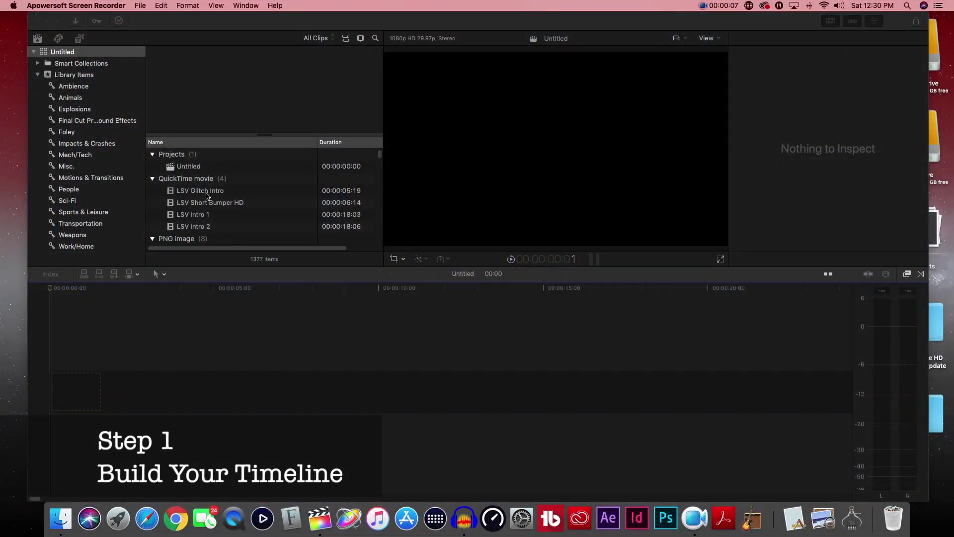
Step: Place LSV Glitch Intro at the timeline start and insert a gap after it
{"action": "left_click", "coordinate": [206, 195]}
{"action": "left_click", "coordinate": [207, 195]}
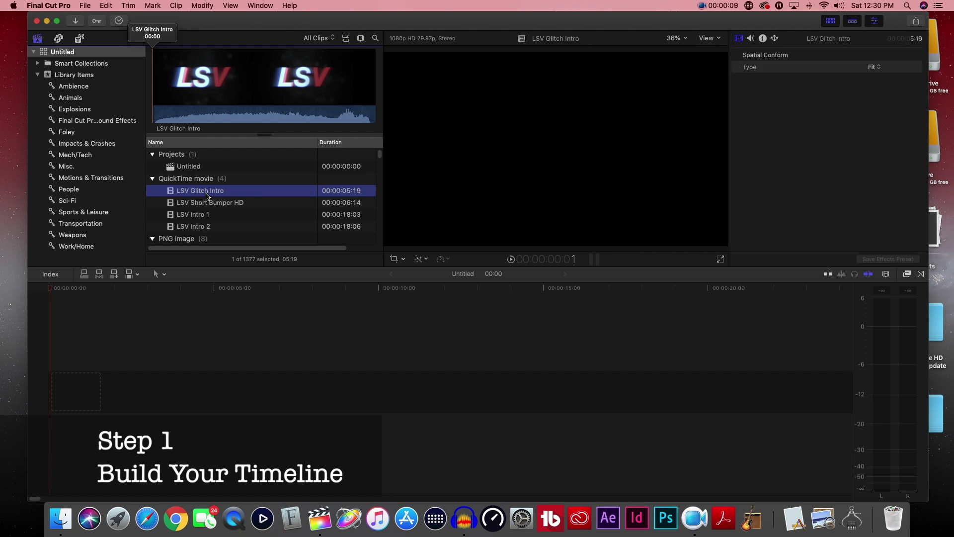
{"action": "left_click_drag", "start_coordinate": [207, 195], "coordinate": [79, 393]}
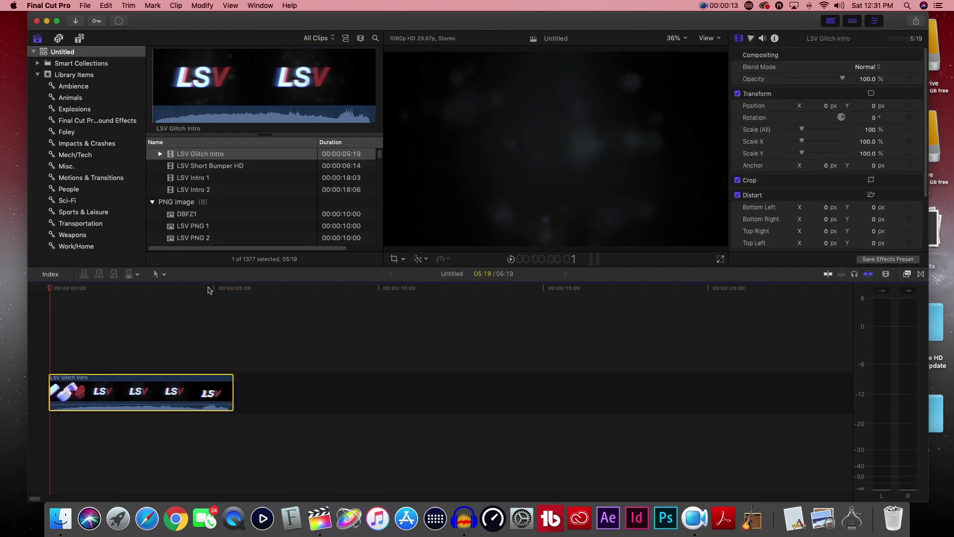
{"action": "left_click", "coordinate": [233, 288]}
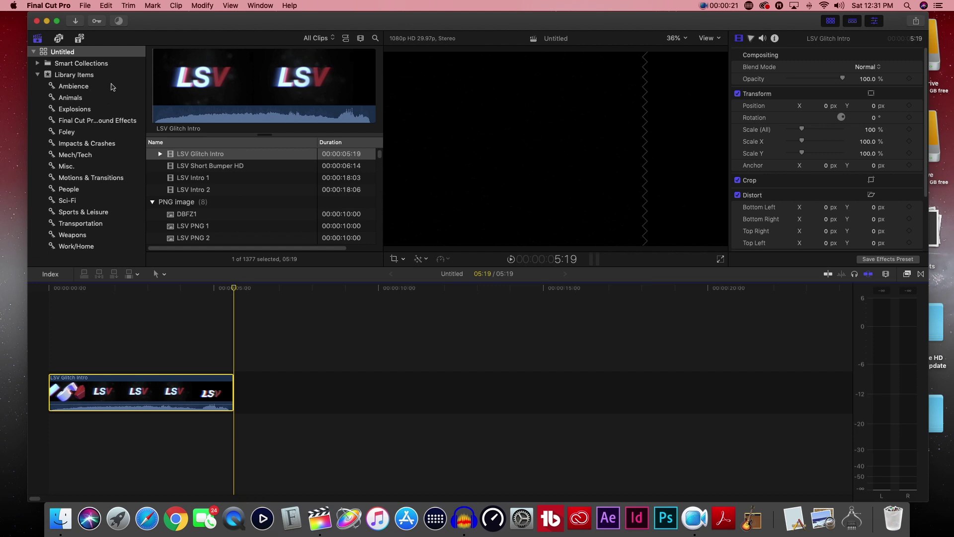
{"action": "left_click", "coordinate": [102, 5]}
{"action": "mouse_move", "coordinate": [174, 352]}
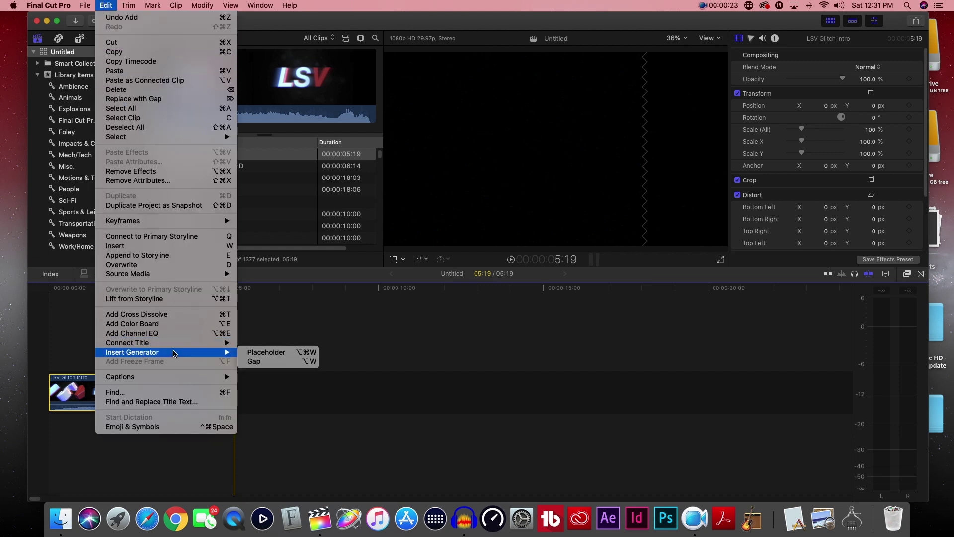
{"action": "left_click", "coordinate": [260, 361]}
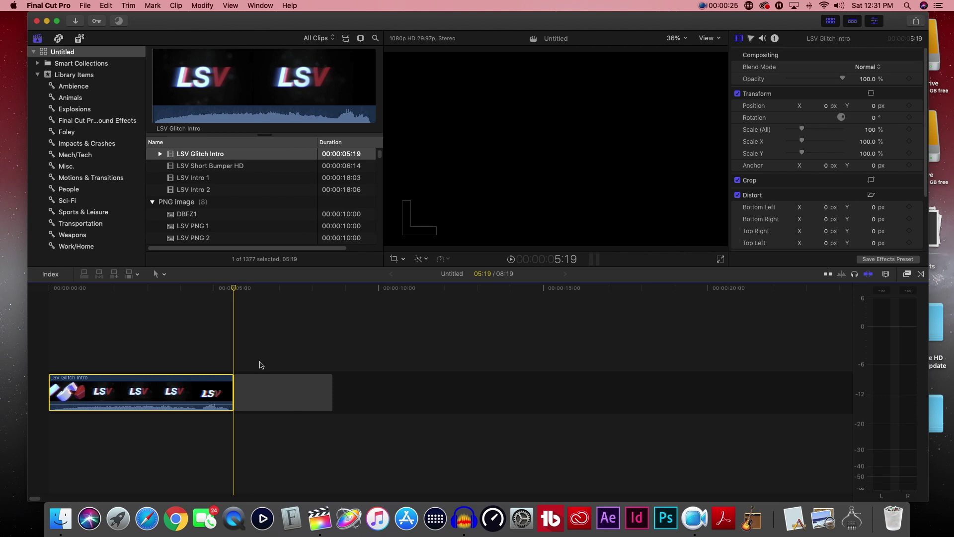
Step: Insert a gap before the intro and lengthen the trailing gap, bringing the project to 15:19
{"action": "left_click", "coordinate": [49, 288]}
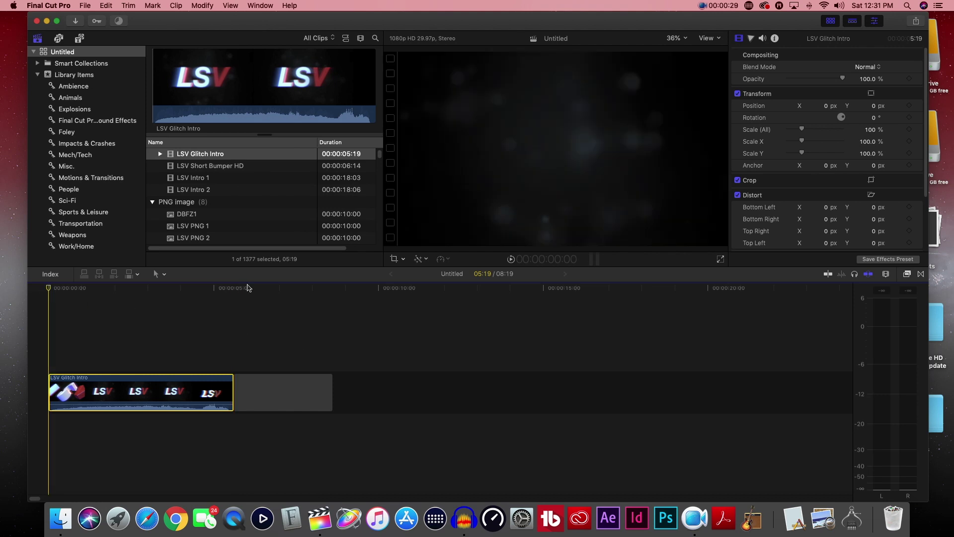
{"action": "left_click", "coordinate": [112, 9]}
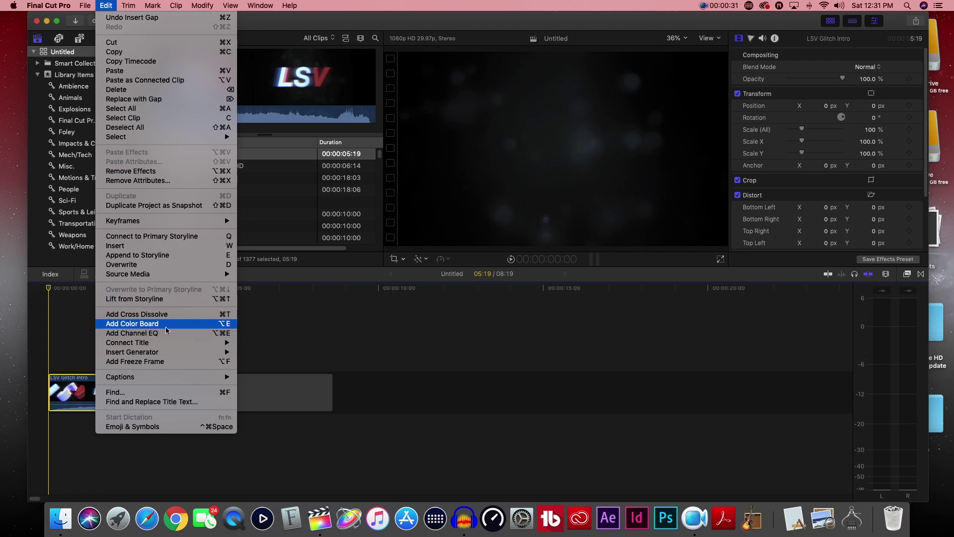
{"action": "mouse_move", "coordinate": [177, 351]}
{"action": "left_click", "coordinate": [253, 362]}
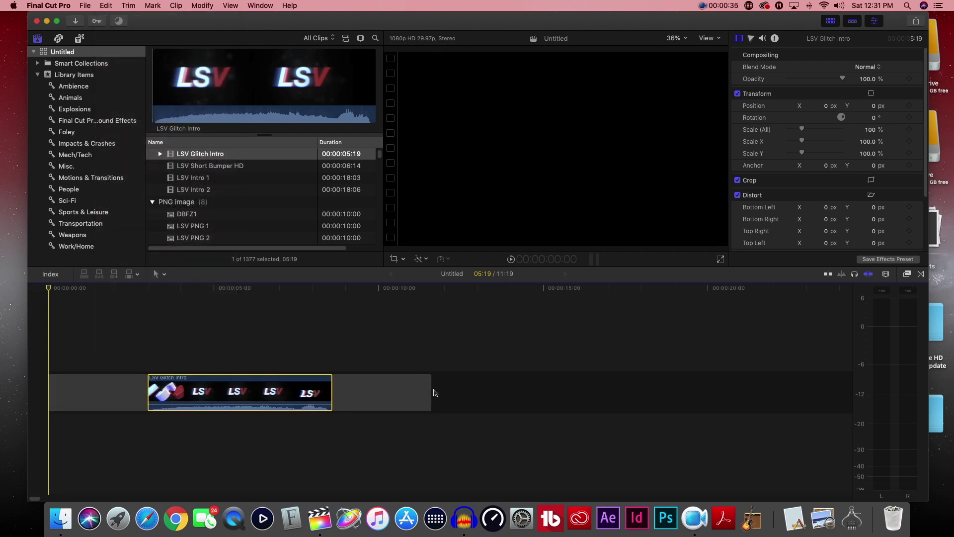
{"action": "left_click_drag", "start_coordinate": [431, 391], "coordinate": [562, 393]}
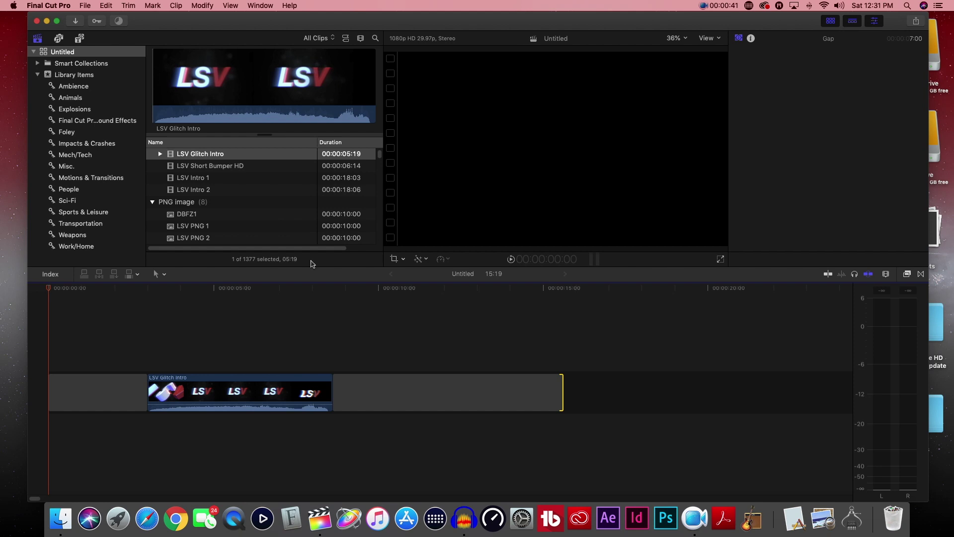
{"action": "left_click", "coordinate": [347, 293]}
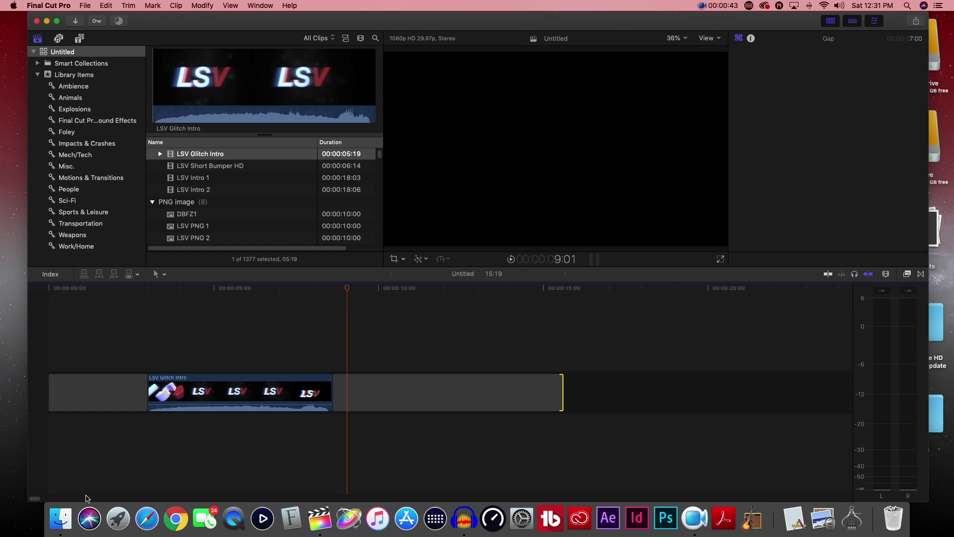
Step: Add New Game – NHL 20.m4v from the Movies folder to the timeline
{"action": "left_click", "coordinate": [60, 518]}
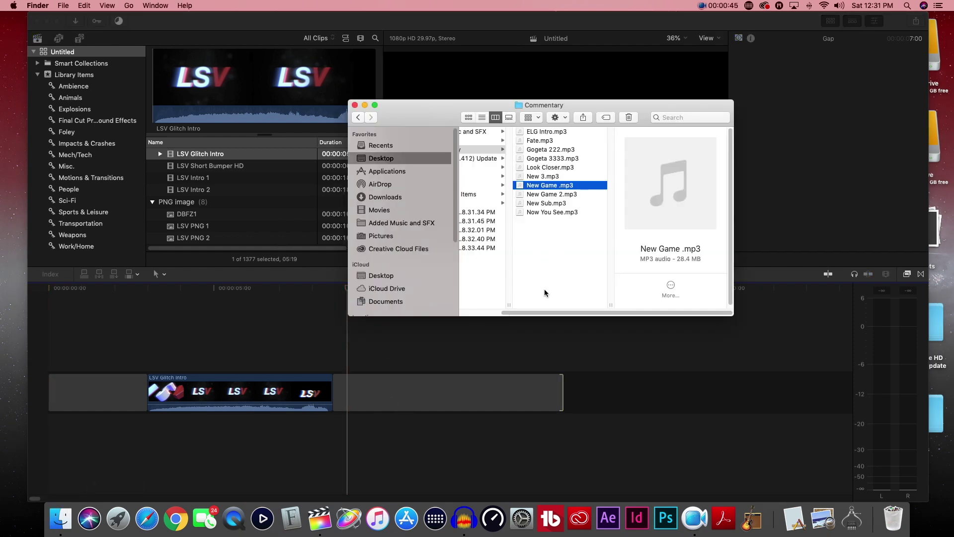
{"action": "scroll", "coordinate": [544, 293], "scroll_direction": "left", "scroll_amount": 3}
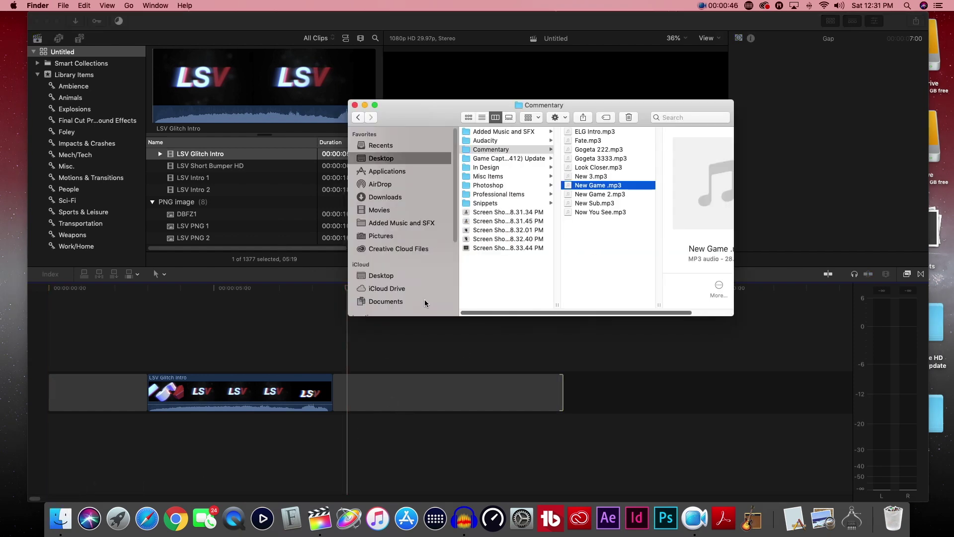
{"action": "left_click", "coordinate": [383, 211]}
{"action": "left_click", "coordinate": [533, 187]}
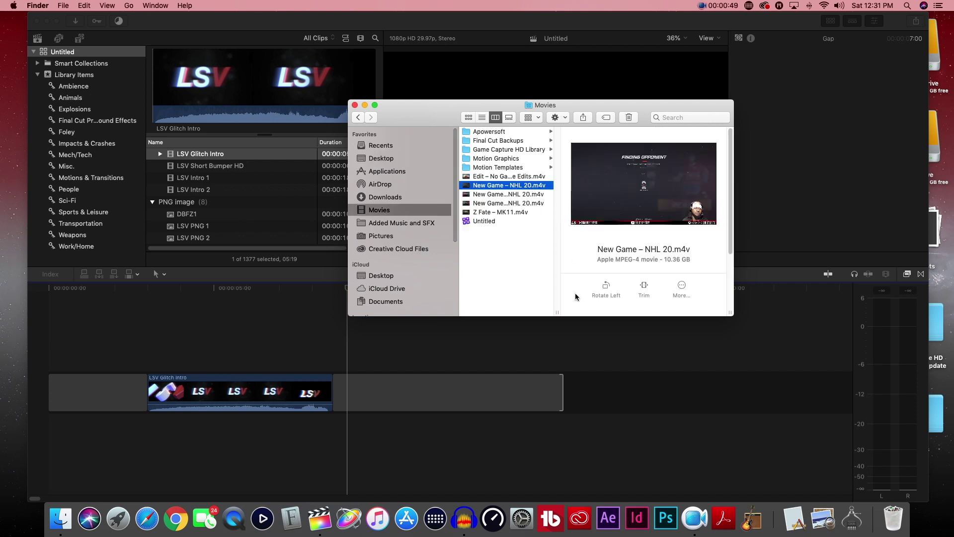
{"action": "left_click_drag", "start_coordinate": [557, 309], "coordinate": [658, 305]}
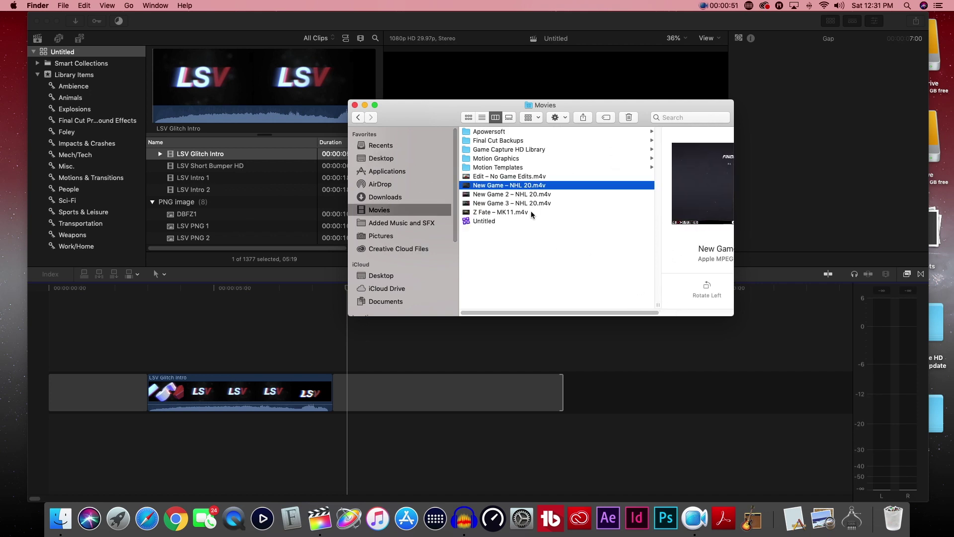
{"action": "left_click_drag", "start_coordinate": [491, 187], "coordinate": [381, 340]}
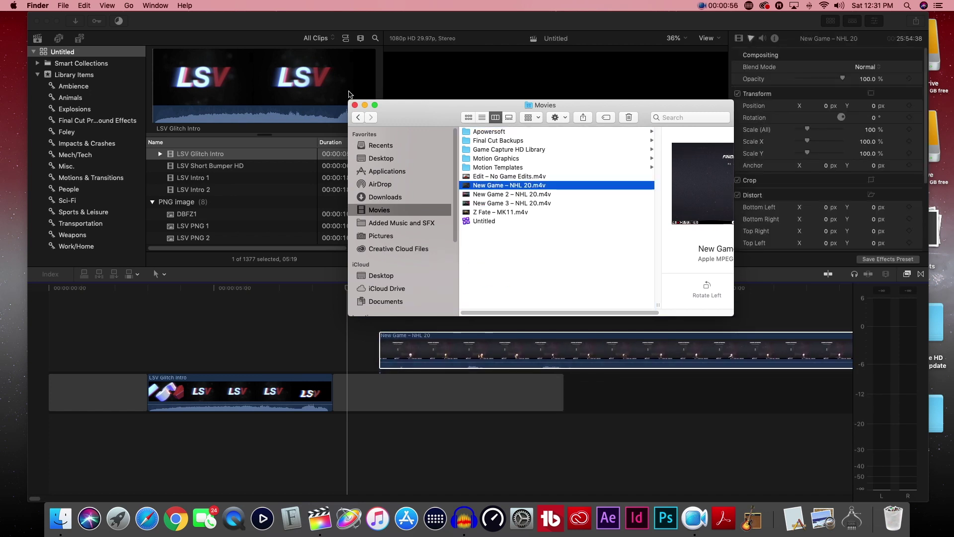
Step: Add New Game .mp3 from Desktop > Commentary below the clips and close Finder
{"action": "left_click", "coordinate": [382, 158]}
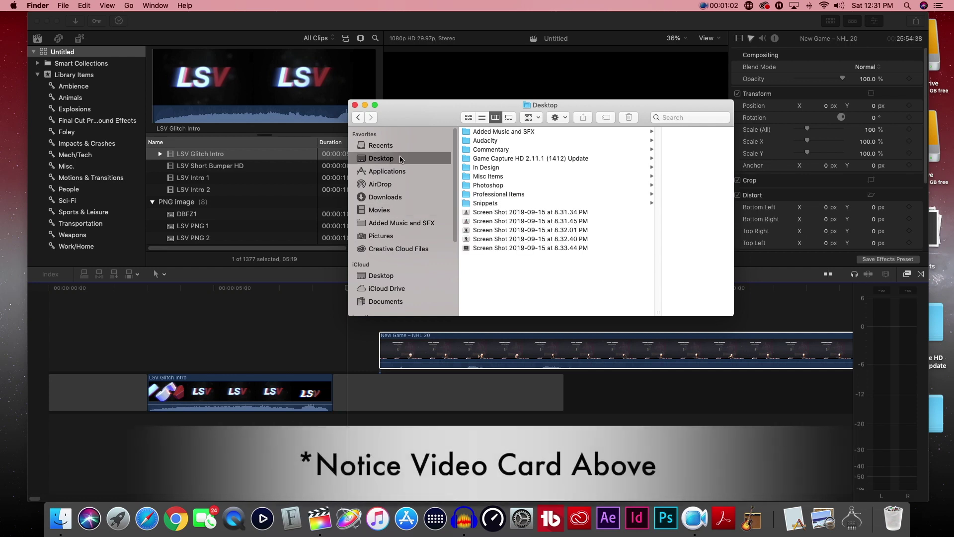
{"action": "left_click", "coordinate": [491, 149]}
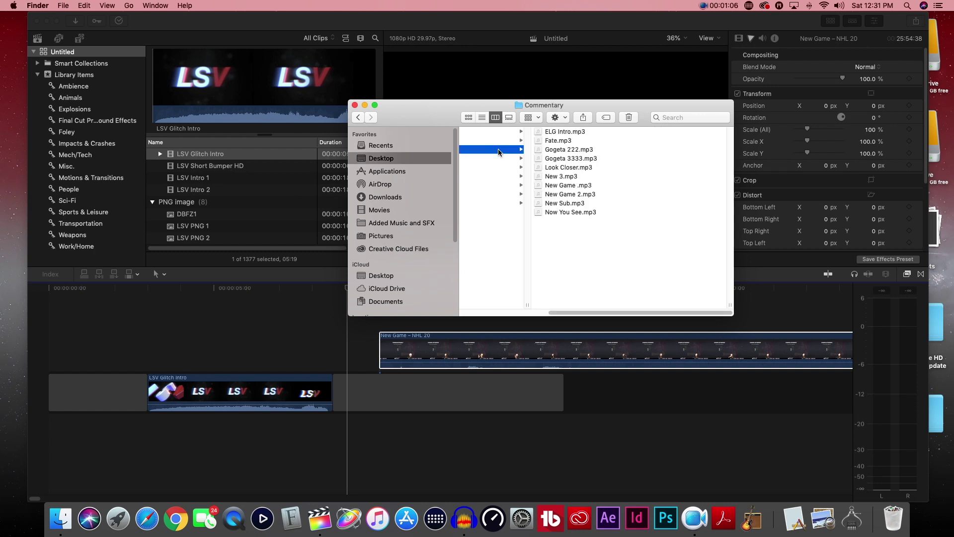
{"action": "left_click", "coordinate": [570, 191]}
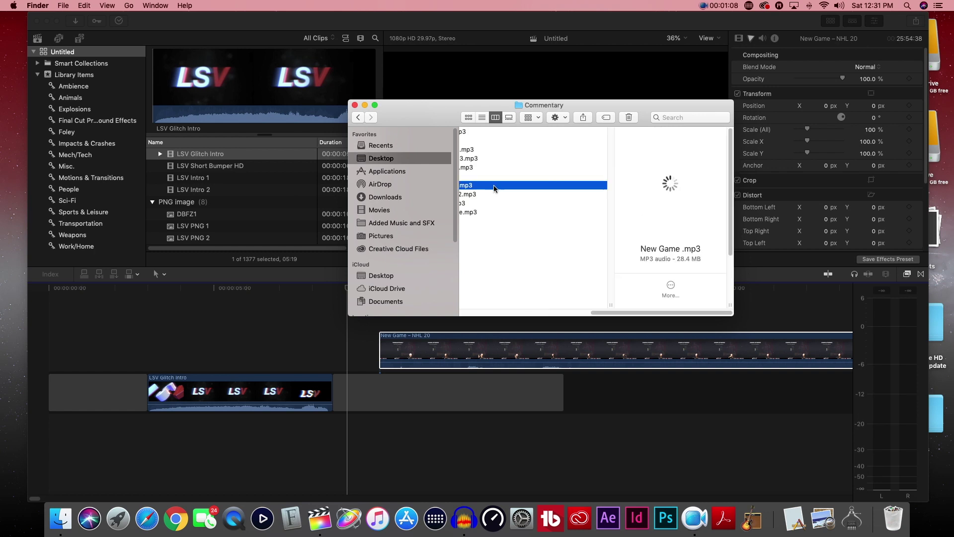
{"action": "left_click_drag", "start_coordinate": [607, 312], "coordinate": [518, 311]}
{"action": "left_click_drag", "start_coordinate": [594, 187], "coordinate": [389, 440]}
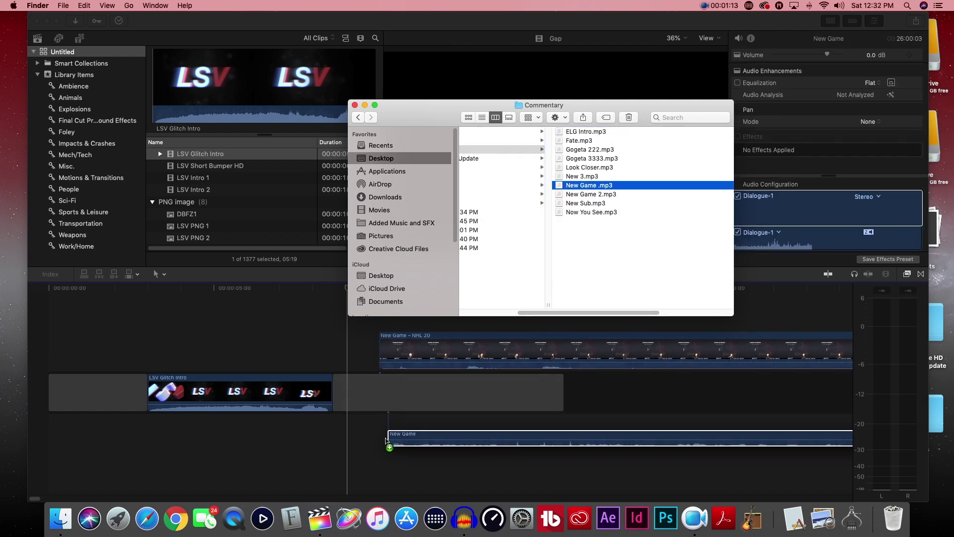
{"action": "left_click", "coordinate": [355, 105]}
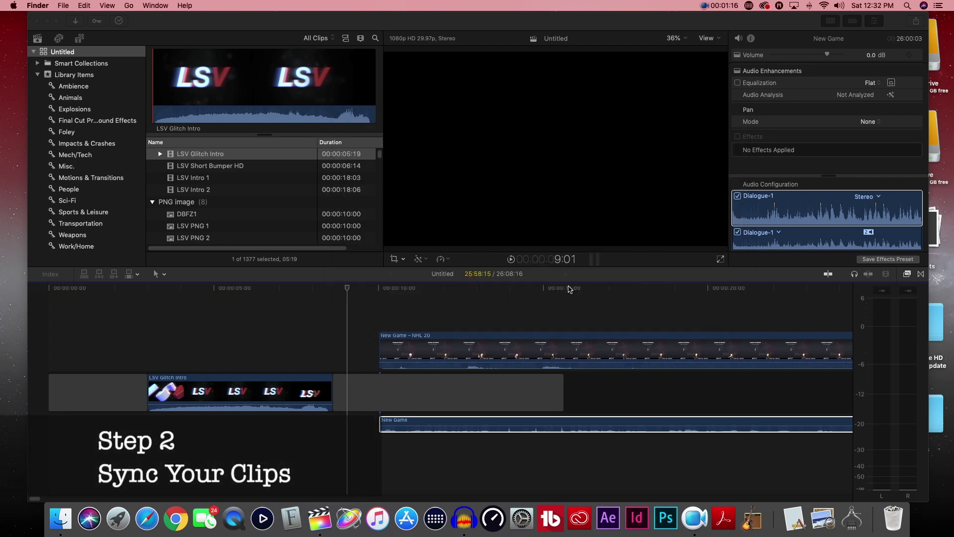
Step: Play the gameplay and commentary from 10:01 twice to check sync, then show the Effects browser
{"action": "left_click", "coordinate": [378, 291]}
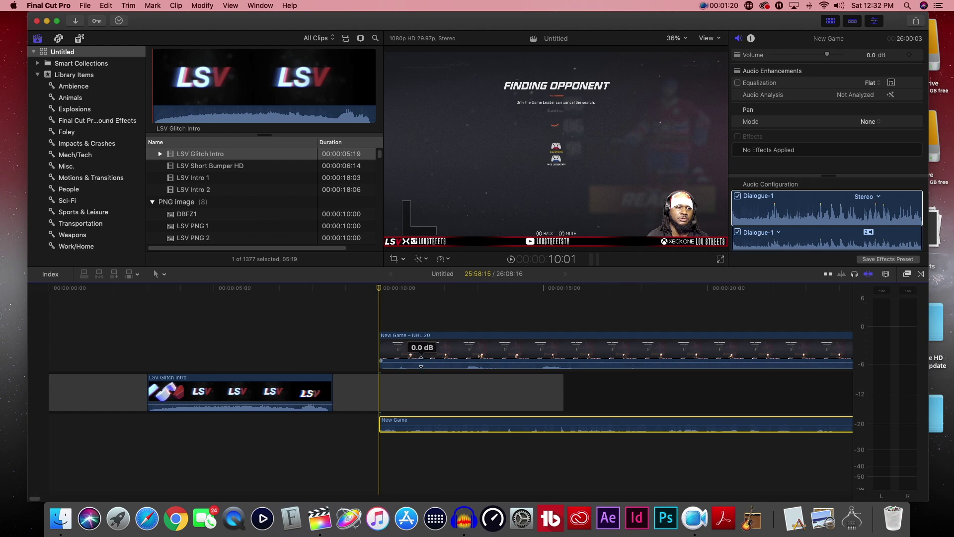
{"action": "key", "text": "space"}
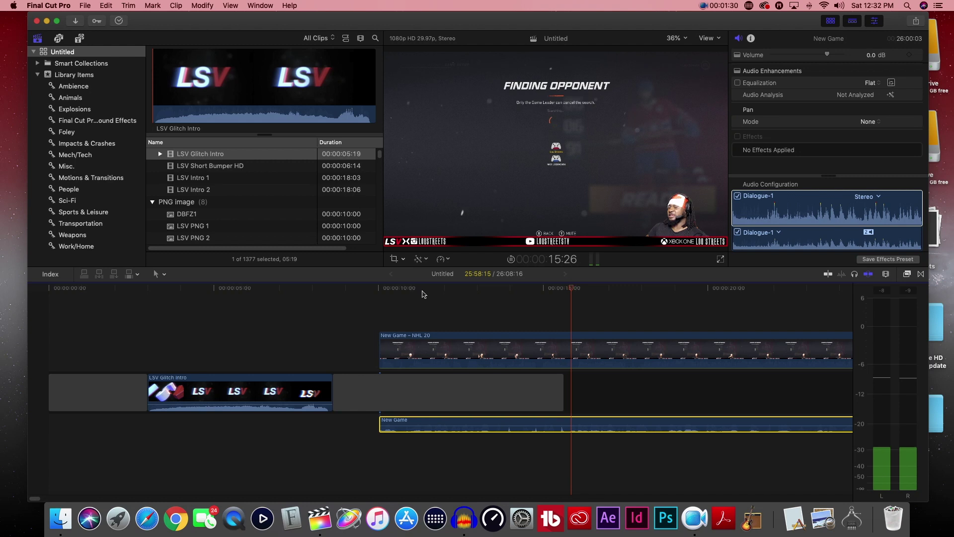
{"action": "key", "text": "space"}
{"action": "left_click", "coordinate": [380, 289]}
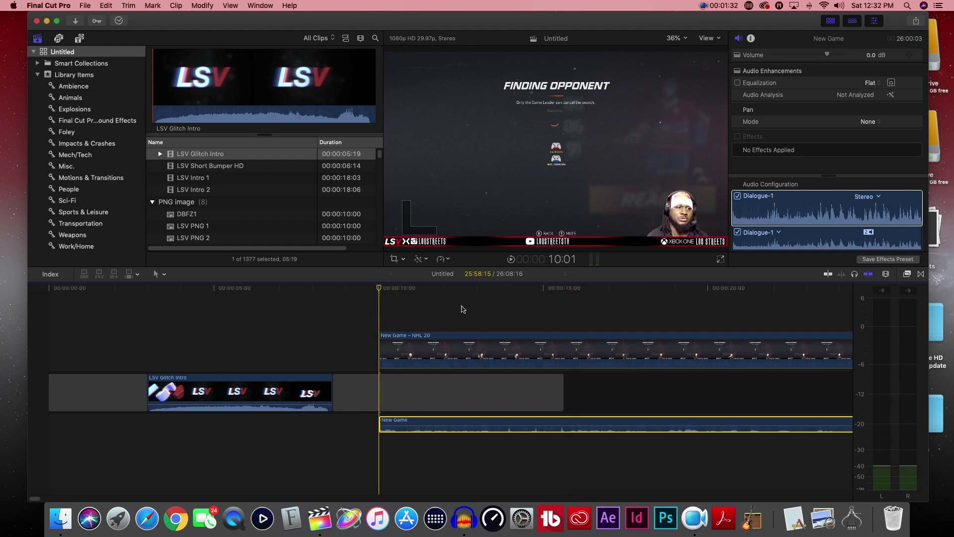
{"action": "key", "text": "space"}
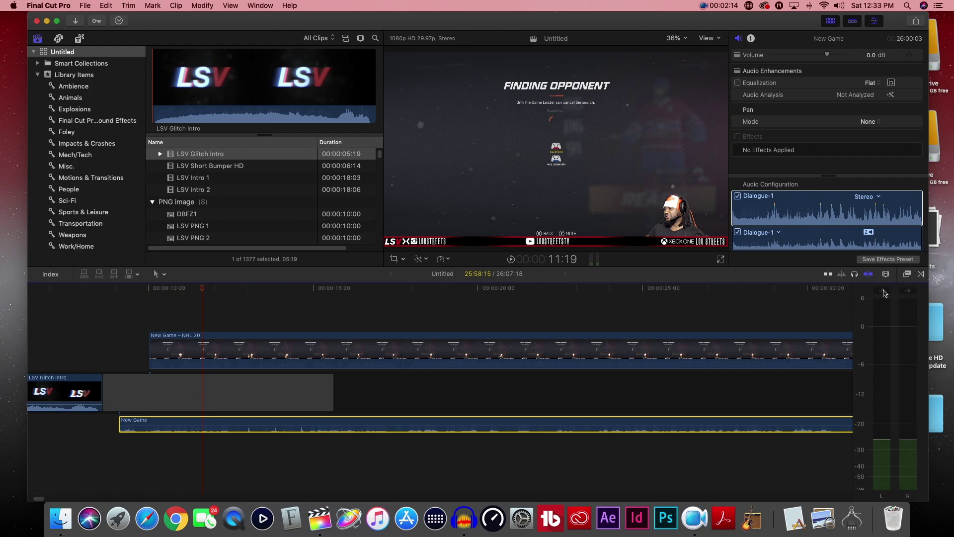
{"action": "key", "text": "super+5"}
Step: Apply the Apple Rece Voice Preset (Hum Reduction) to the New Game audio clip
{"action": "scroll", "coordinate": [714, 396], "scroll_direction": "down", "scroll_amount": 5}
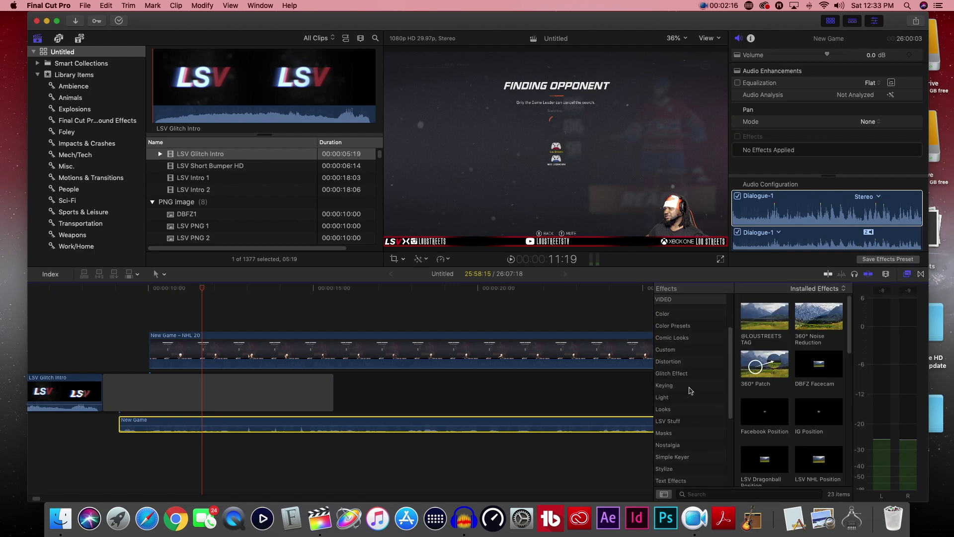
{"action": "left_click", "coordinate": [674, 386]}
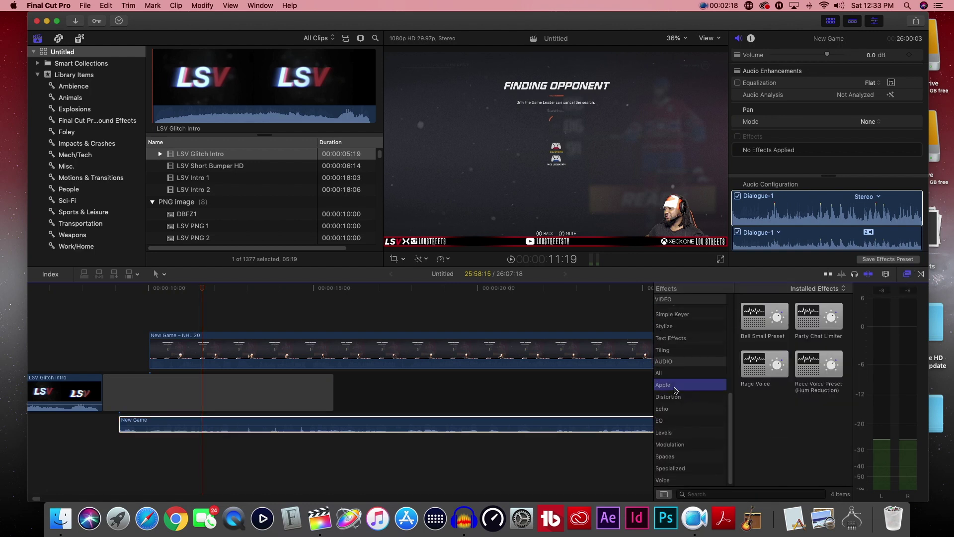
{"action": "left_click", "coordinate": [813, 371]}
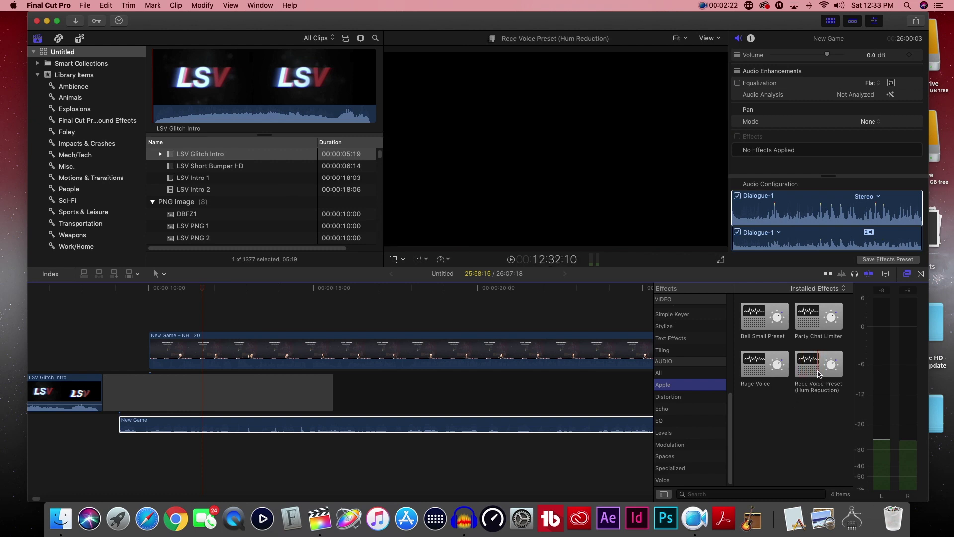
{"action": "left_click", "coordinate": [816, 374]}
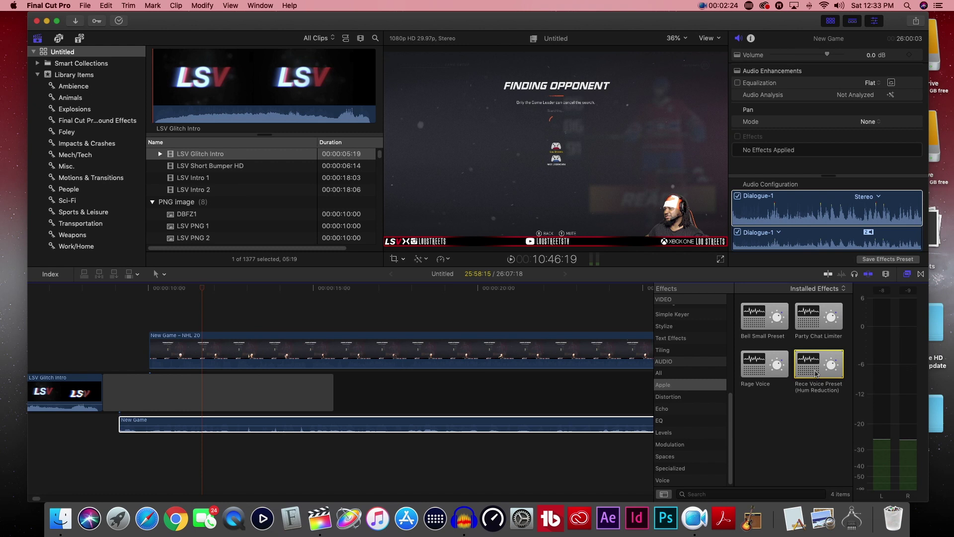
{"action": "left_click_drag", "start_coordinate": [816, 374], "coordinate": [285, 434]}
{"action": "left_click", "coordinate": [346, 421]}
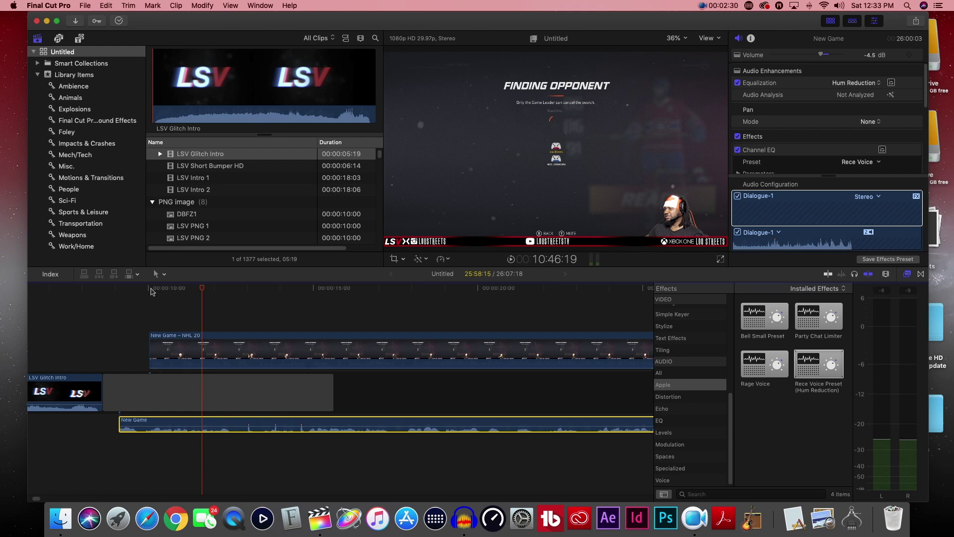
Step: Set the Limiter gain to +10.0 dB and play back the processed commentary from about 10 seconds
{"action": "left_click", "coordinate": [150, 291]}
{"action": "scroll", "coordinate": [807, 148], "scroll_direction": "down", "scroll_amount": 10}
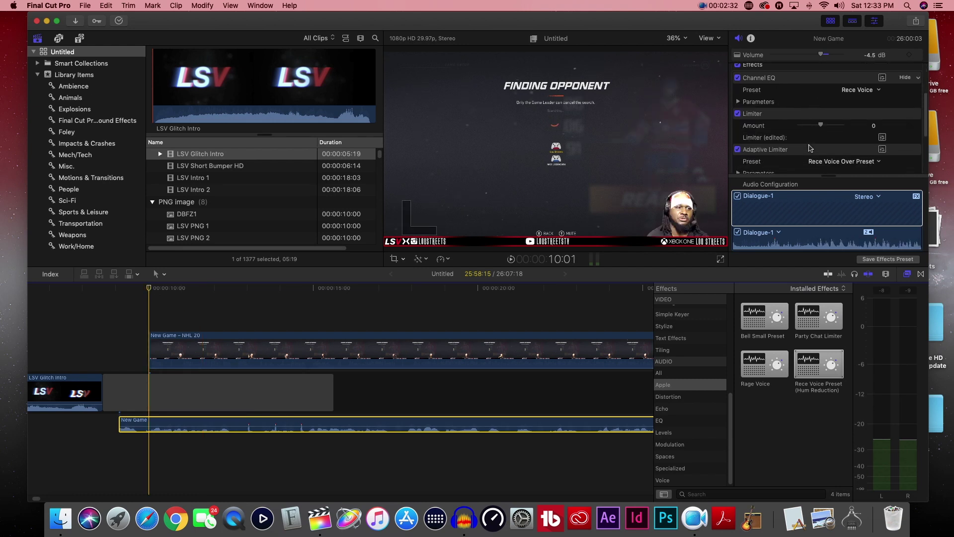
{"action": "scroll", "coordinate": [787, 127], "scroll_direction": "up", "scroll_amount": 3}
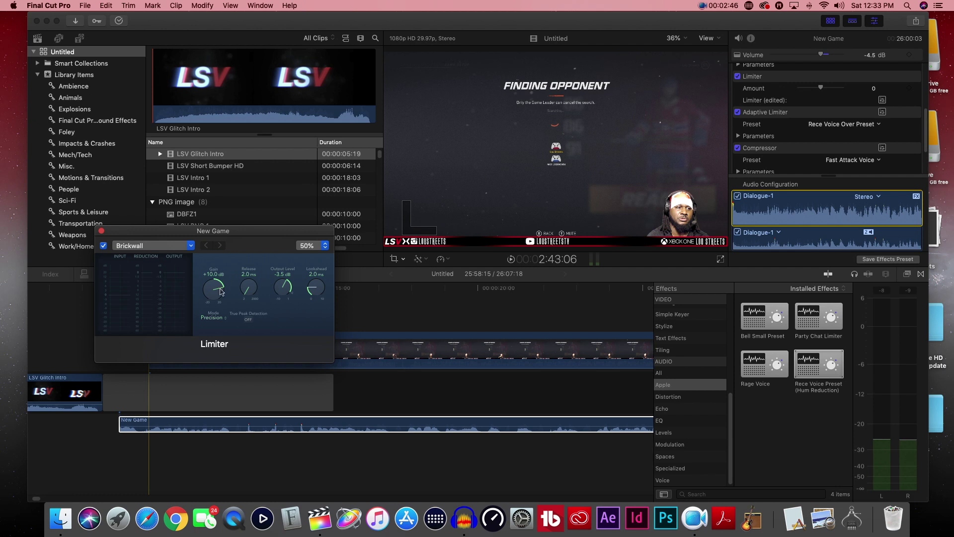
{"action": "left_click", "coordinate": [102, 231]}
{"action": "key", "text": "space"}
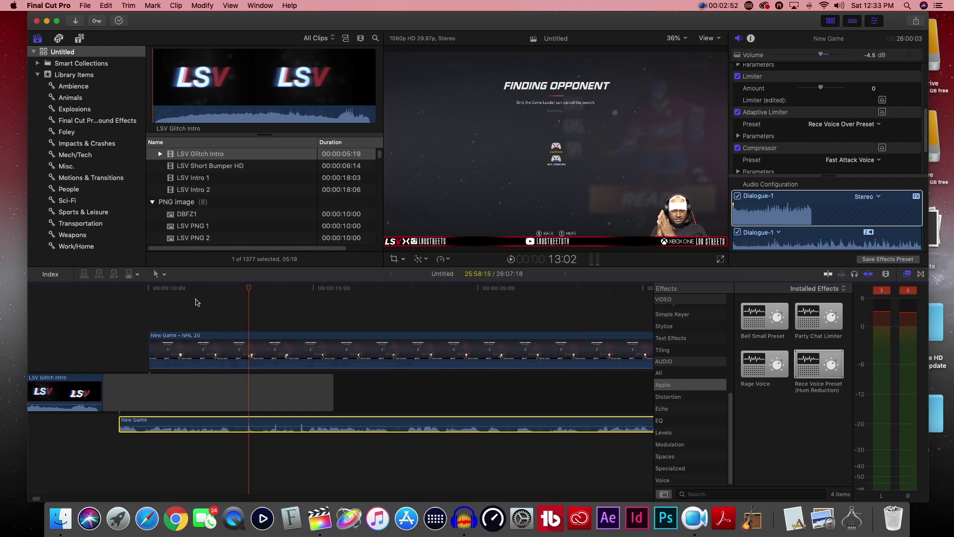
{"action": "left_click_drag", "start_coordinate": [249, 287], "coordinate": [170, 289]}
{"action": "key", "text": "super+equal"}
Step: Nudge the New Game audio to line up with the gameplay's clap point
{"action": "key", "text": "space"}
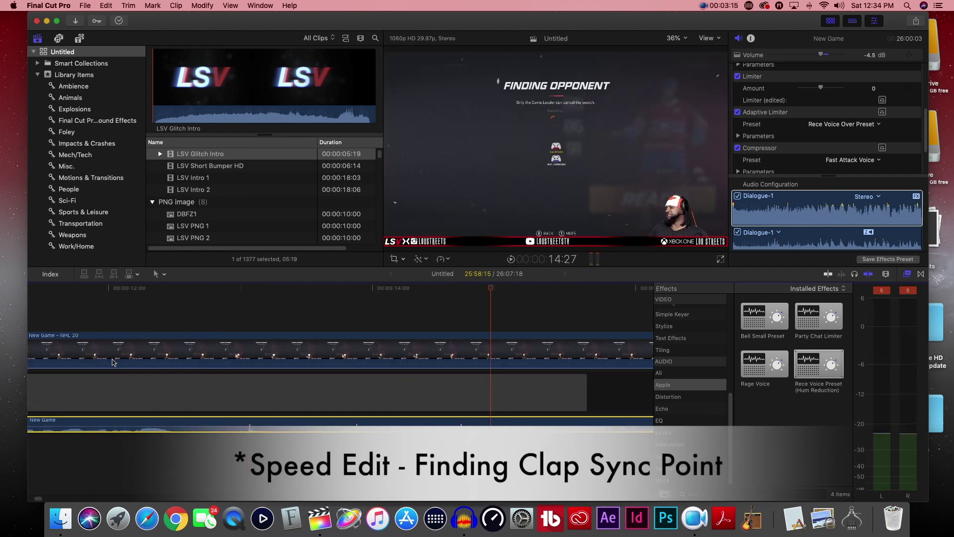
{"action": "left_click", "coordinate": [106, 6]}
{"action": "left_click", "coordinate": [170, 7]}
{"action": "left_click", "coordinate": [129, 5]}
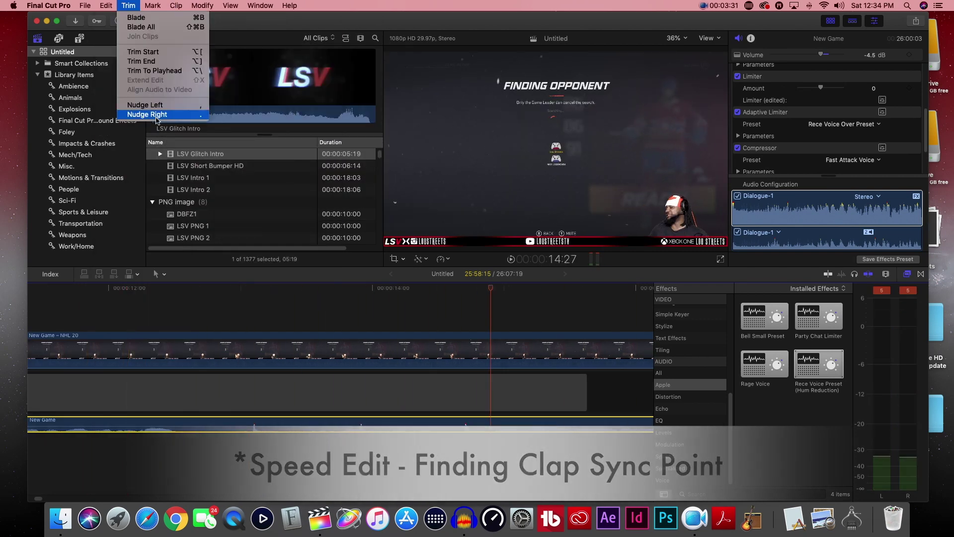
{"action": "left_click", "coordinate": [144, 103]}
Step: Replay from about 12 seconds to verify sync, zoom out, and close the Effects browser
{"action": "left_click", "coordinate": [107, 292]}
{"action": "key", "text": "space"}
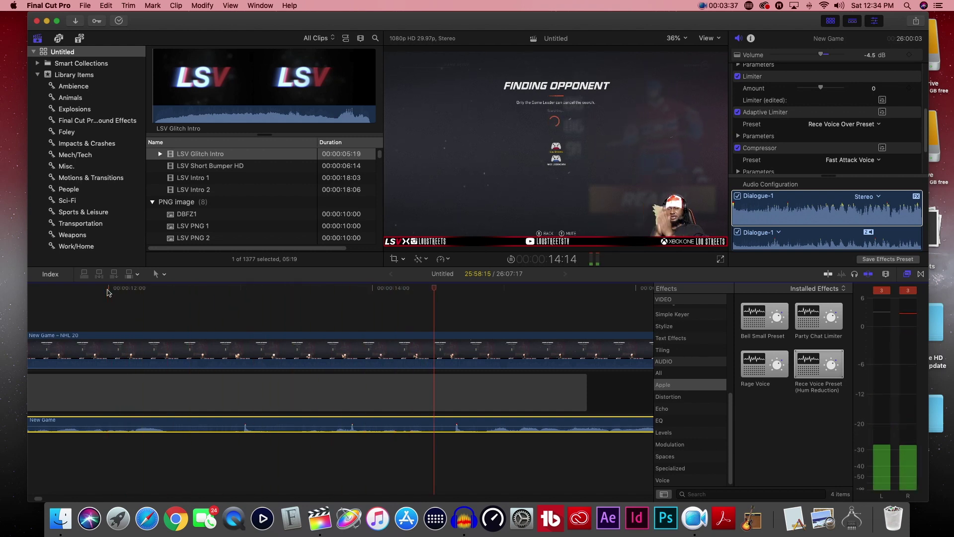
{"action": "key", "text": "space"}
{"action": "key", "text": "super+minus"}
{"action": "key", "text": "super+minus"}
{"action": "key", "text": "super+minus"}
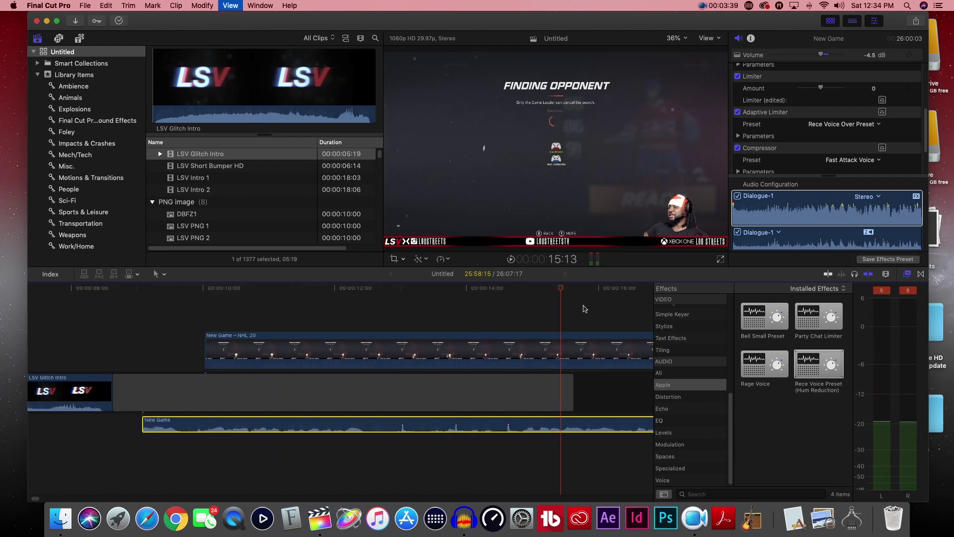
{"action": "left_click", "coordinate": [905, 275]}
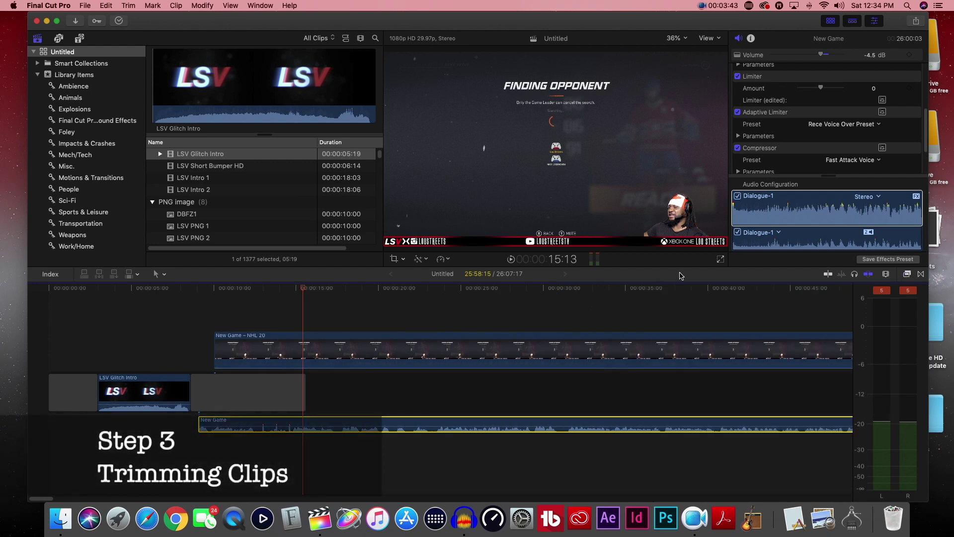
Step: Blade the NHL 20 video and audio at about 3:46 and delete the lead-in footage
{"action": "left_click_drag", "start_coordinate": [50, 499], "coordinate": [95, 498]}
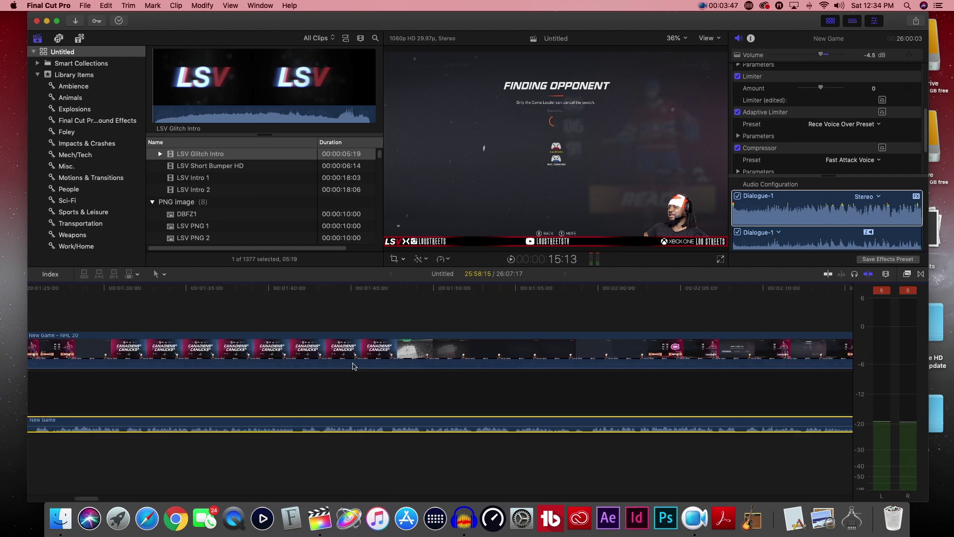
{"action": "left_click", "coordinate": [367, 285]}
{"action": "left_click_drag", "start_coordinate": [87, 498], "coordinate": [153, 498]}
{"action": "left_click", "coordinate": [224, 363], "text": "super"}
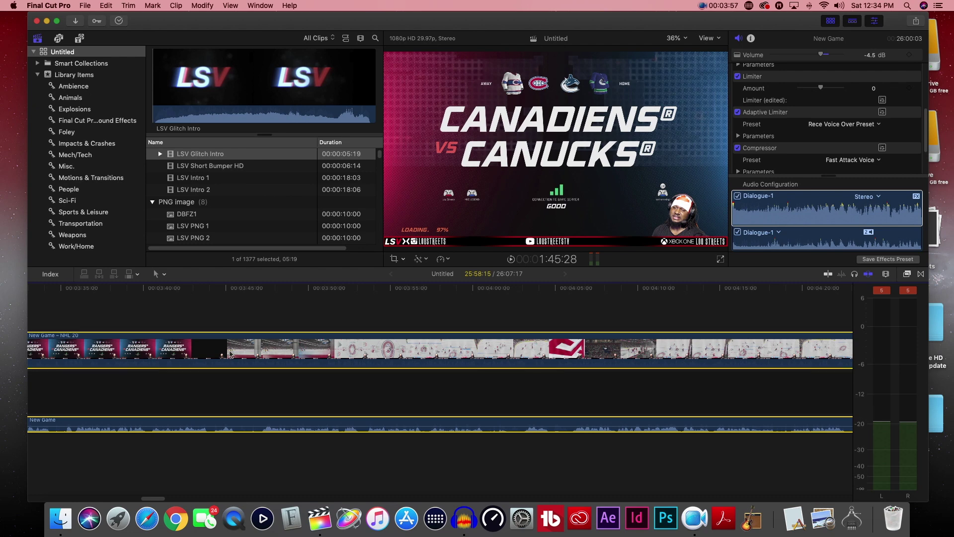
{"action": "left_click", "coordinate": [250, 289]}
{"action": "left_click", "coordinate": [216, 292]}
{"action": "left_click_drag", "start_coordinate": [216, 291], "coordinate": [243, 298]}
{"action": "left_click", "coordinate": [128, 6]}
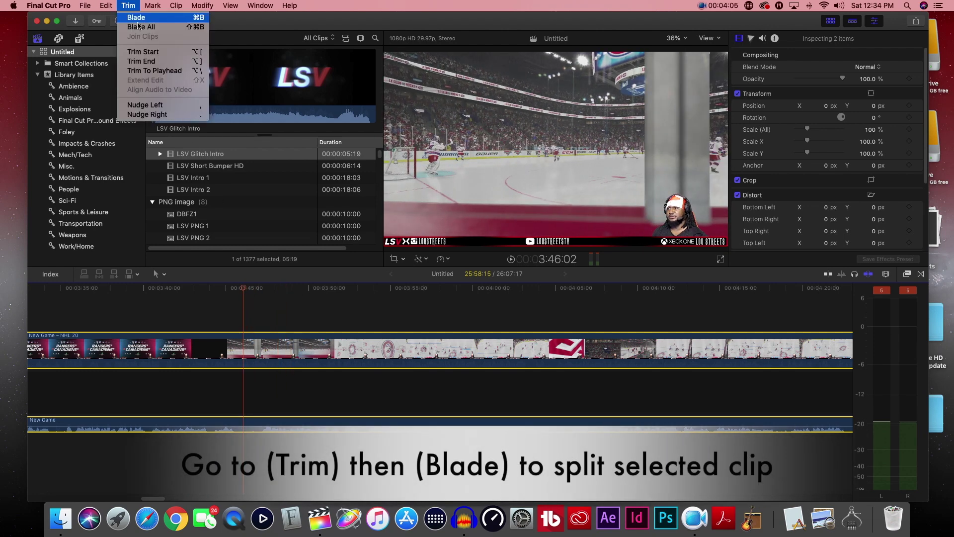
{"action": "left_click", "coordinate": [138, 18]}
{"action": "key", "text": "Delete"}
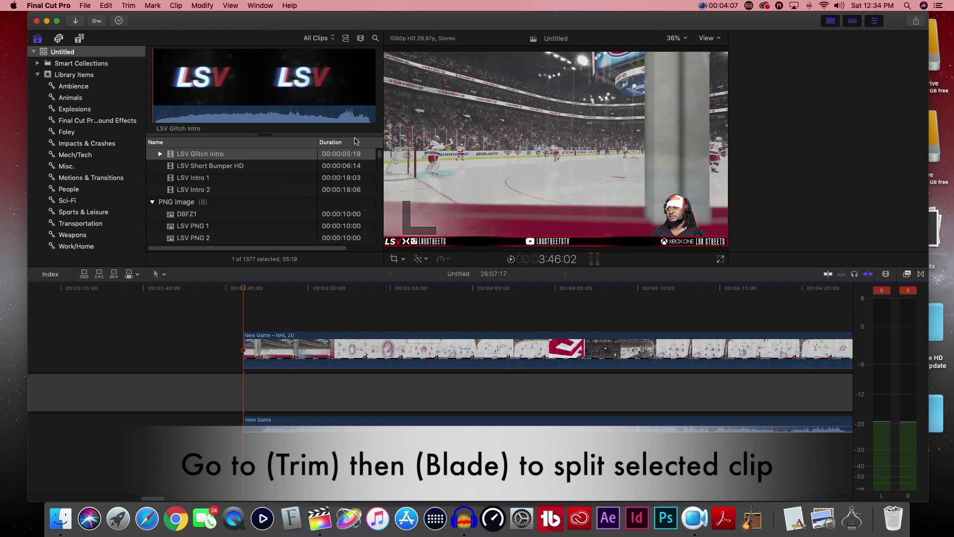
Step: Slide the remaining gameplay and commentary left to follow right after the intro
{"action": "key", "text": "super+minus"}
{"action": "key", "text": "super+minus"}
{"action": "key", "text": "super+minus"}
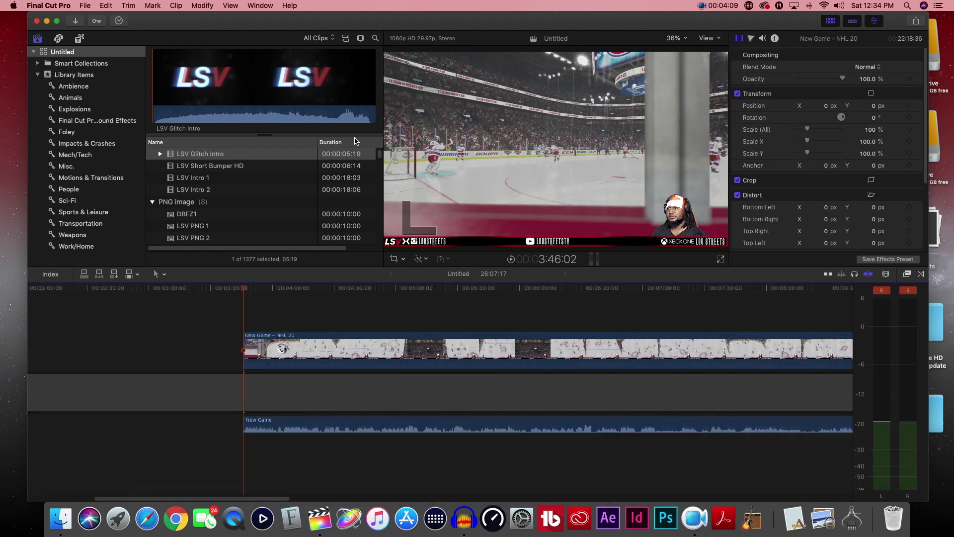
{"action": "left_click_drag", "start_coordinate": [157, 498], "coordinate": [67, 500]}
{"action": "left_click", "coordinate": [577, 344]}
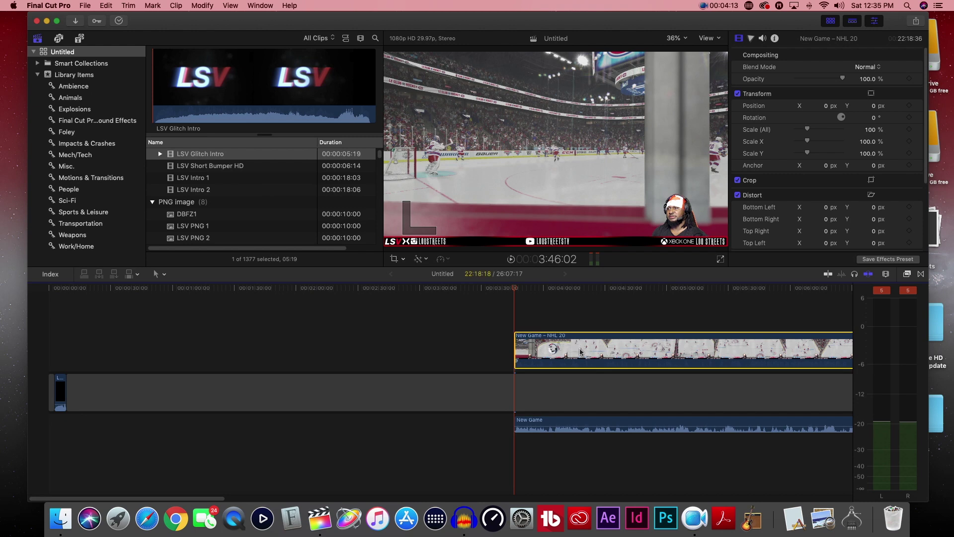
{"action": "left_click", "coordinate": [563, 418], "text": "super"}
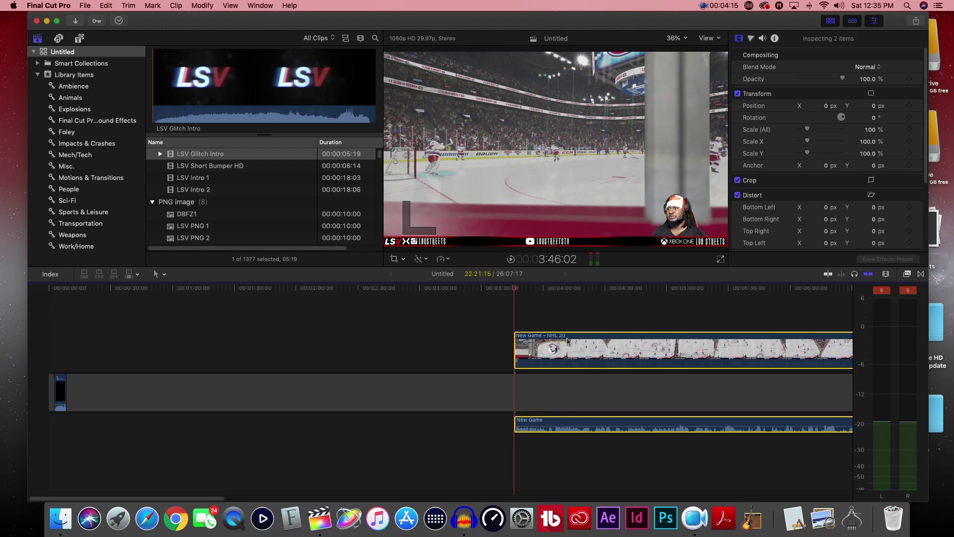
{"action": "left_click_drag", "start_coordinate": [566, 345], "coordinate": [118, 346]}
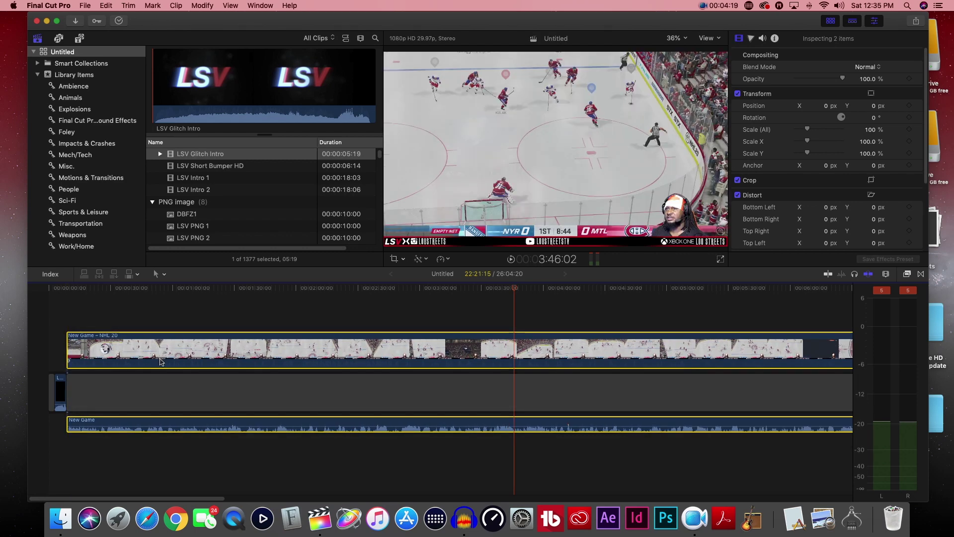
{"action": "key", "text": "super+equal"}
{"action": "key", "text": "super+equal"}
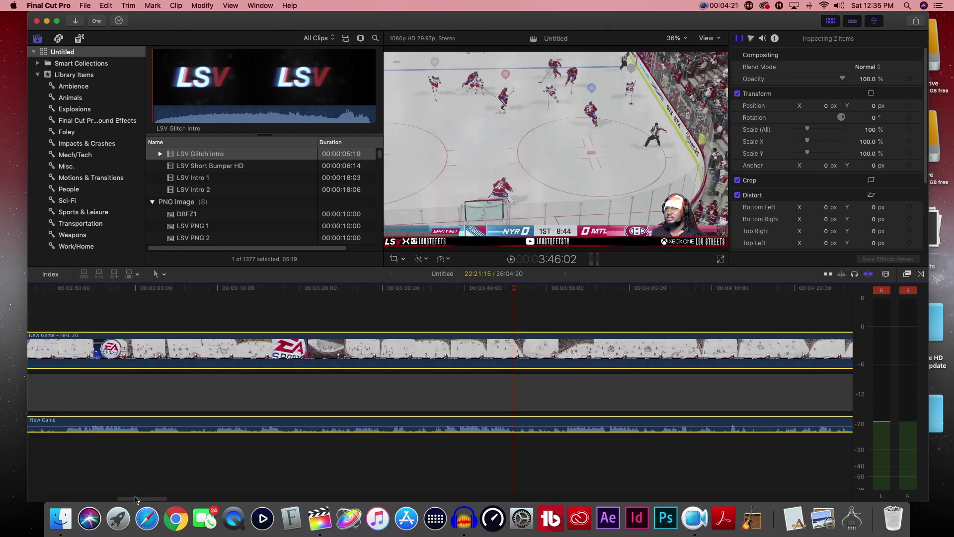
{"action": "left_click_drag", "start_coordinate": [135, 500], "coordinate": [47, 500]}
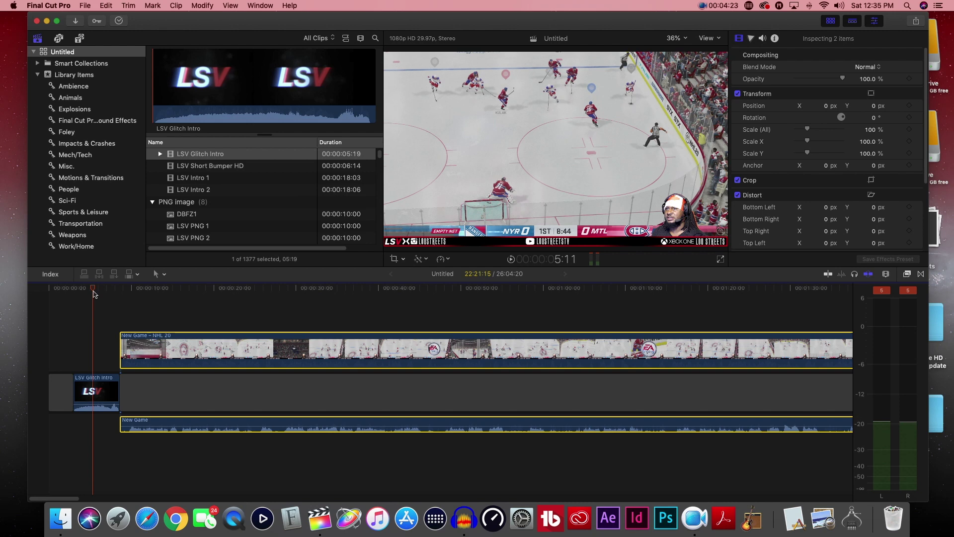
{"action": "key", "text": "space"}
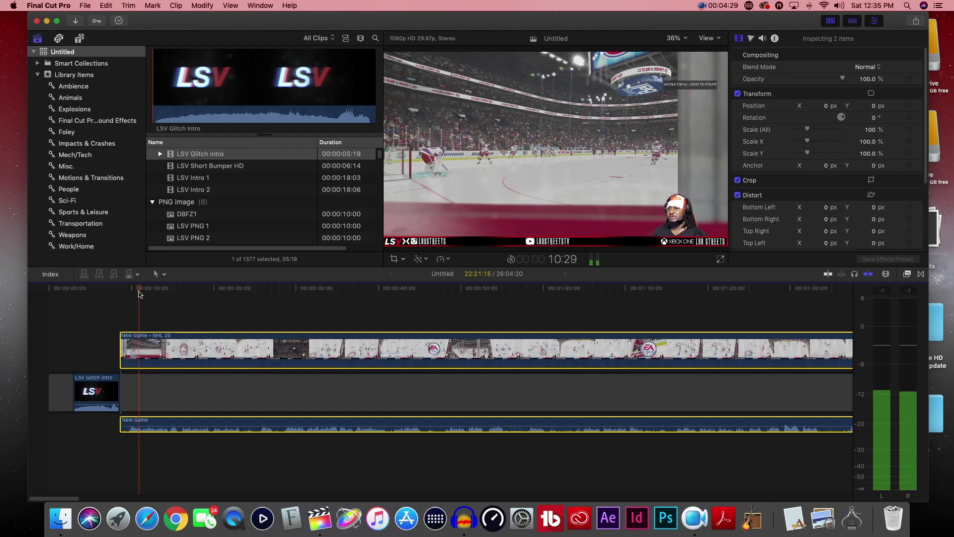
{"action": "left_click", "coordinate": [720, 260]}
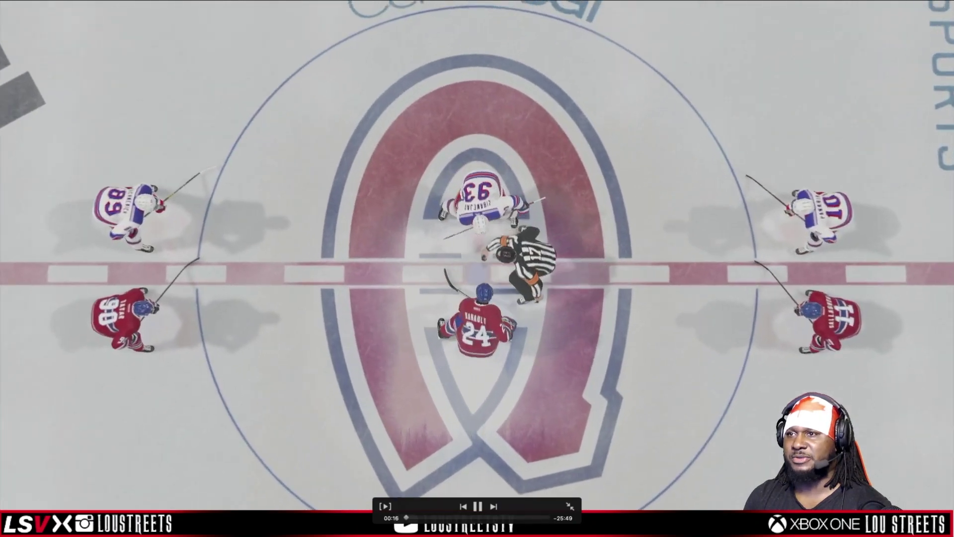
{"action": "key", "text": "Escape"}
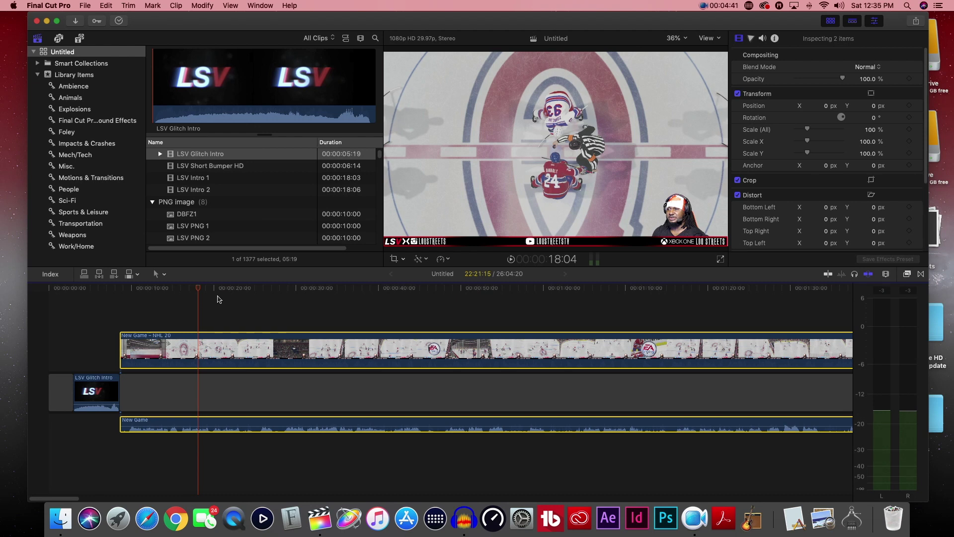
{"action": "key", "text": "super+minus"}
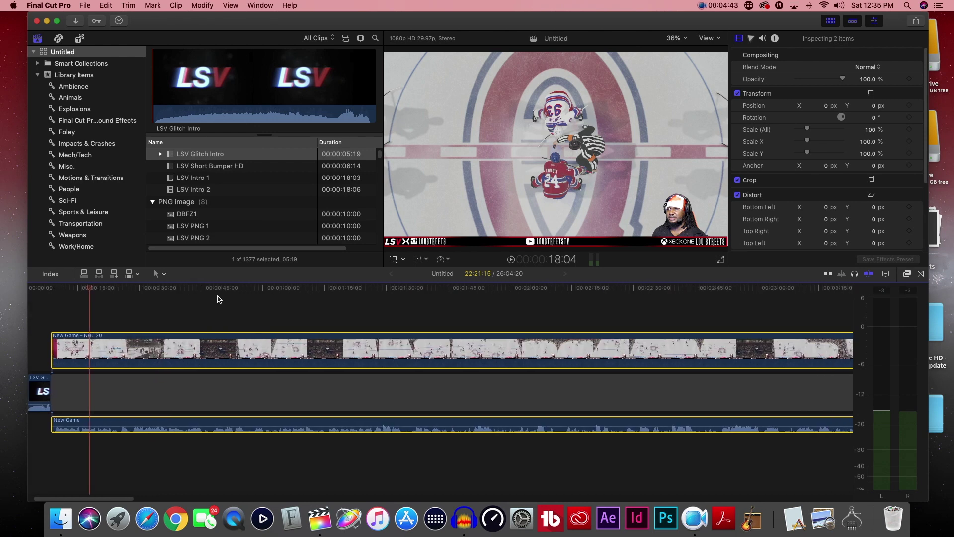
{"action": "key", "text": "super+equal"}
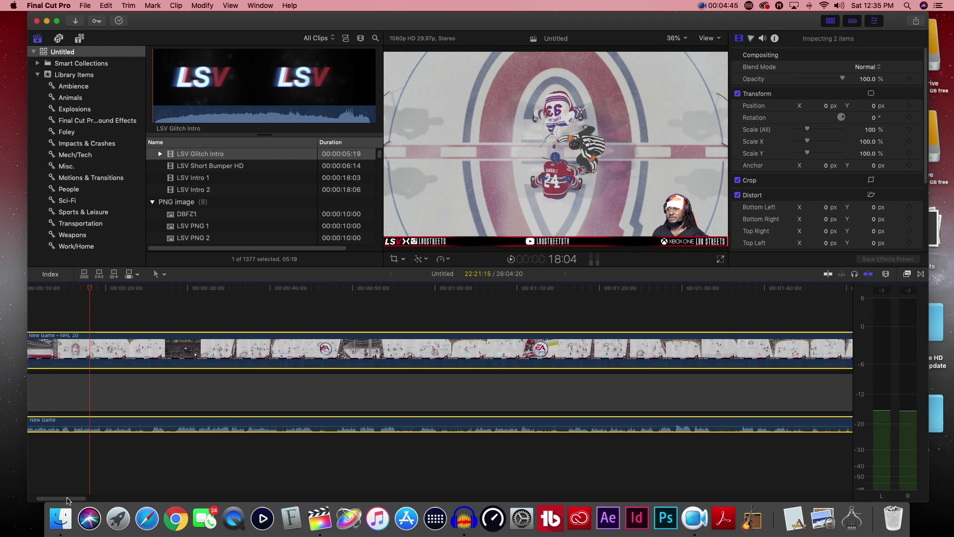
{"action": "left_click_drag", "start_coordinate": [62, 503], "coordinate": [31, 476]}
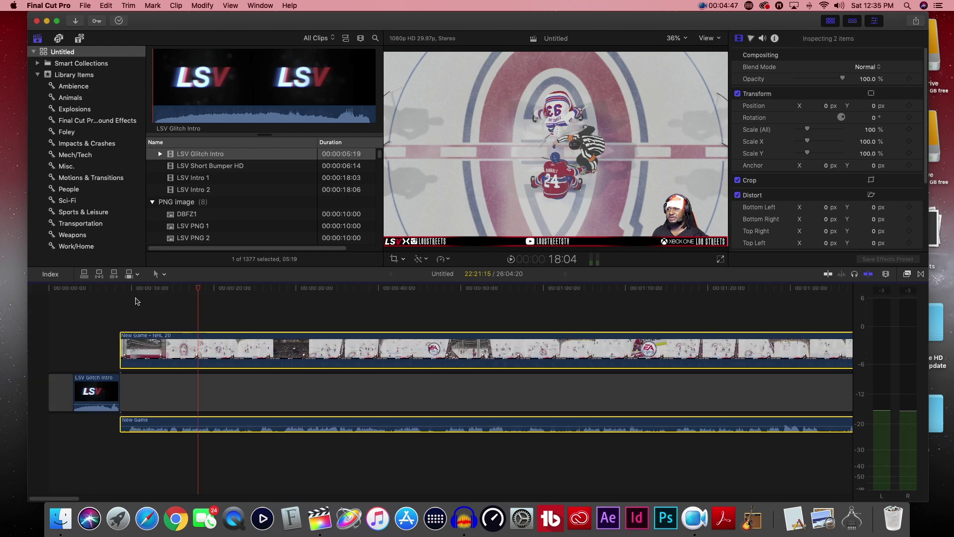
{"action": "left_click", "coordinate": [110, 289]}
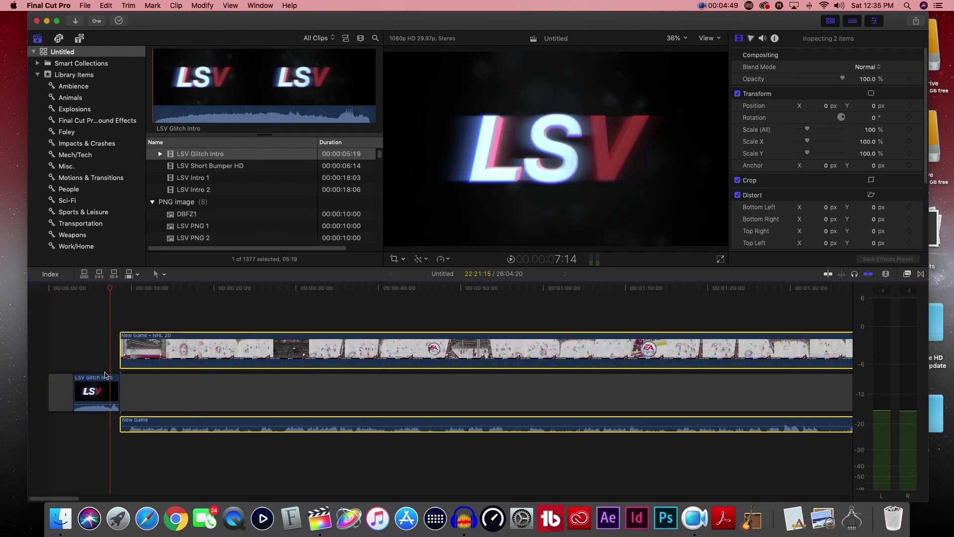
{"action": "left_click_drag", "start_coordinate": [65, 499], "coordinate": [217, 494]}
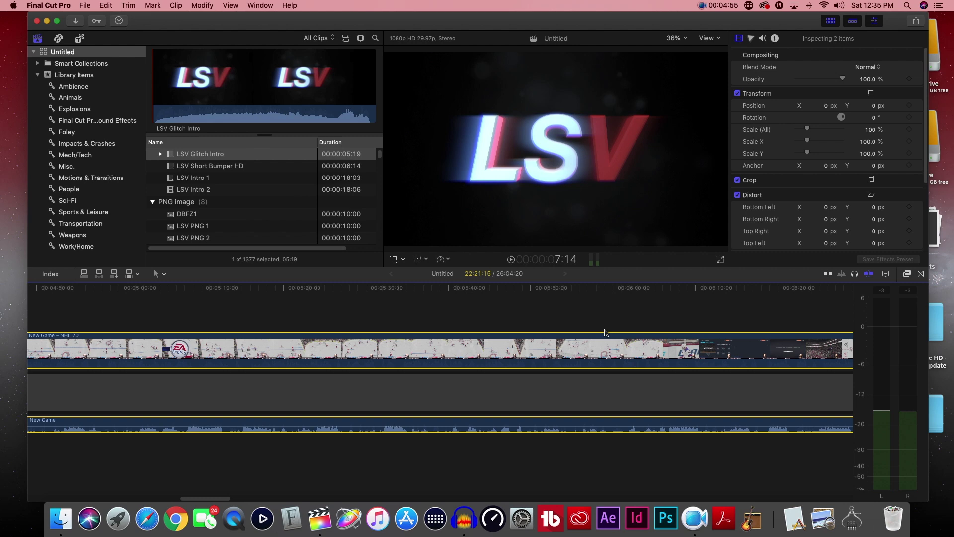
{"action": "left_click", "coordinate": [689, 289]}
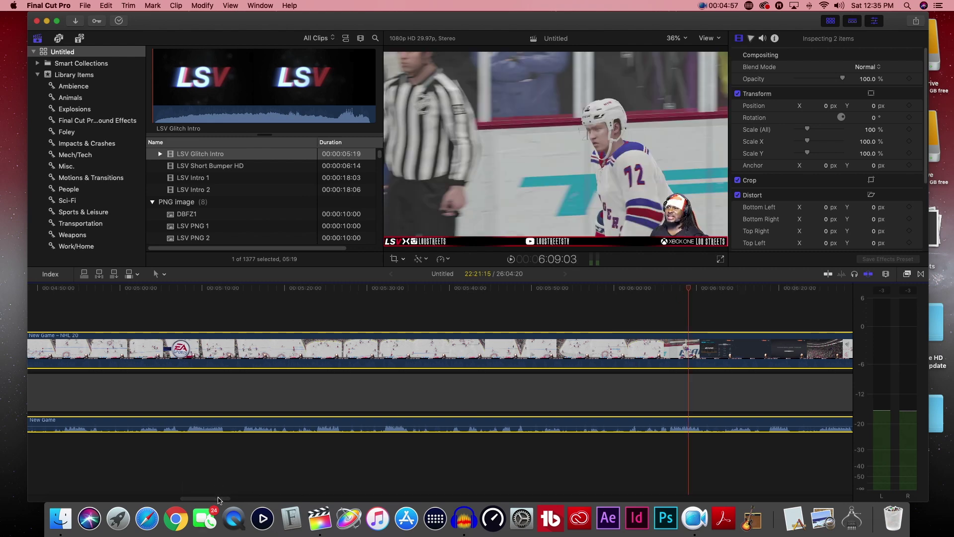
{"action": "left_click_drag", "start_coordinate": [219, 498], "coordinate": [239, 499]}
{"action": "left_click_drag", "start_coordinate": [374, 288], "coordinate": [334, 297]}
{"action": "key", "text": "space"}
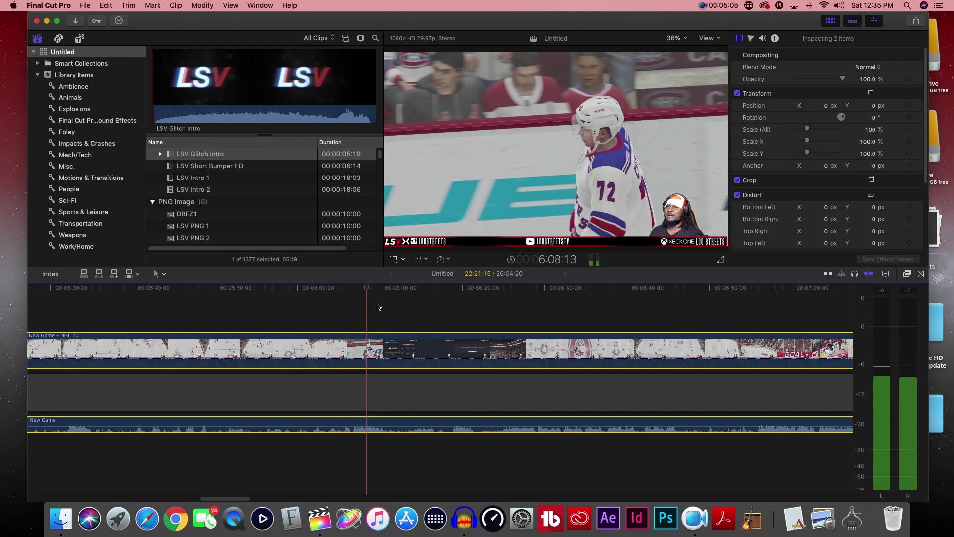
{"action": "key", "text": "space"}
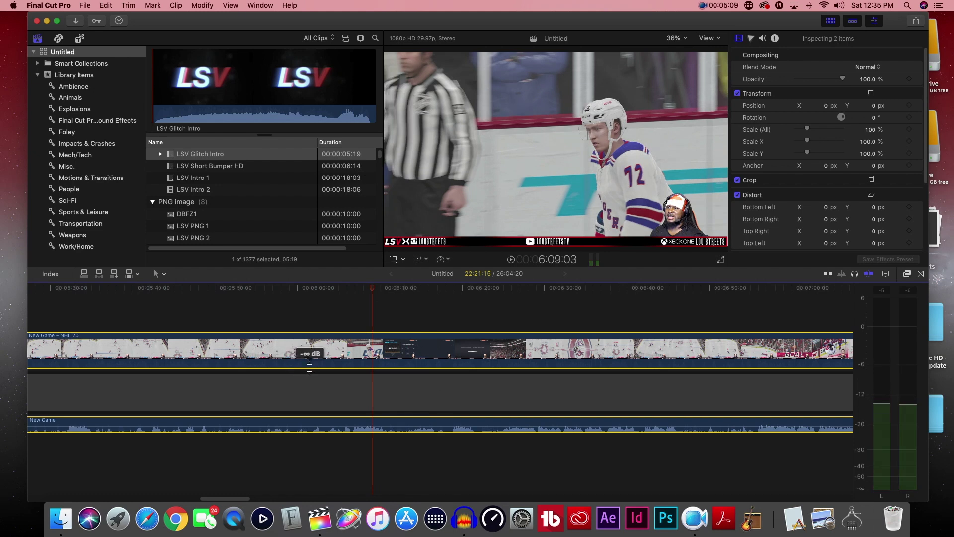
Step: Raise the NHL 20 gameplay volume from -∞ dB to about 4.0 dB
{"action": "left_click_drag", "start_coordinate": [309, 367], "coordinate": [309, 355]}
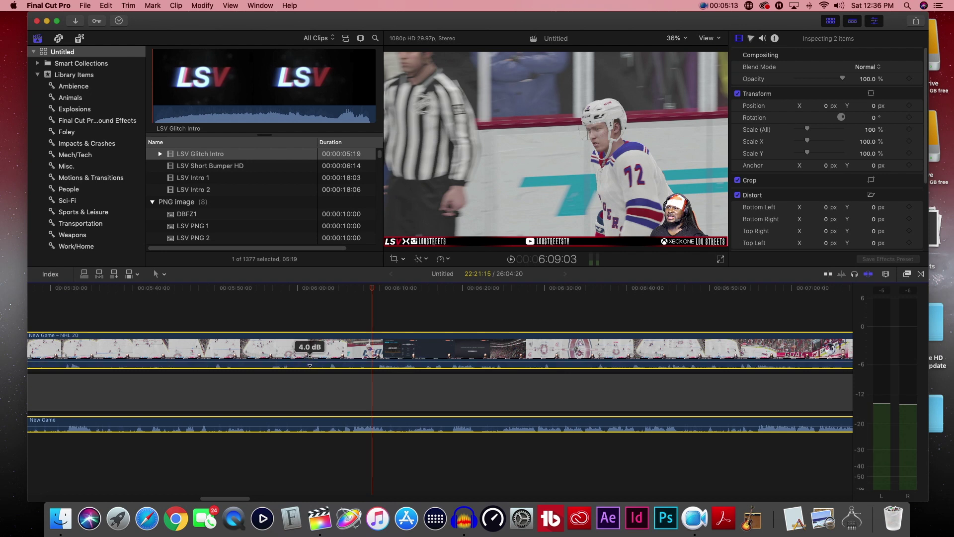
{"action": "left_click_drag", "start_coordinate": [309, 361], "coordinate": [310, 361]}
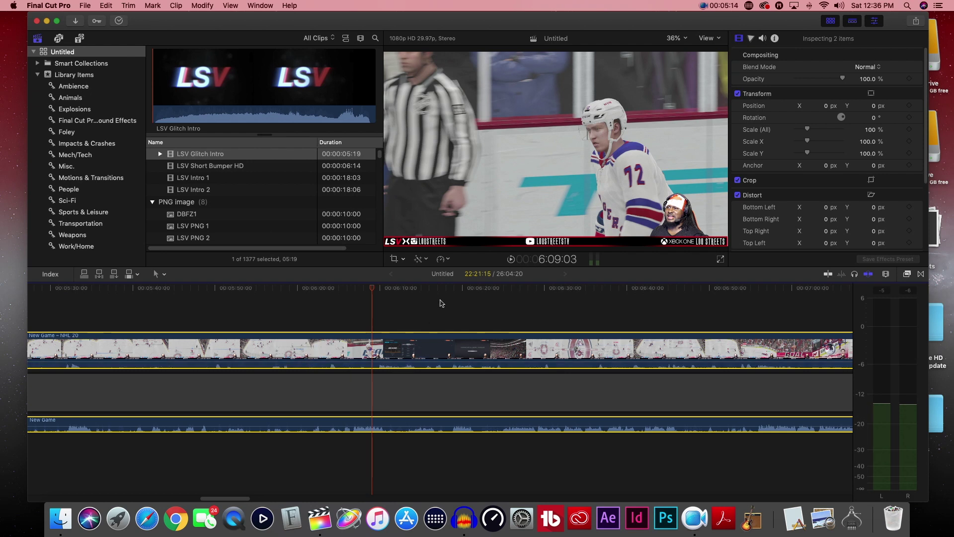
{"action": "left_click", "coordinate": [359, 290]}
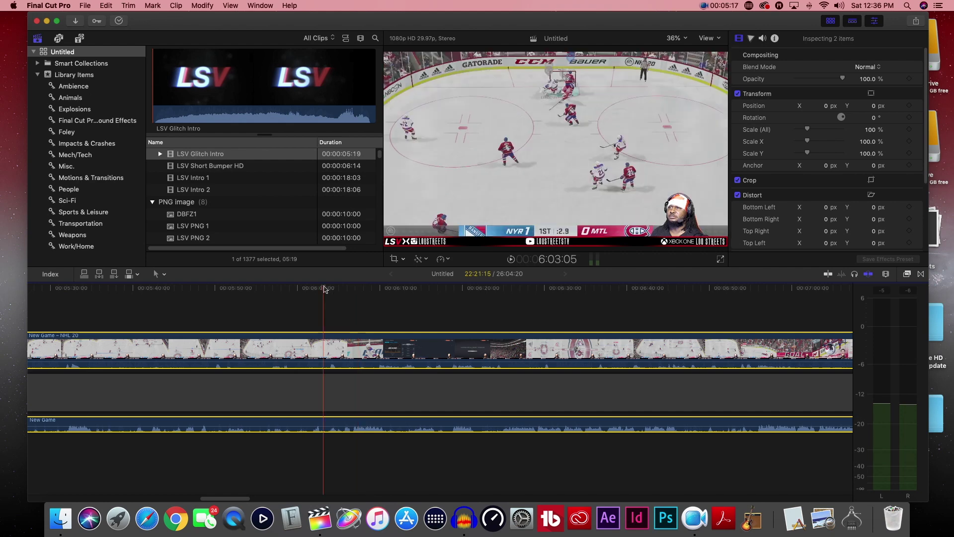
Step: Blade the gameplay clip at 6:11:09
{"action": "left_click", "coordinate": [387, 292]}
{"action": "left_click", "coordinate": [388, 292]}
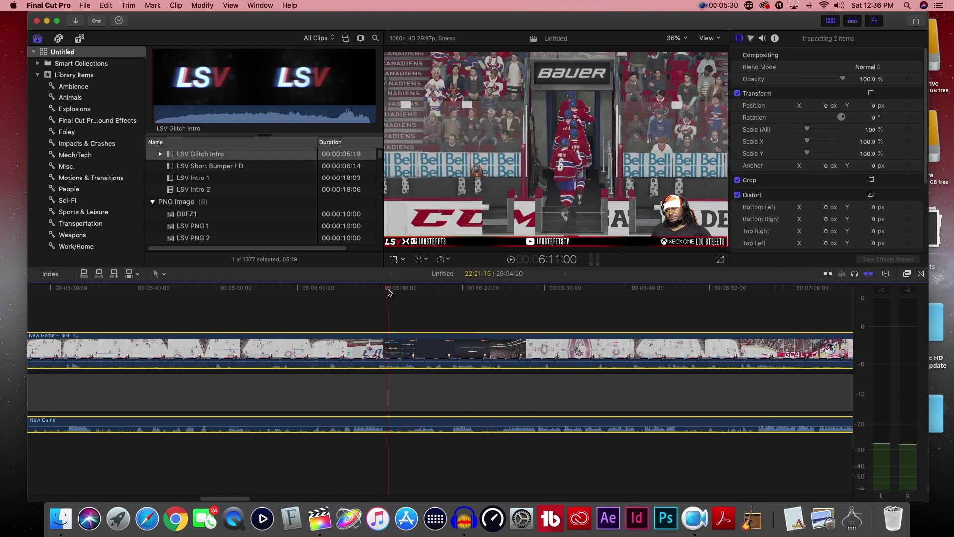
{"action": "left_click", "coordinate": [391, 291]}
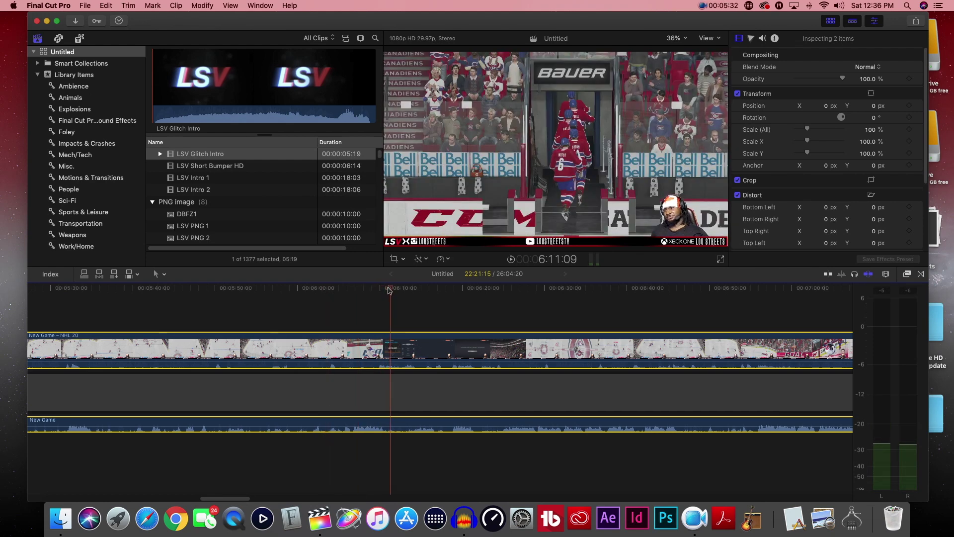
{"action": "left_click", "coordinate": [128, 6]}
{"action": "left_click", "coordinate": [135, 18]}
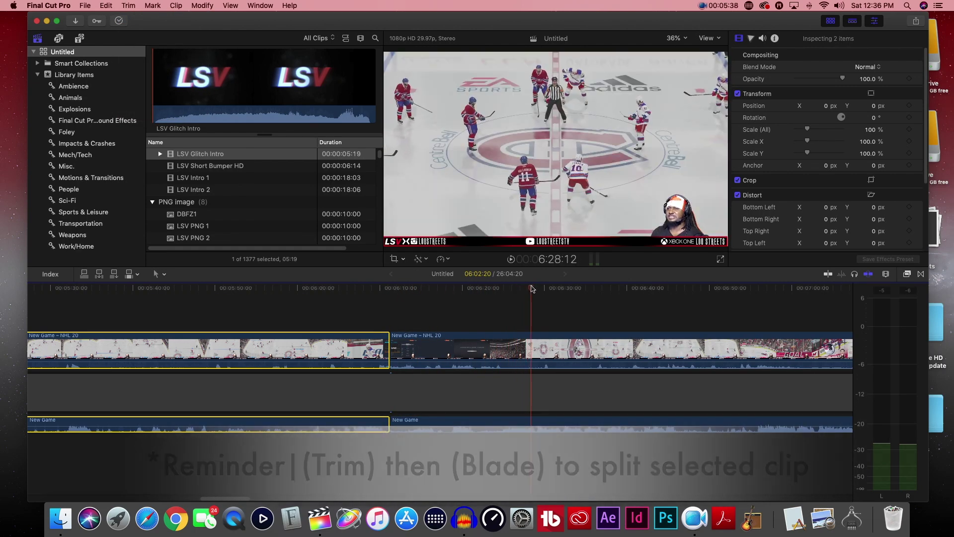
Step: Blade again at 6:28:01, slide the later footage left into the gap, and review the cut
{"action": "left_click", "coordinate": [516, 368]}
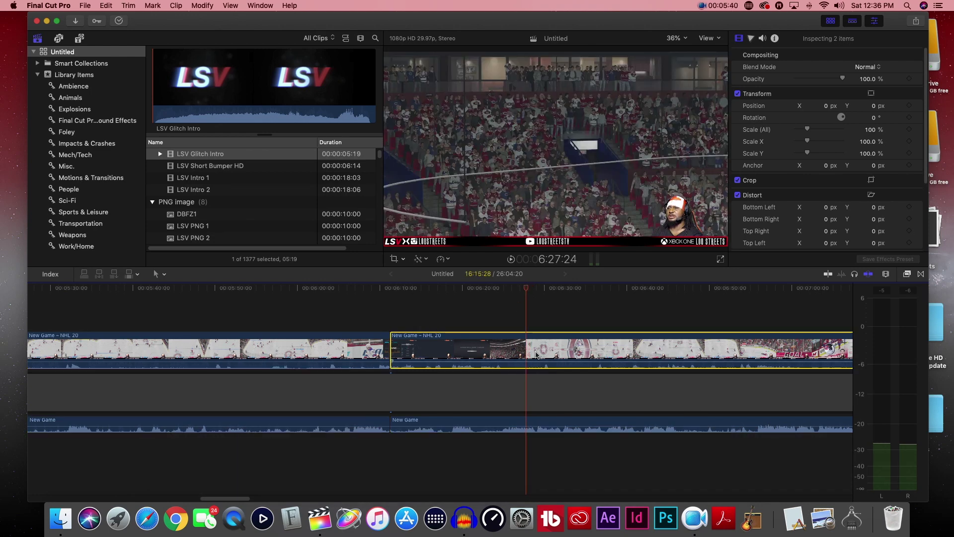
{"action": "left_click", "coordinate": [530, 423], "text": "super"}
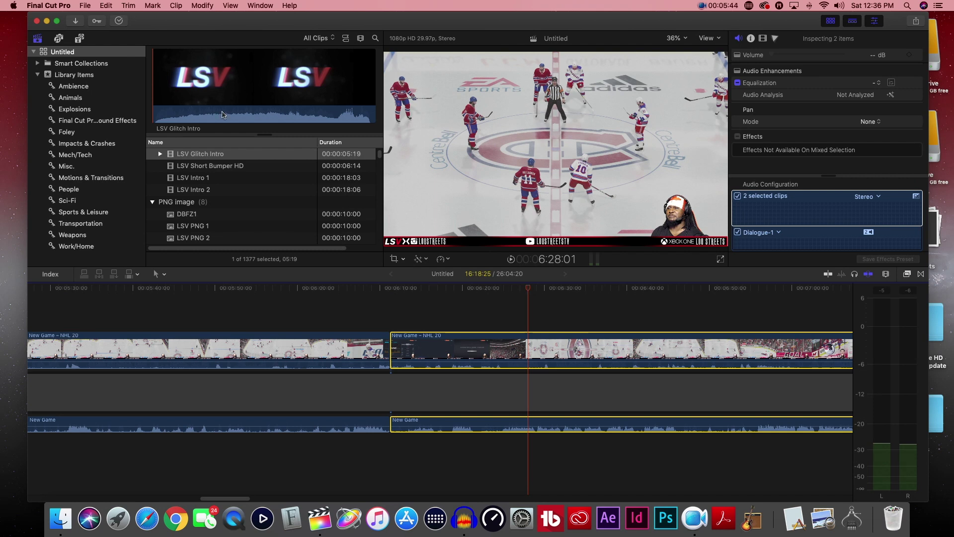
{"action": "left_click", "coordinate": [129, 5]}
{"action": "left_click", "coordinate": [144, 50]}
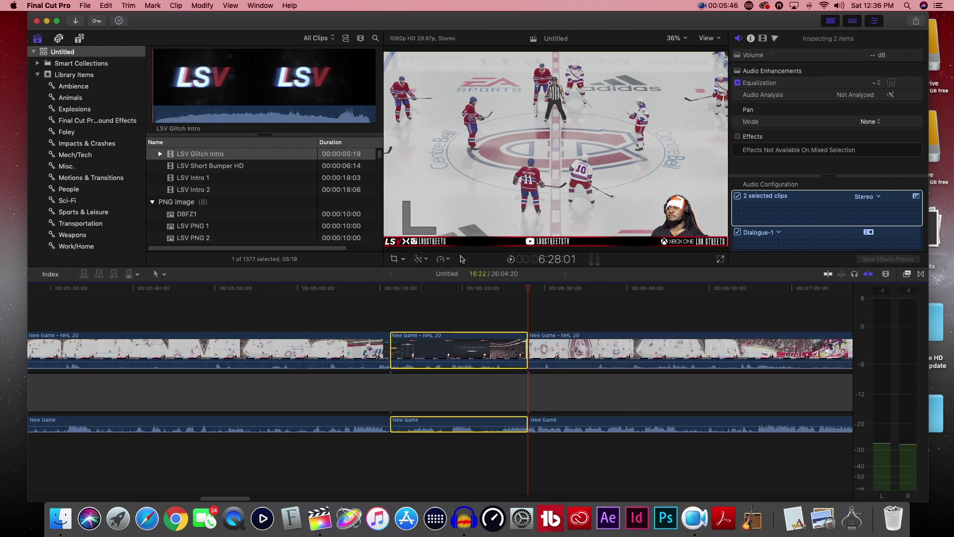
{"action": "left_click", "coordinate": [587, 347]}
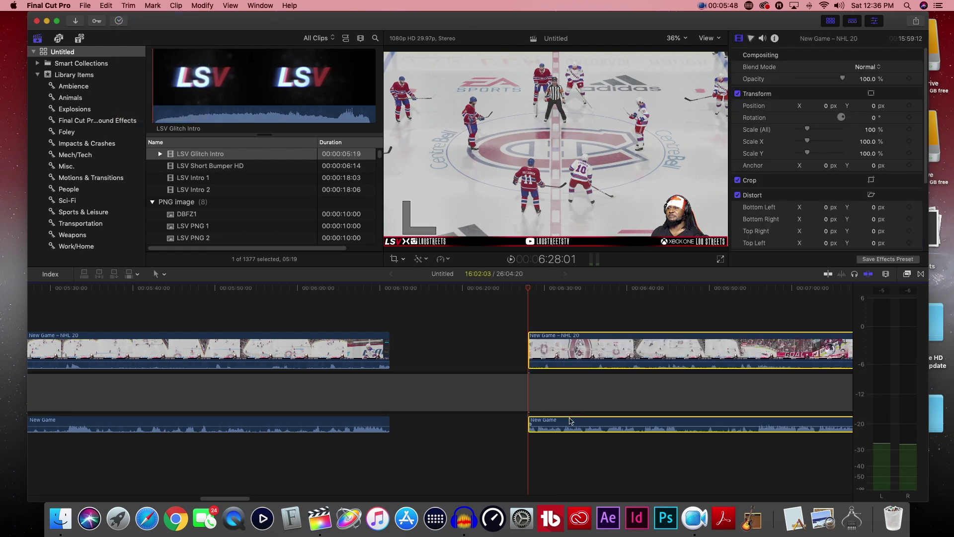
{"action": "left_click_drag", "start_coordinate": [566, 351], "coordinate": [443, 357]}
{"action": "left_click", "coordinate": [335, 293]}
{"action": "key", "text": "space"}
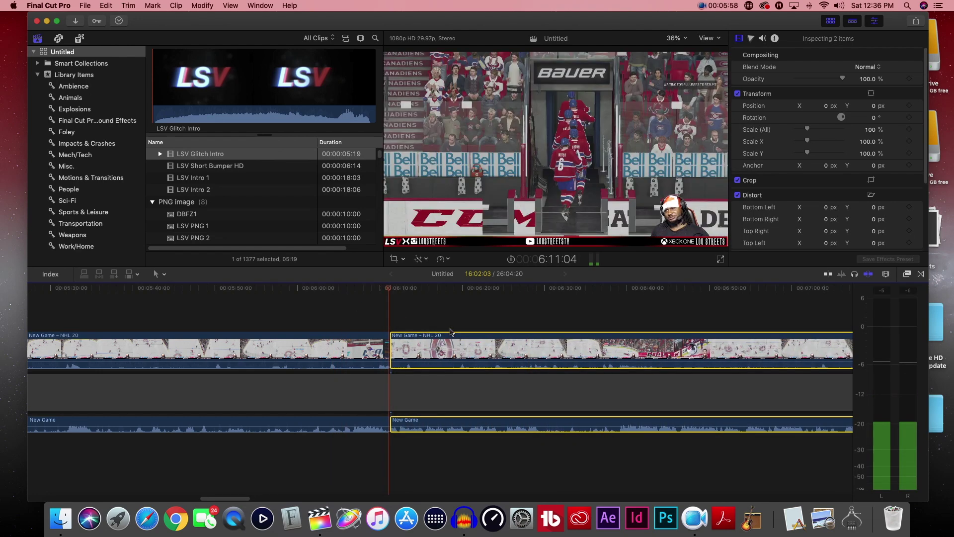
{"action": "key", "text": "space"}
{"action": "left_click_drag", "start_coordinate": [228, 495], "coordinate": [462, 483]}
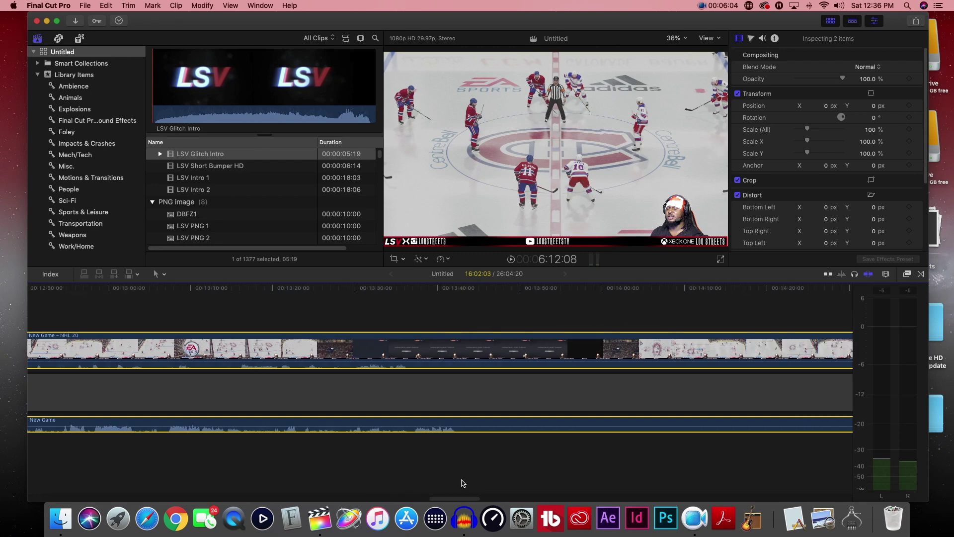
{"action": "left_click", "coordinate": [298, 288]}
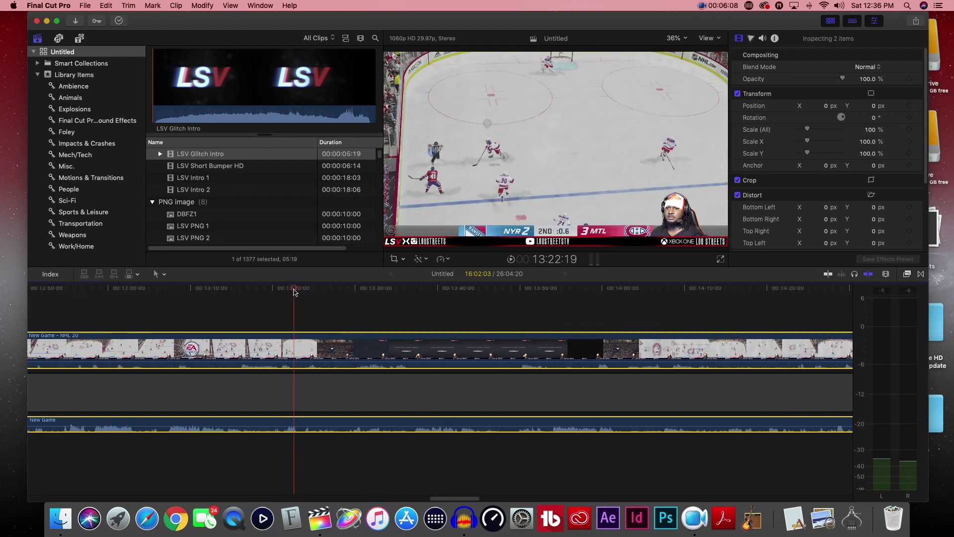
{"action": "key", "text": "space"}
{"action": "left_click", "coordinate": [330, 292]}
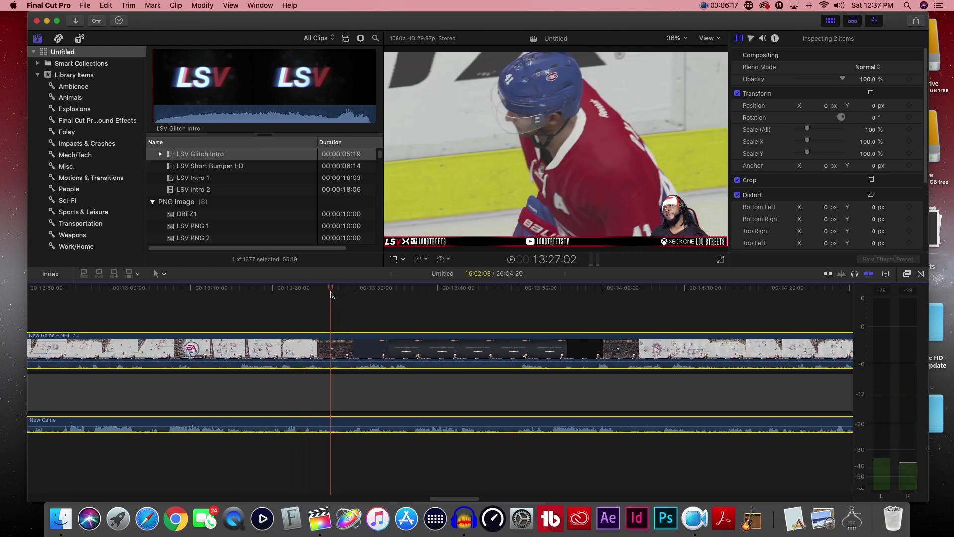
{"action": "left_click", "coordinate": [129, 5]}
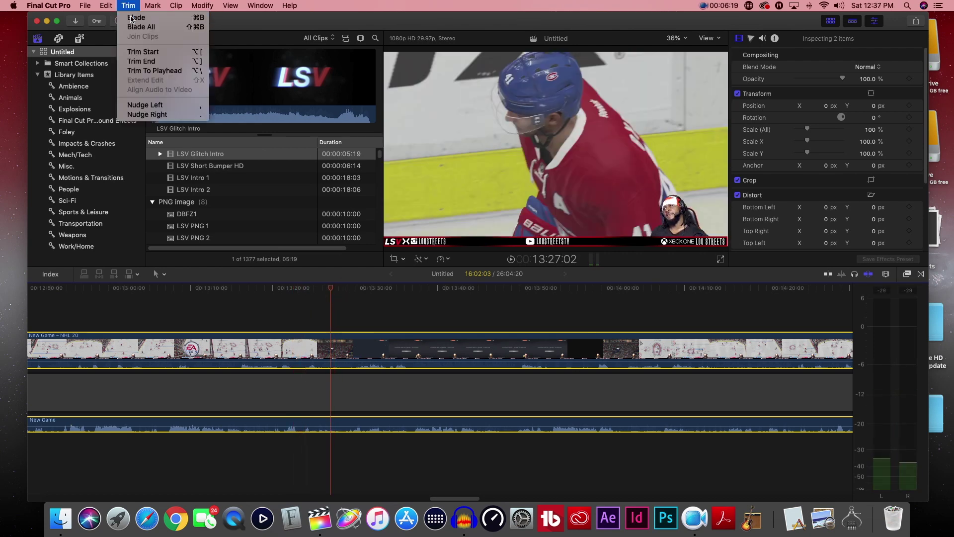
Step: Blade the gameplay at 13:27:02 and 14:03:28 and delete the middle piece
{"action": "left_click", "coordinate": [131, 18]}
{"action": "left_click", "coordinate": [626, 302]}
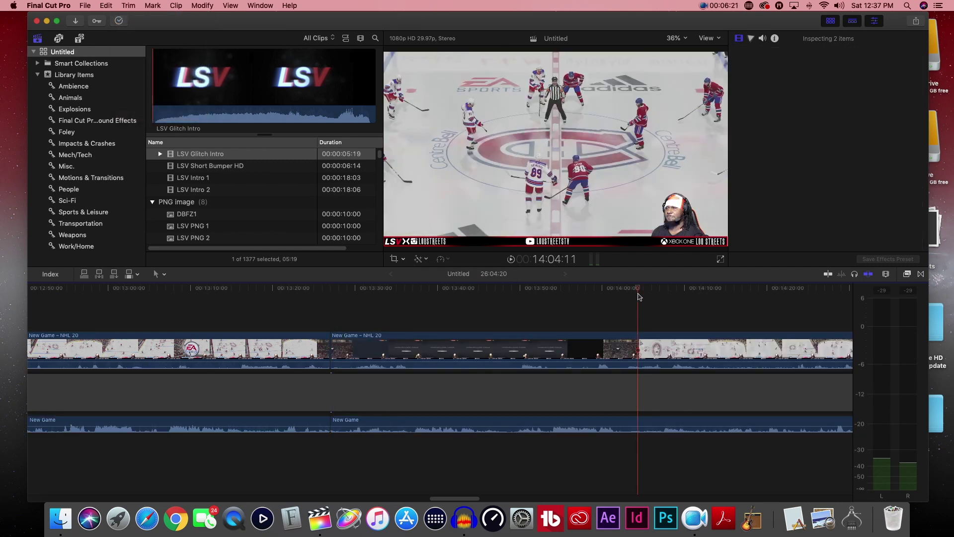
{"action": "left_click", "coordinate": [629, 298]}
{"action": "left_click", "coordinate": [639, 350]}
{"action": "left_click", "coordinate": [644, 422], "text": "super"}
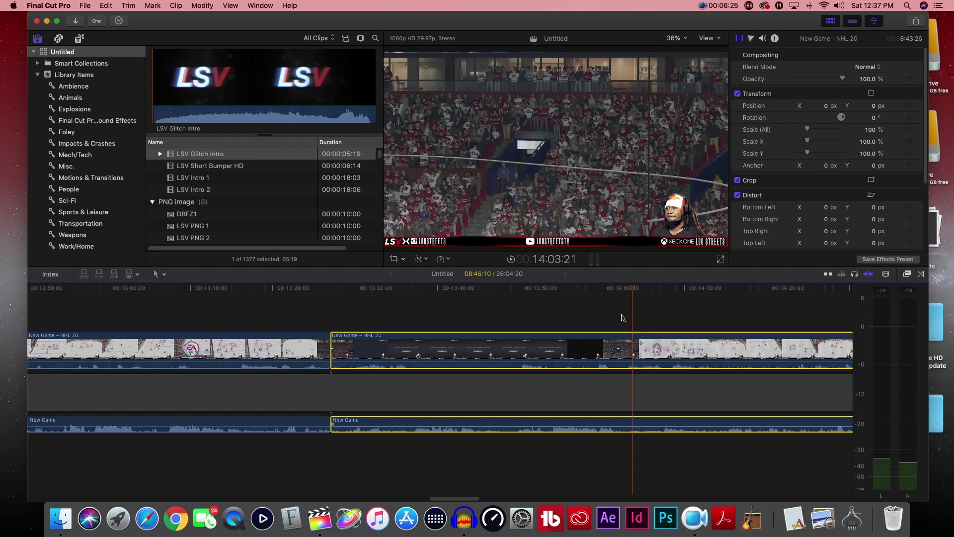
{"action": "left_click", "coordinate": [636, 289]}
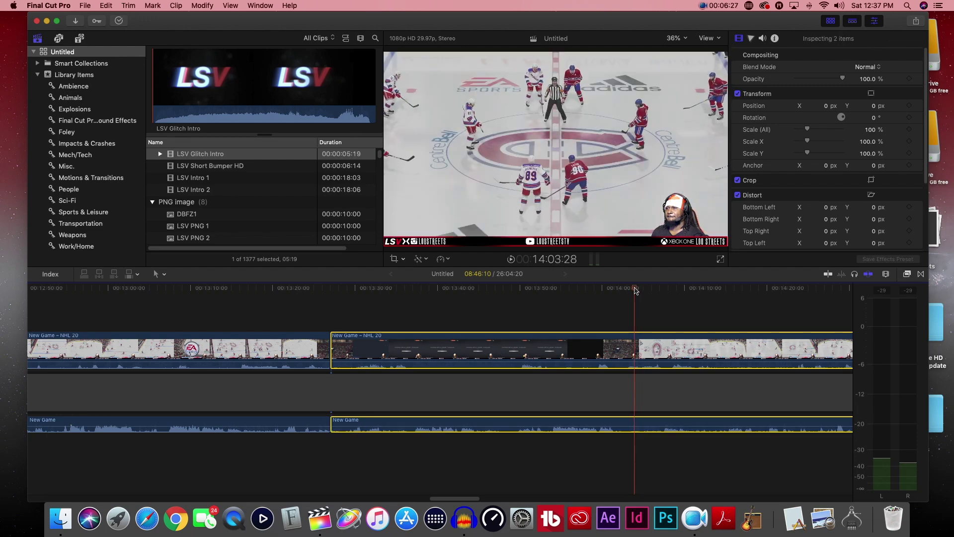
{"action": "left_click", "coordinate": [130, 6]}
{"action": "left_click", "coordinate": [134, 18]}
{"action": "key", "text": "Delete"}
Step: Close the gap and trim the gameplay video and audio ends so both finish together
{"action": "left_click", "coordinate": [656, 358]}
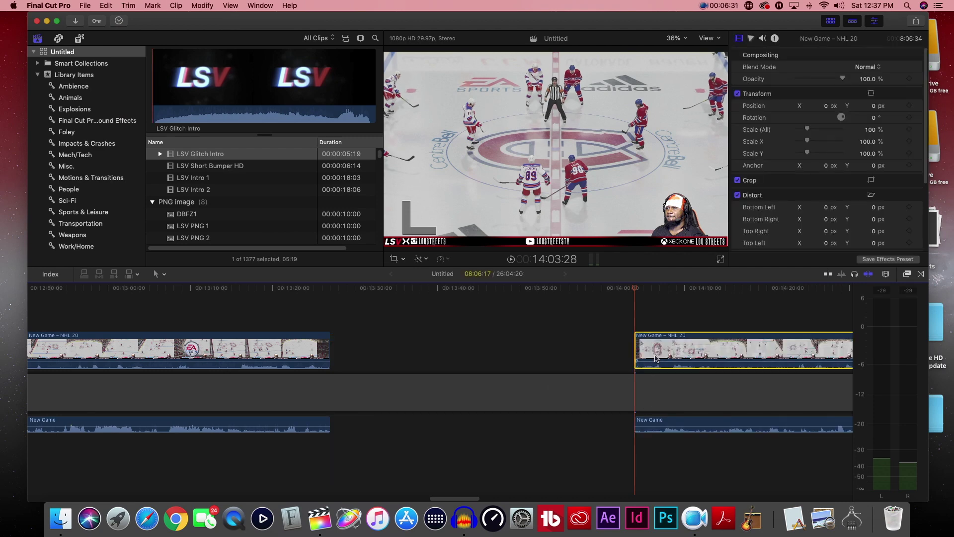
{"action": "left_click_drag", "start_coordinate": [679, 345], "coordinate": [377, 351]}
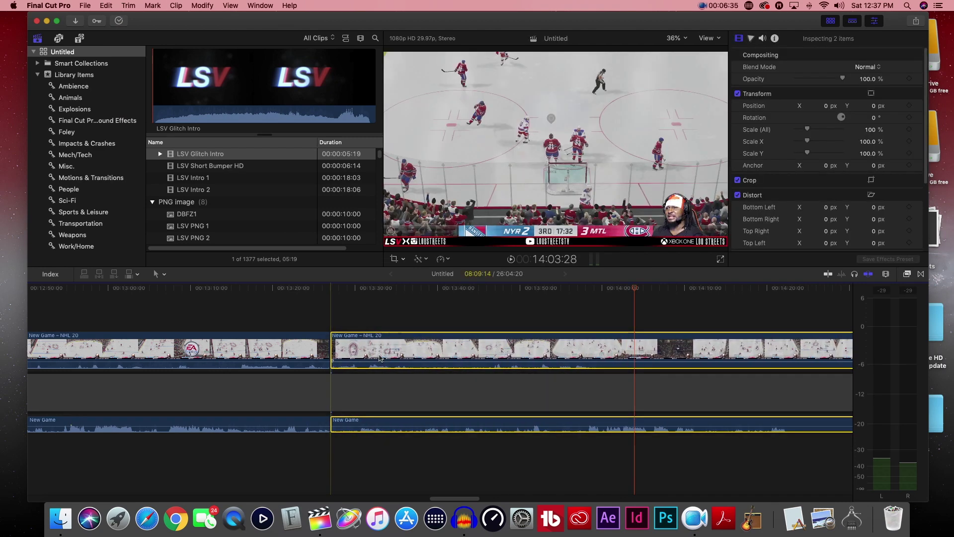
{"action": "left_click_drag", "start_coordinate": [463, 498], "coordinate": [582, 495]}
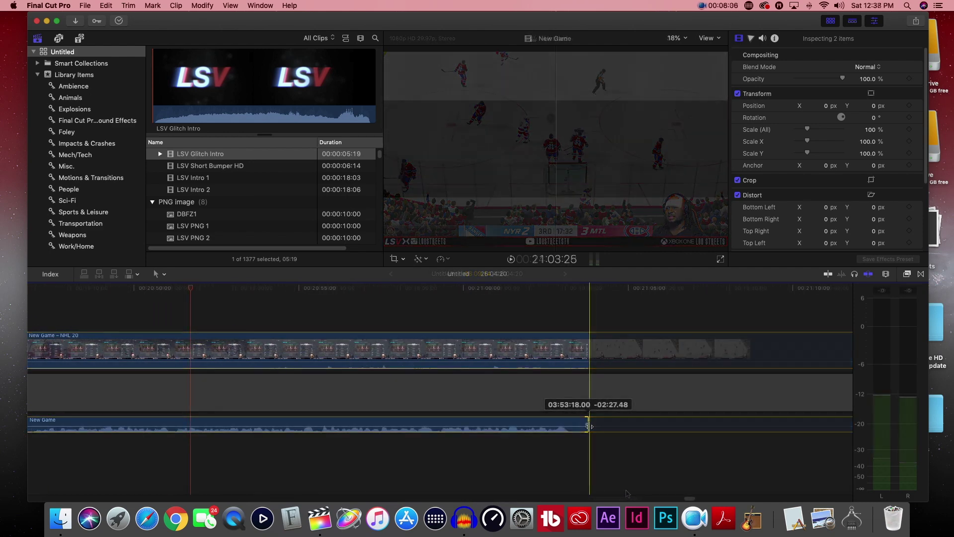
{"action": "left_click_drag", "start_coordinate": [587, 425], "coordinate": [575, 425]}
{"action": "left_click_drag", "start_coordinate": [589, 351], "coordinate": [575, 350]}
{"action": "left_click_drag", "start_coordinate": [575, 417], "coordinate": [575, 420]}
{"action": "left_click", "coordinate": [577, 354]}
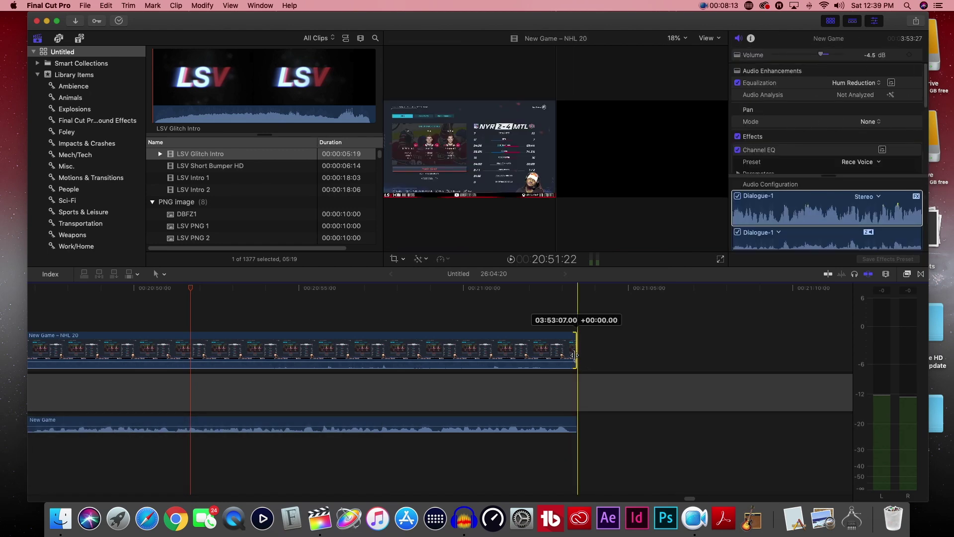
{"action": "key", "text": "super+minus"}
{"action": "key", "text": "super+minus"}
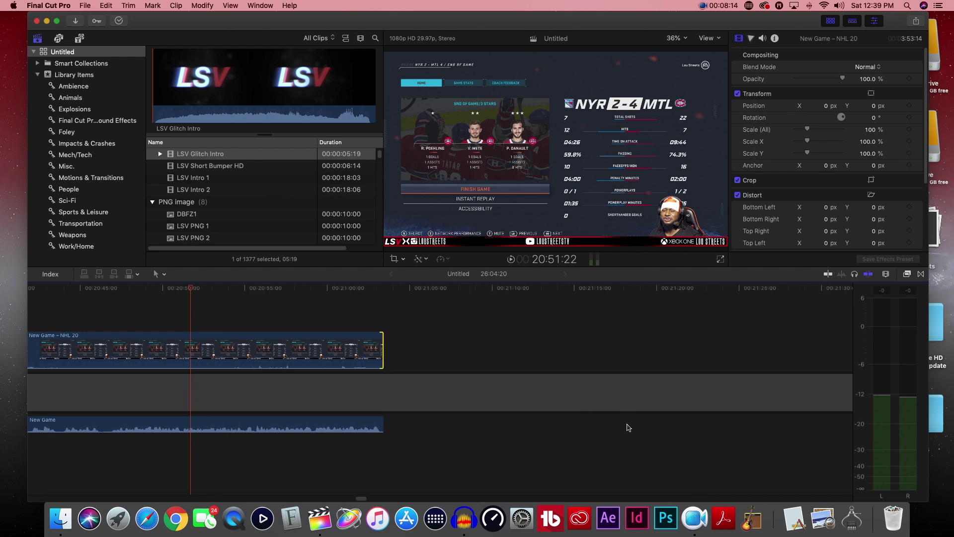
{"action": "left_click_drag", "start_coordinate": [709, 499], "coordinate": [58, 482]}
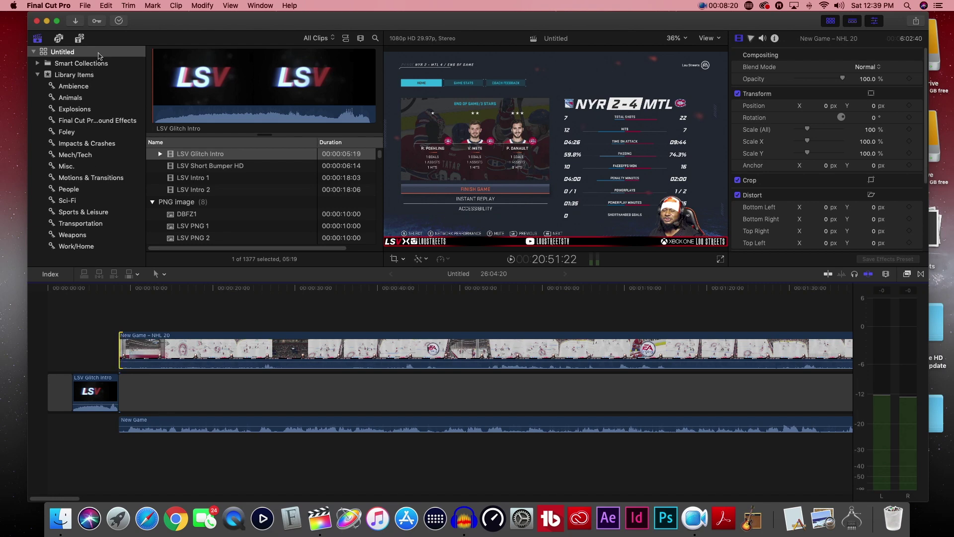
{"action": "left_click", "coordinate": [106, 6]}
{"action": "left_click", "coordinate": [140, 314]}
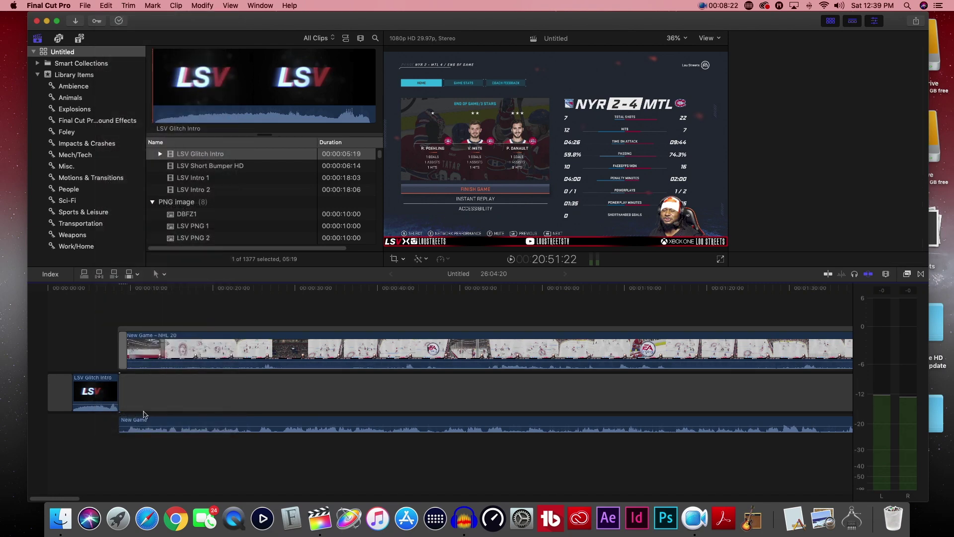
{"action": "left_click", "coordinate": [121, 420]}
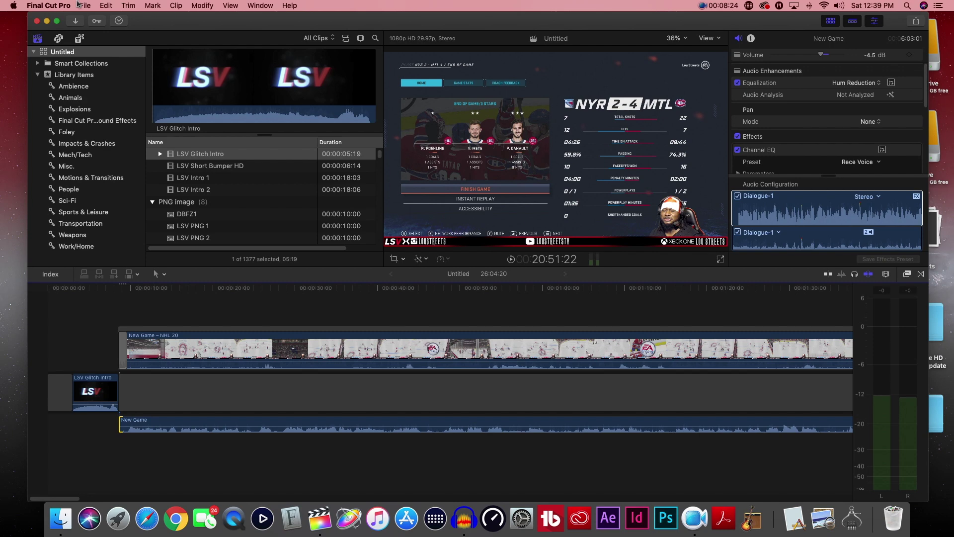
{"action": "left_click", "coordinate": [105, 6]}
{"action": "left_click", "coordinate": [139, 312]}
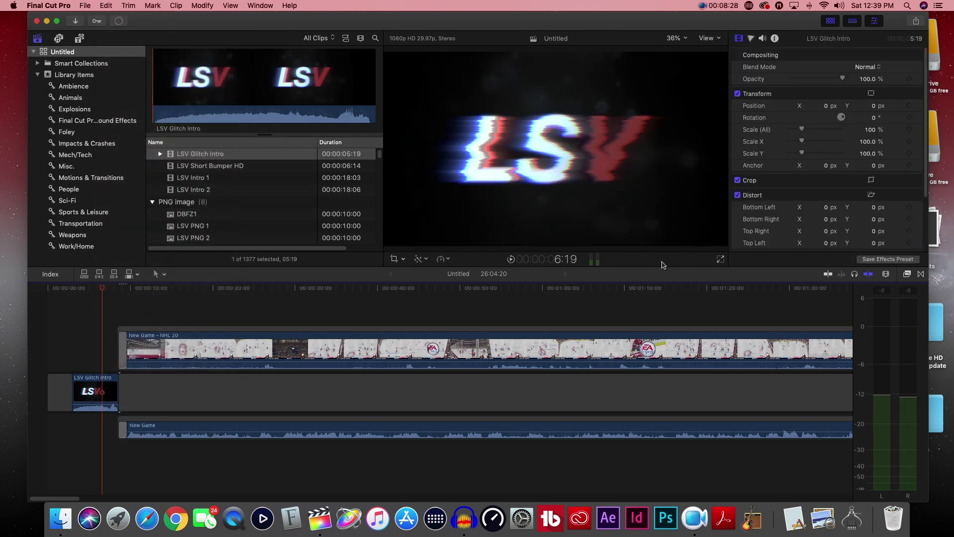
{"action": "left_click", "coordinate": [78, 289]}
{"action": "key", "text": "space"}
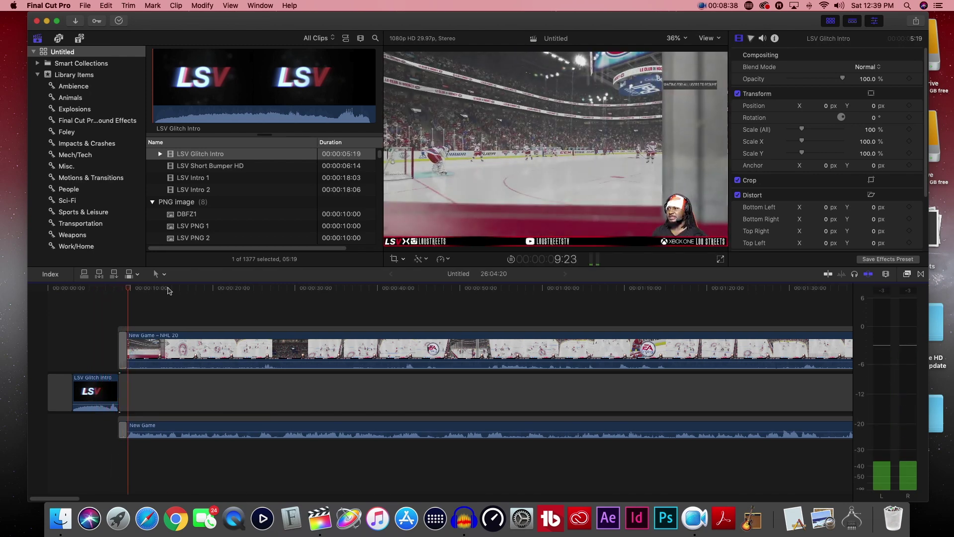
{"action": "key", "text": "space"}
Step: Add a cross dissolve at the 6:11 cut between the two New Game commentary pieces
{"action": "left_click_drag", "start_coordinate": [69, 499], "coordinate": [242, 491]}
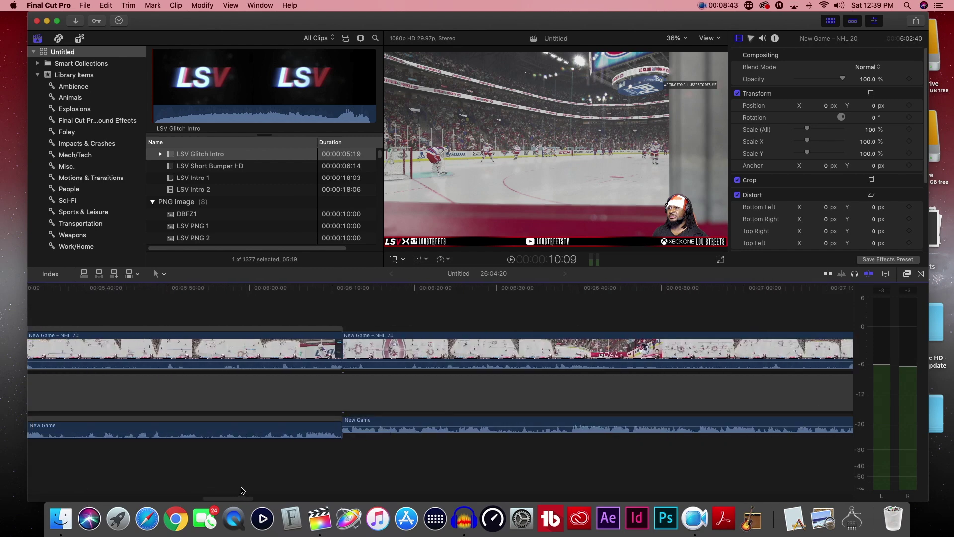
{"action": "left_click", "coordinate": [344, 340]}
{"action": "left_click", "coordinate": [343, 420]}
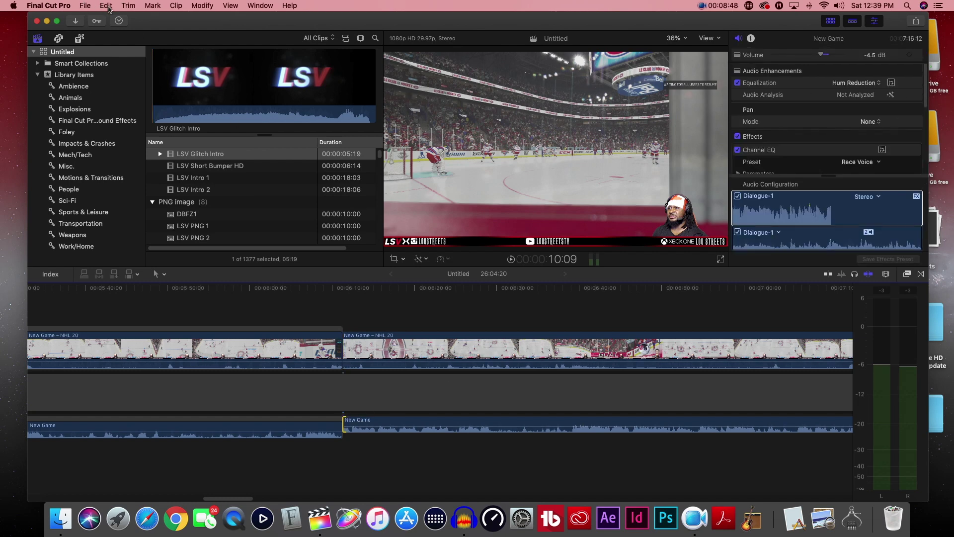
{"action": "left_click", "coordinate": [106, 5]}
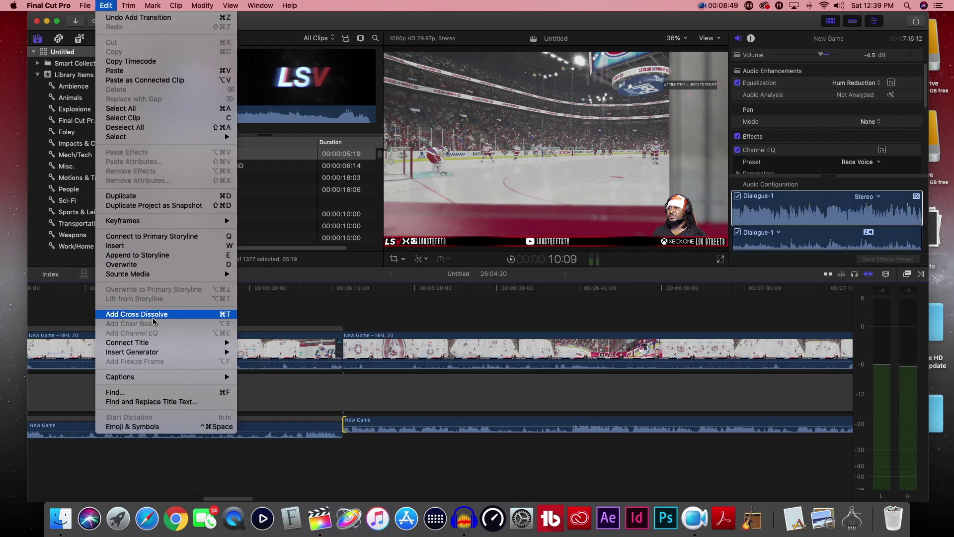
{"action": "left_click", "coordinate": [152, 318]}
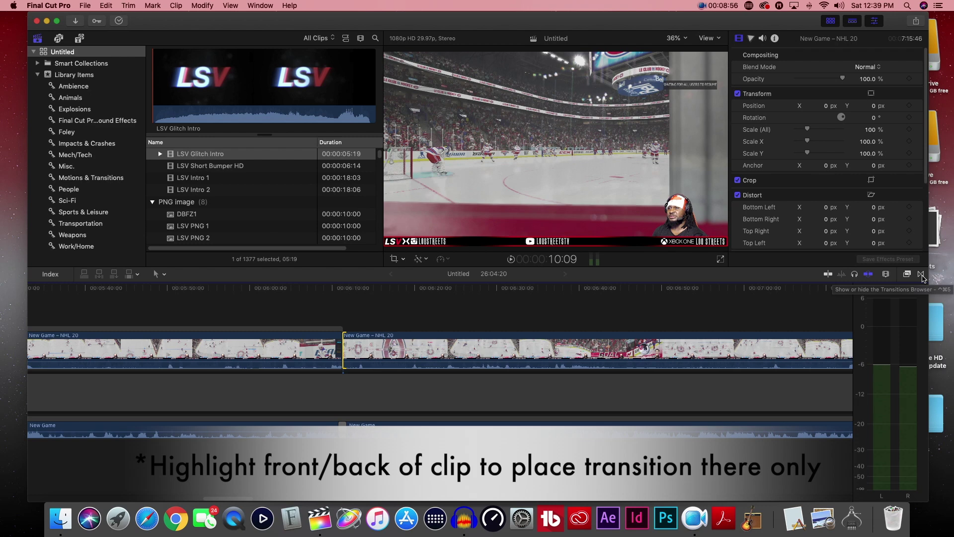
Step: Add a black Fade To Color transition at the gameplay video cut near 6:11 and preview it
{"action": "left_click", "coordinate": [921, 275]}
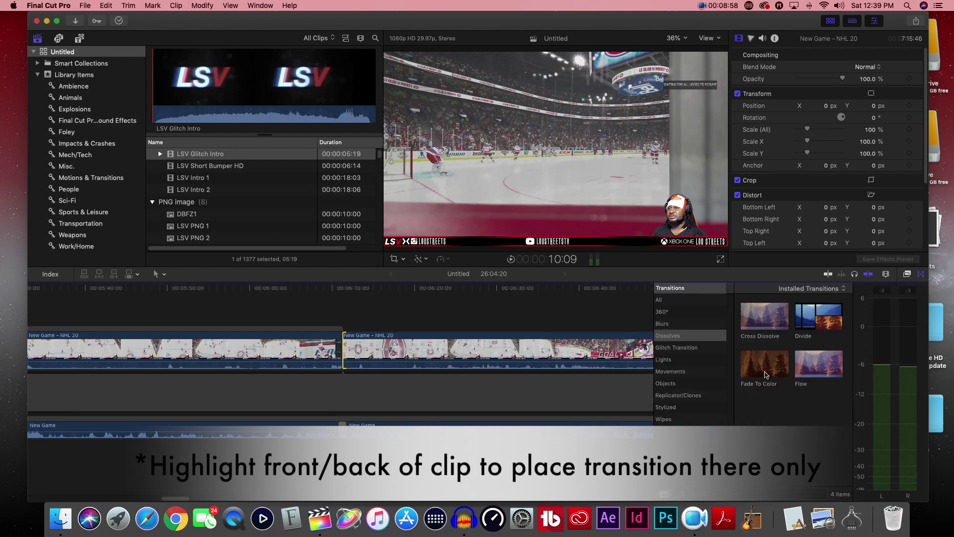
{"action": "left_click_drag", "start_coordinate": [764, 372], "coordinate": [340, 356]}
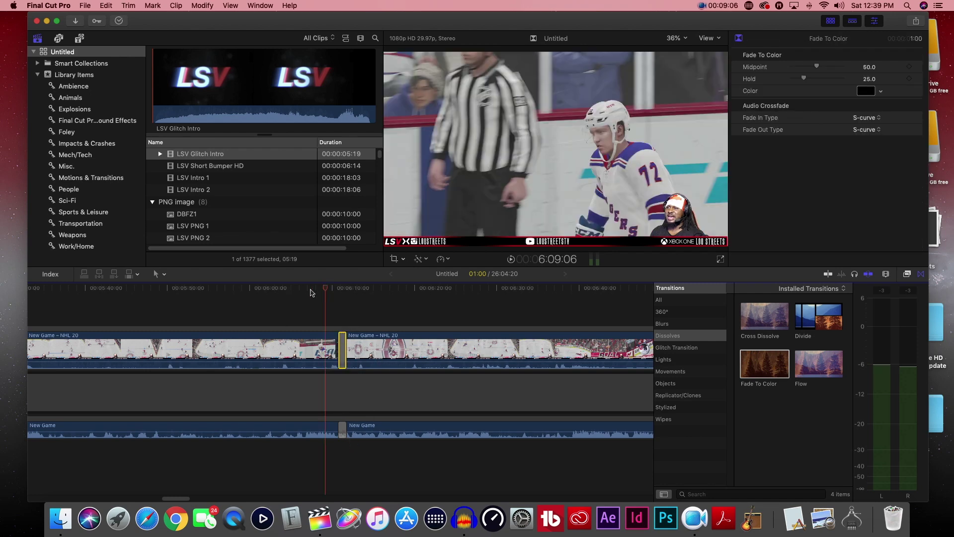
{"action": "key", "text": "space"}
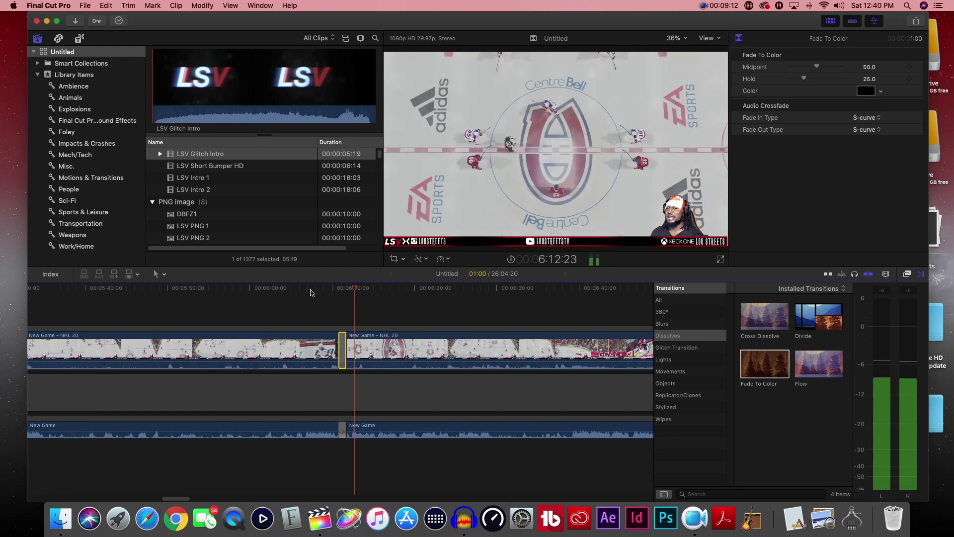
{"action": "key", "text": "space"}
{"action": "left_click_drag", "start_coordinate": [178, 499], "coordinate": [348, 484]}
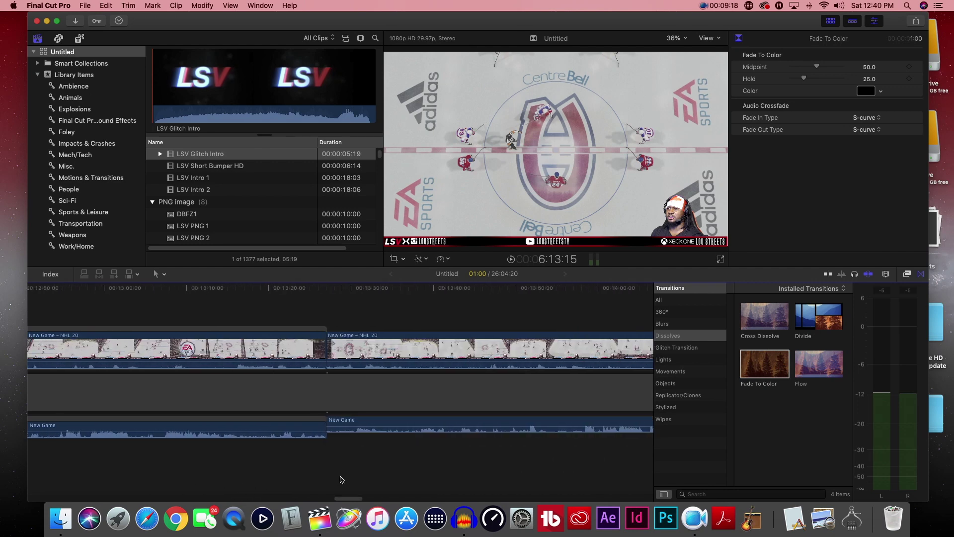
Step: Add an audio cross dissolve and a Fade To Color video transition at the next gameplay cut, then preview it
{"action": "left_click", "coordinate": [327, 421]}
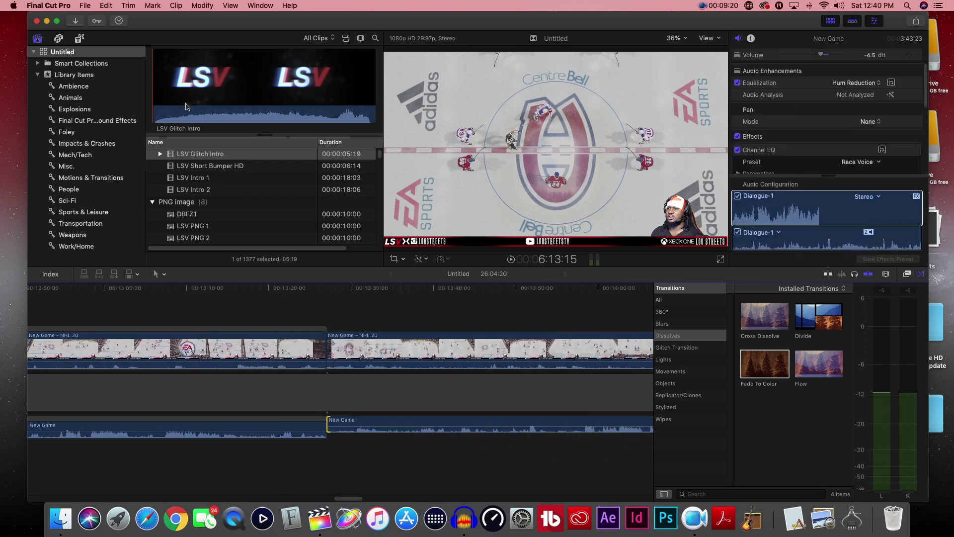
{"action": "left_click", "coordinate": [106, 5]}
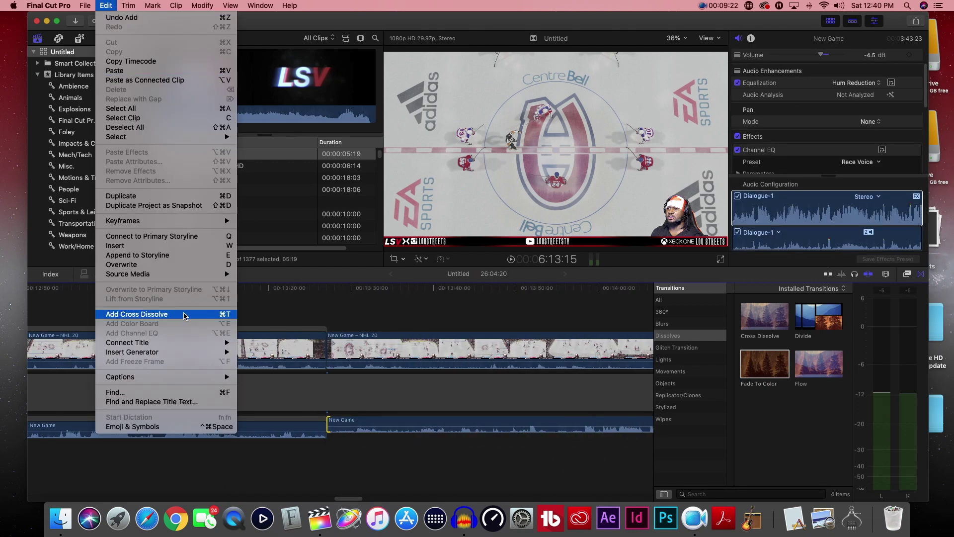
{"action": "left_click", "coordinate": [184, 314]}
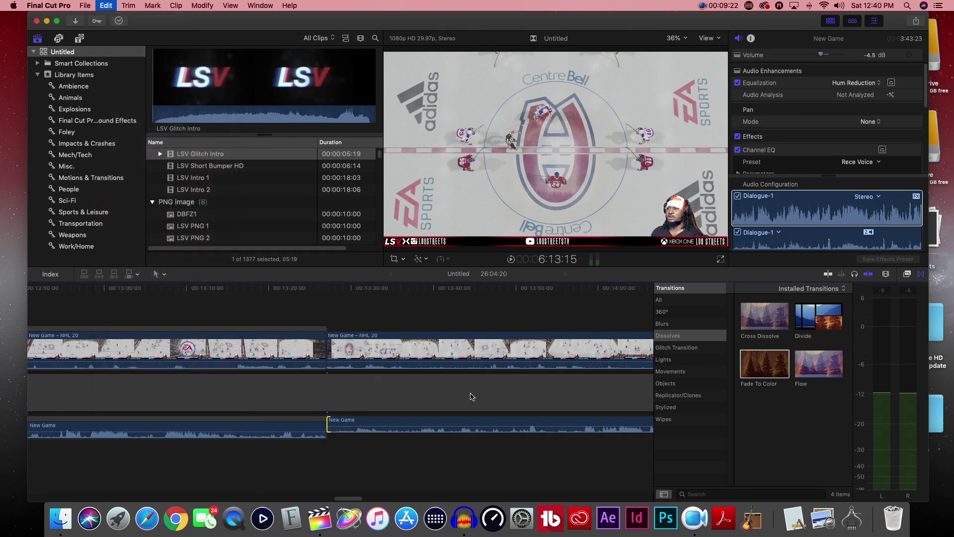
{"action": "left_click", "coordinate": [354, 354]}
{"action": "left_click", "coordinate": [332, 345]}
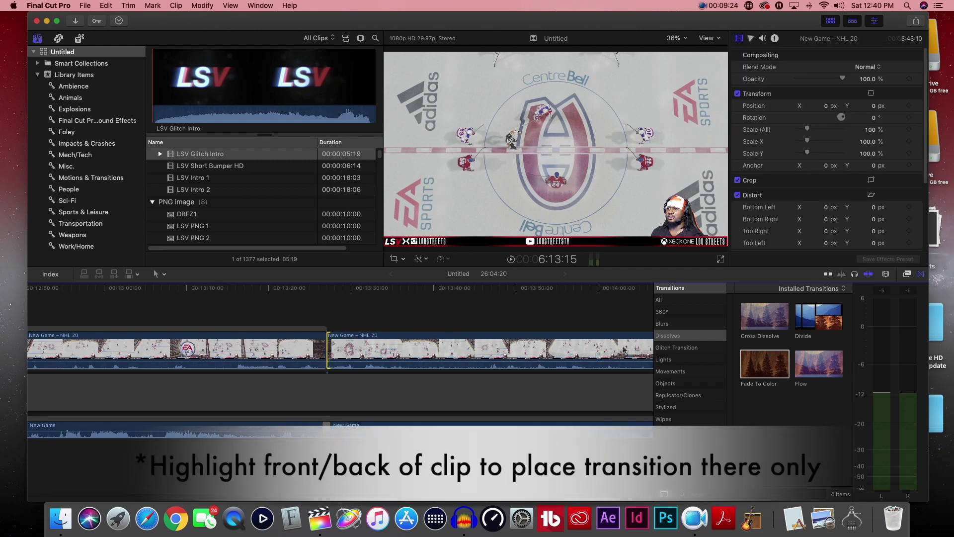
{"action": "left_click_drag", "start_coordinate": [726, 365], "coordinate": [326, 351]}
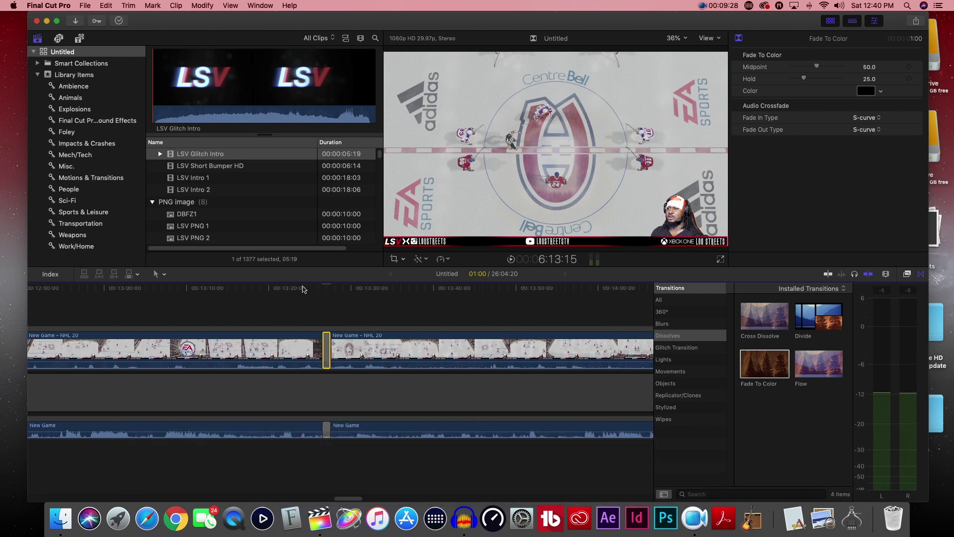
{"action": "left_click", "coordinate": [302, 289]}
{"action": "key", "text": "space"}
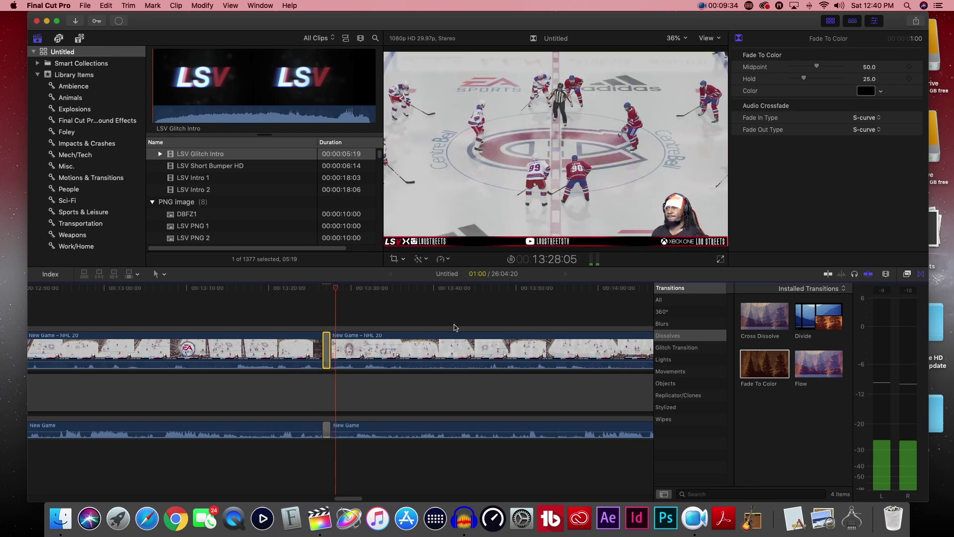
{"action": "left_click_drag", "start_coordinate": [352, 497], "coordinate": [439, 492]}
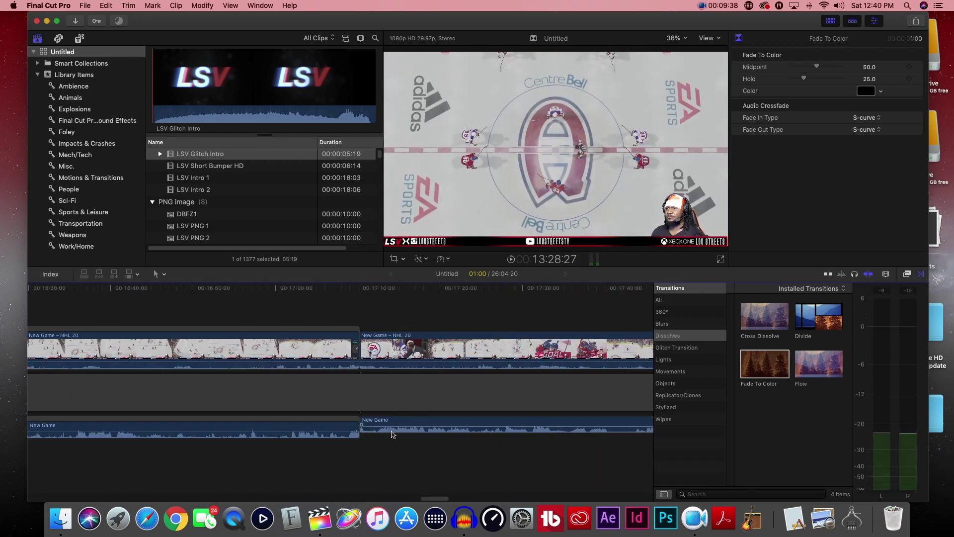
Step: Add an audio cross dissolve and Fade To Color at the following gameplay cut near 17:10
{"action": "left_click", "coordinate": [361, 420]}
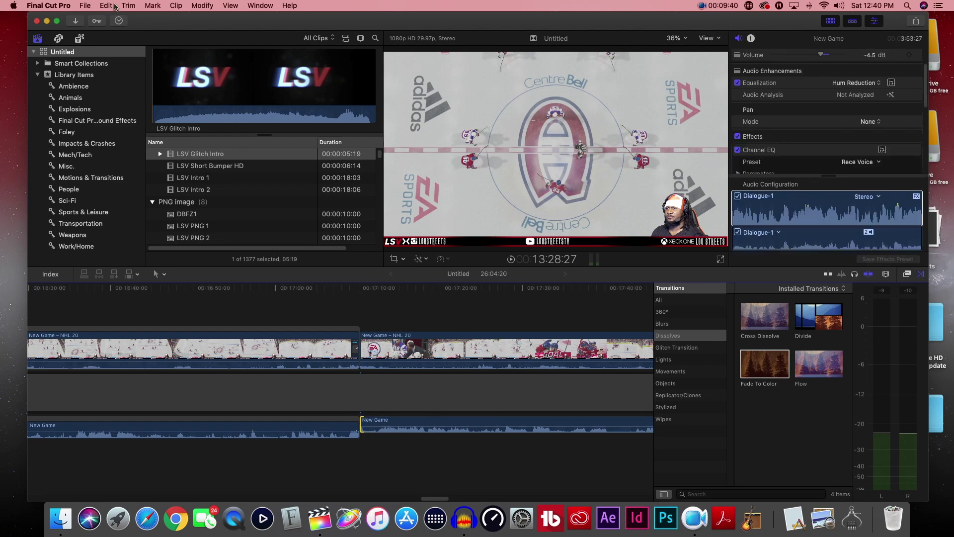
{"action": "left_click", "coordinate": [114, 6]}
{"action": "left_click", "coordinate": [176, 315]}
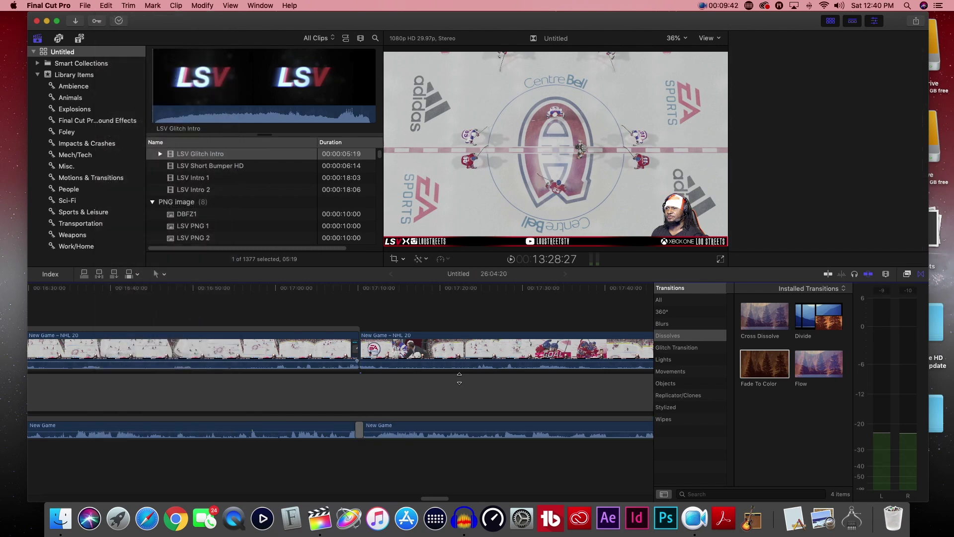
{"action": "left_click", "coordinate": [366, 350]}
{"action": "left_click_drag", "start_coordinate": [769, 368], "coordinate": [360, 351]}
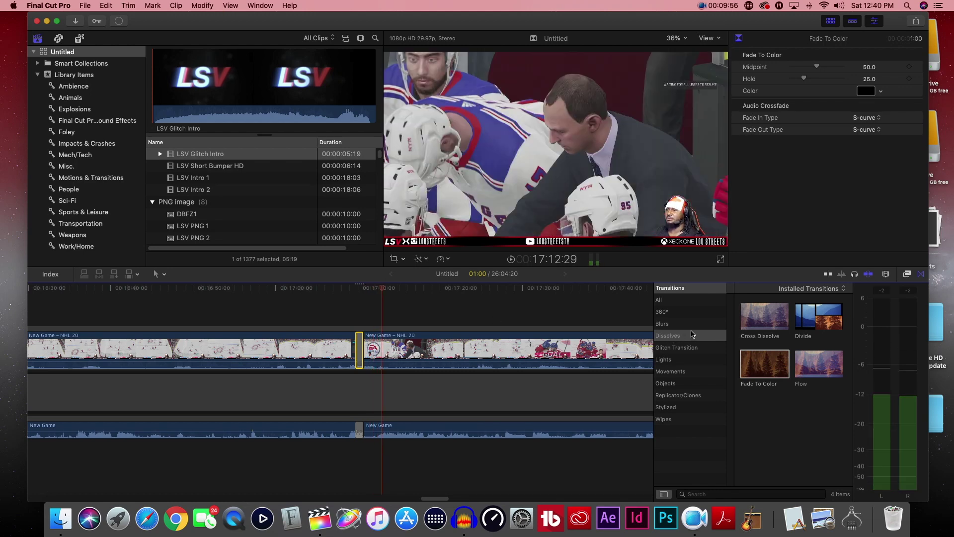
{"action": "left_click_drag", "start_coordinate": [435, 499], "coordinate": [493, 498]}
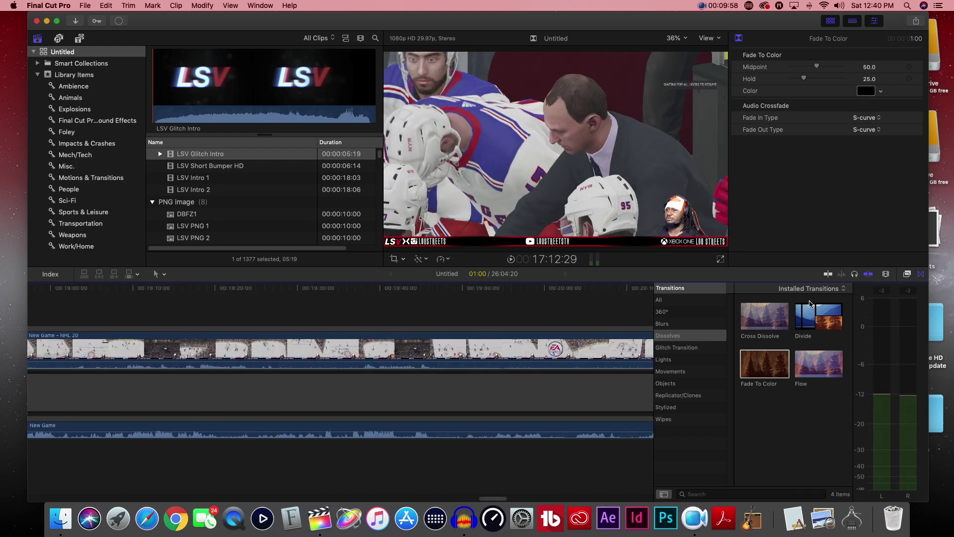
Step: Close the Transitions browser and preview the gameplay's ending with the NYR 2–4 MTL scoreboard
{"action": "left_click", "coordinate": [915, 274]}
{"action": "scroll", "coordinate": [447, 348], "scroll_direction": "right", "scroll_amount": 10}
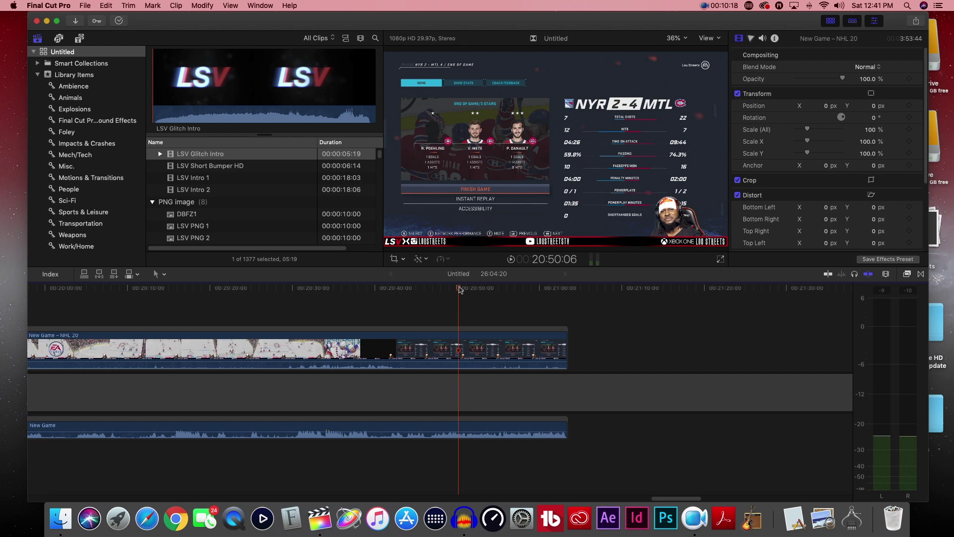
{"action": "left_click", "coordinate": [451, 289]}
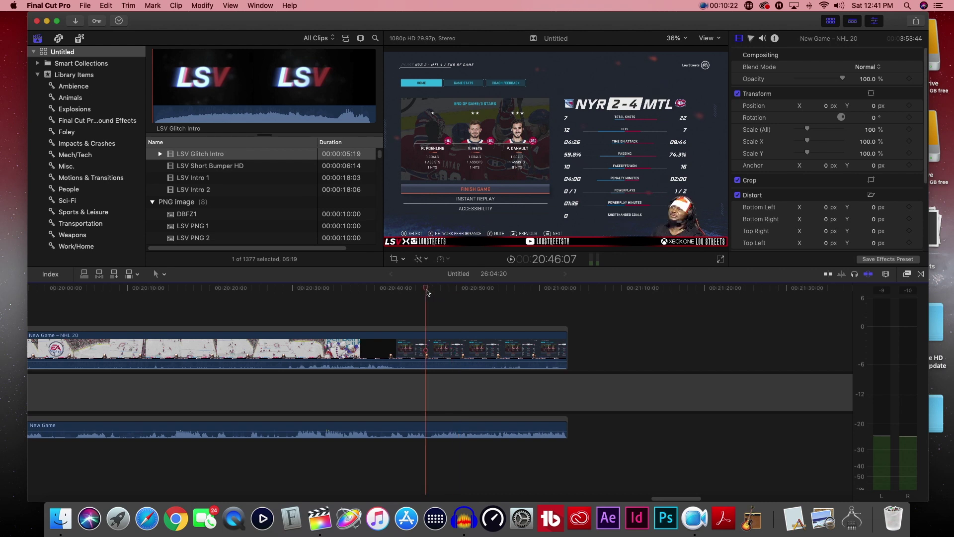
{"action": "key", "text": "space"}
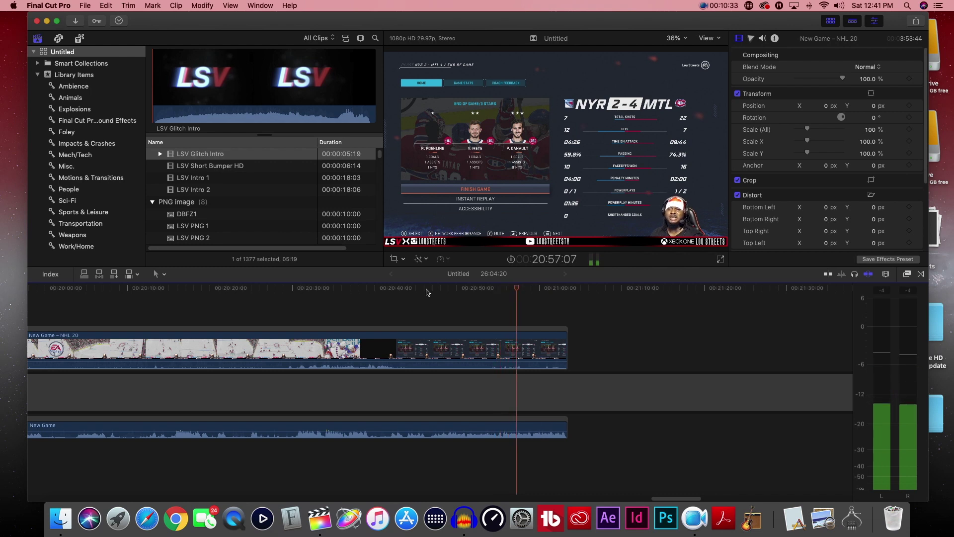
Step: Connect LSV Intro 1 above the gameplay's end near 20:50 and trim its start edge
{"action": "left_click", "coordinate": [217, 182]}
{"action": "left_click_drag", "start_coordinate": [406, 267], "coordinate": [467, 343]}
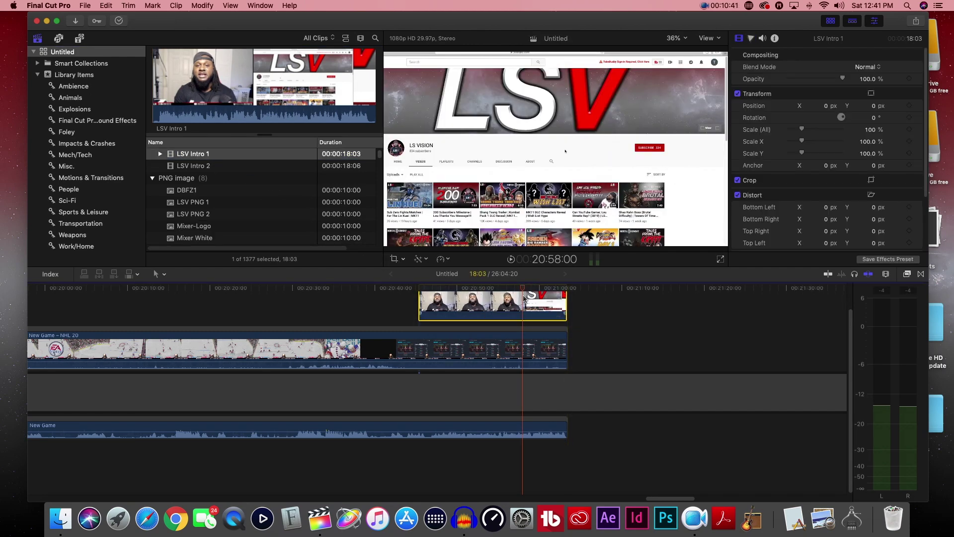
{"action": "left_click_drag", "start_coordinate": [520, 288], "coordinate": [484, 304]}
Step: Apply Fade To Color to the LSV Intro 1 outro clip
{"action": "left_click", "coordinate": [445, 290]}
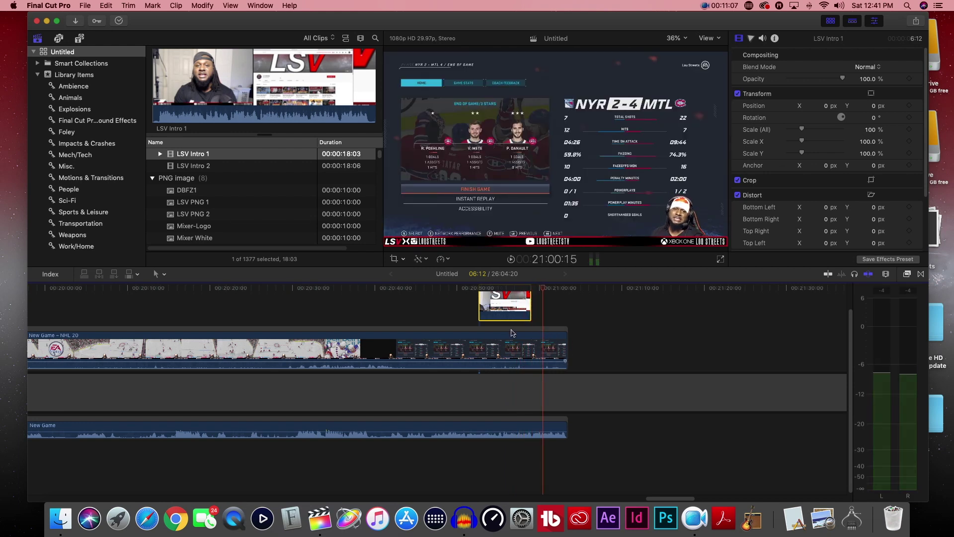
{"action": "scroll", "coordinate": [540, 352], "scroll_direction": "up", "scroll_amount": 3}
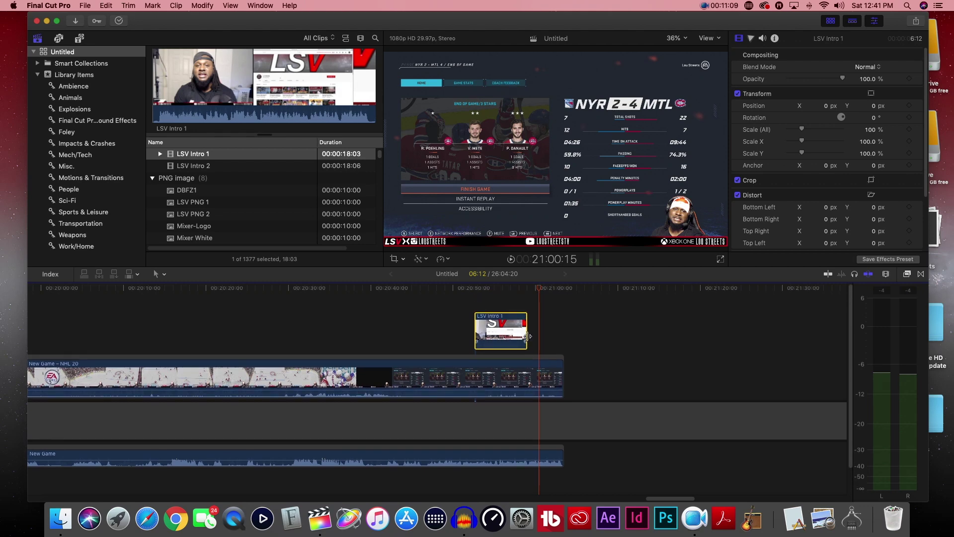
{"action": "left_click", "coordinate": [920, 275]}
{"action": "left_click_drag", "start_coordinate": [777, 368], "coordinate": [497, 334]}
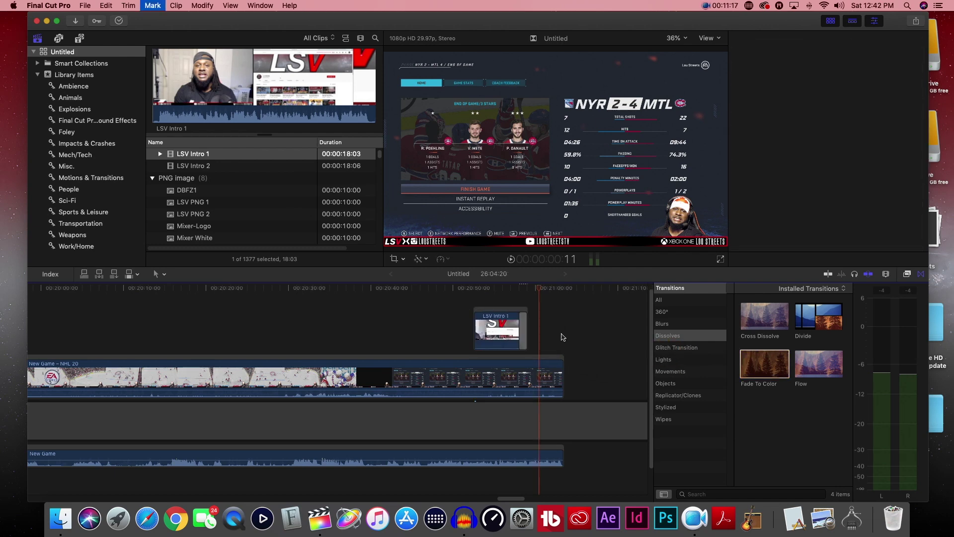
Step: Remove the outro's Fade To Color transition and play back the edit
{"action": "key", "text": "Delete"}
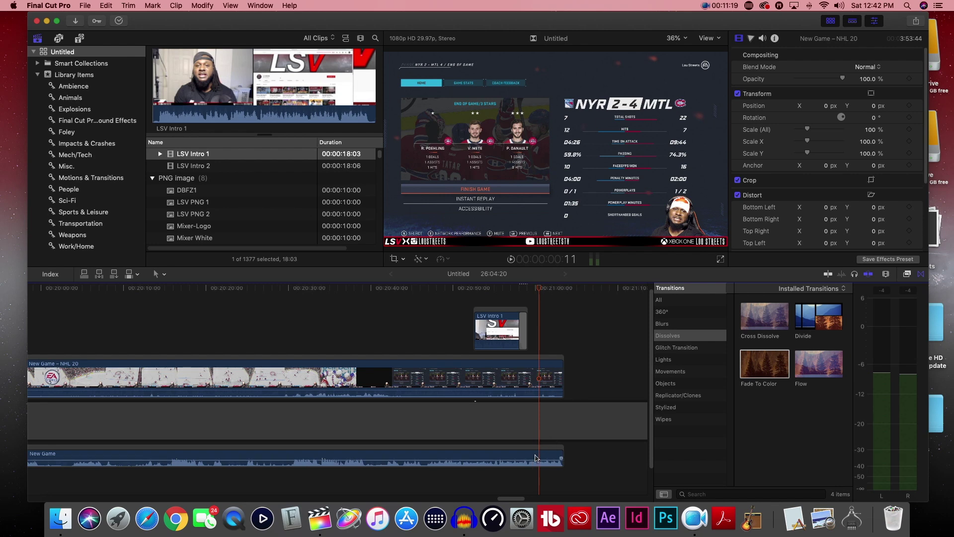
{"action": "key", "text": "super+equal"}
{"action": "key", "text": "super+equal"}
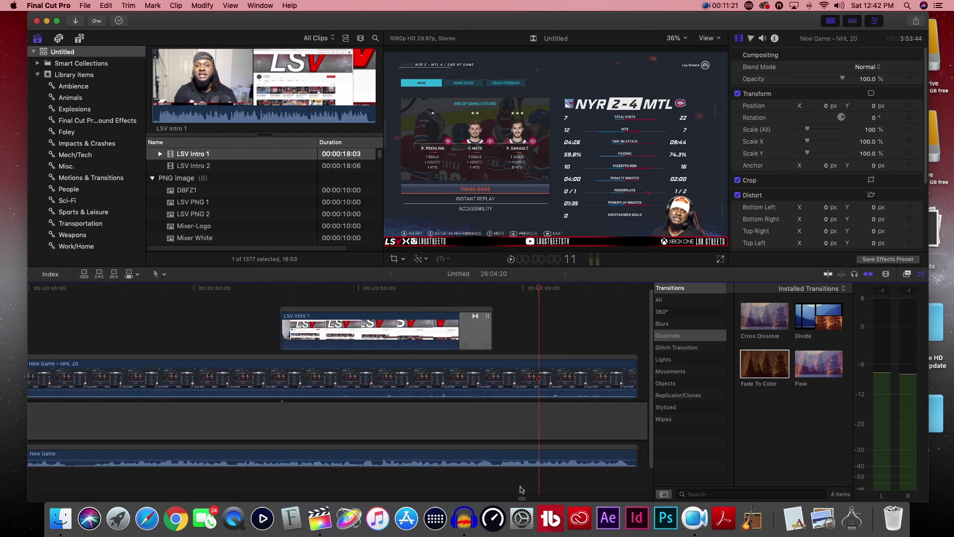
{"action": "scroll", "coordinate": [521, 499], "scroll_direction": "right", "scroll_amount": 5}
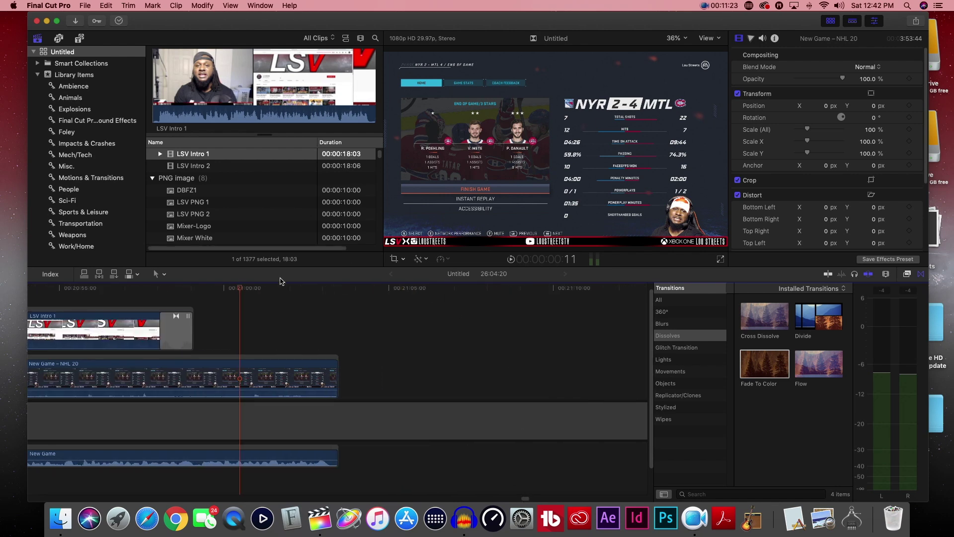
{"action": "key", "text": "space"}
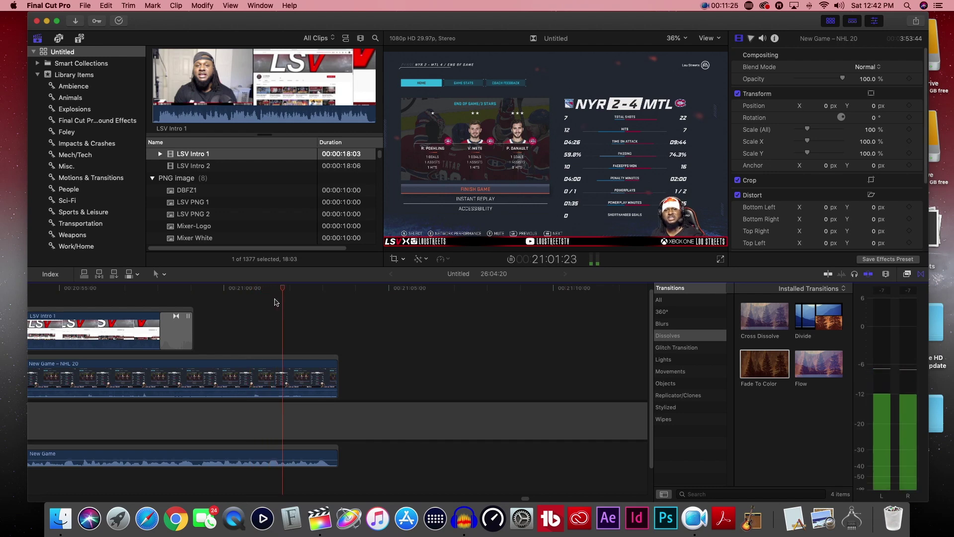
{"action": "key", "text": "space"}
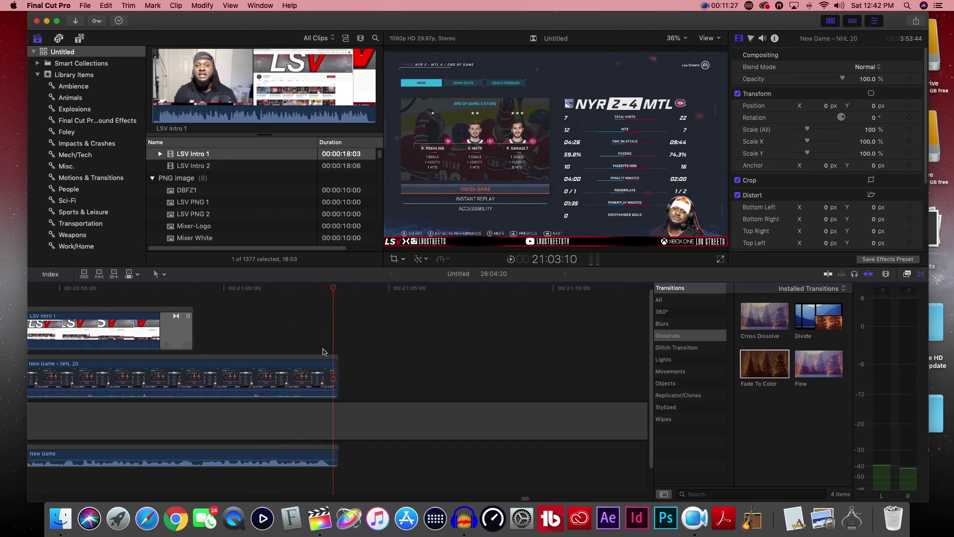
Step: Add a cross dissolve fading out the end of the NHL 20 gameplay video
{"action": "left_click", "coordinate": [106, 6]}
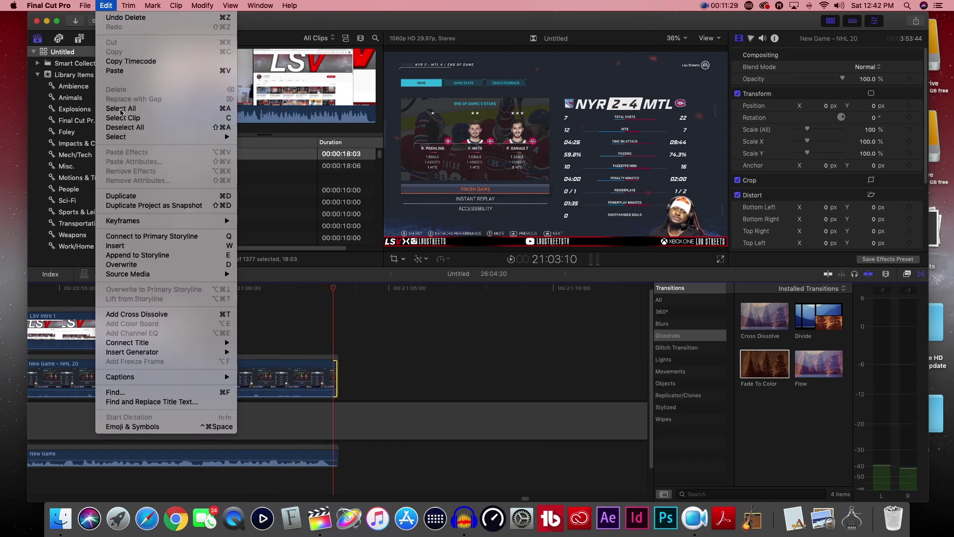
{"action": "left_click", "coordinate": [169, 313]}
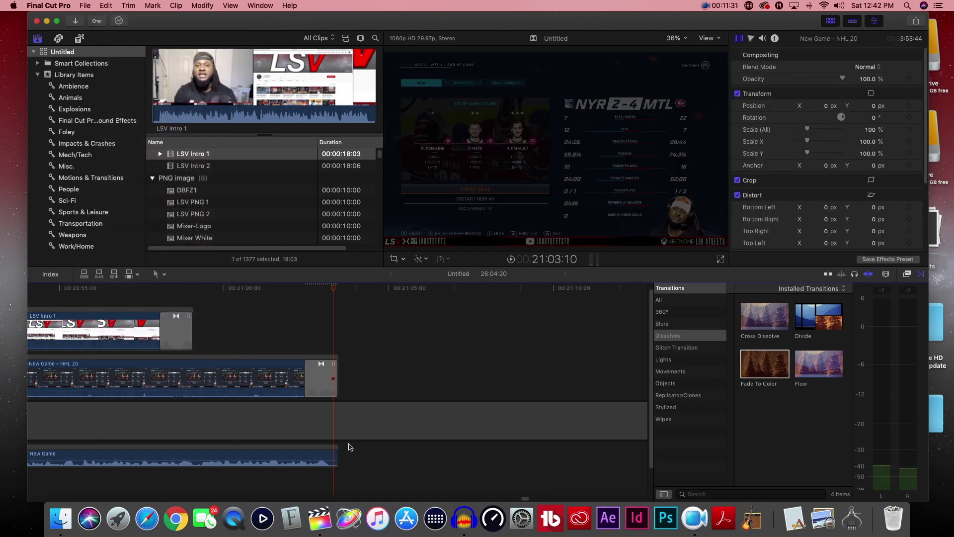
{"action": "left_click", "coordinate": [336, 452]}
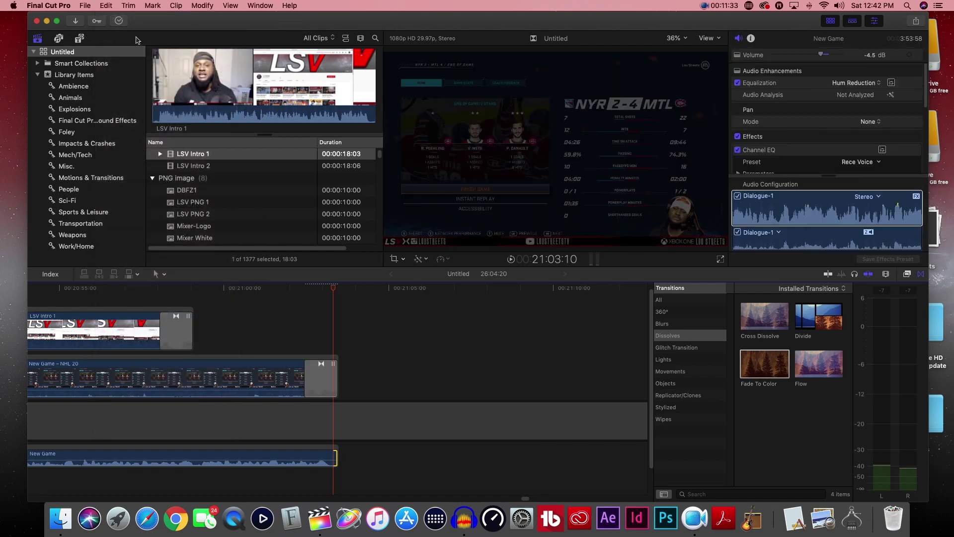
Step: Add a cross dissolve to fade out the New Game audio and hide the Transitions browser
{"action": "left_click", "coordinate": [105, 5]}
{"action": "left_click", "coordinate": [164, 313]}
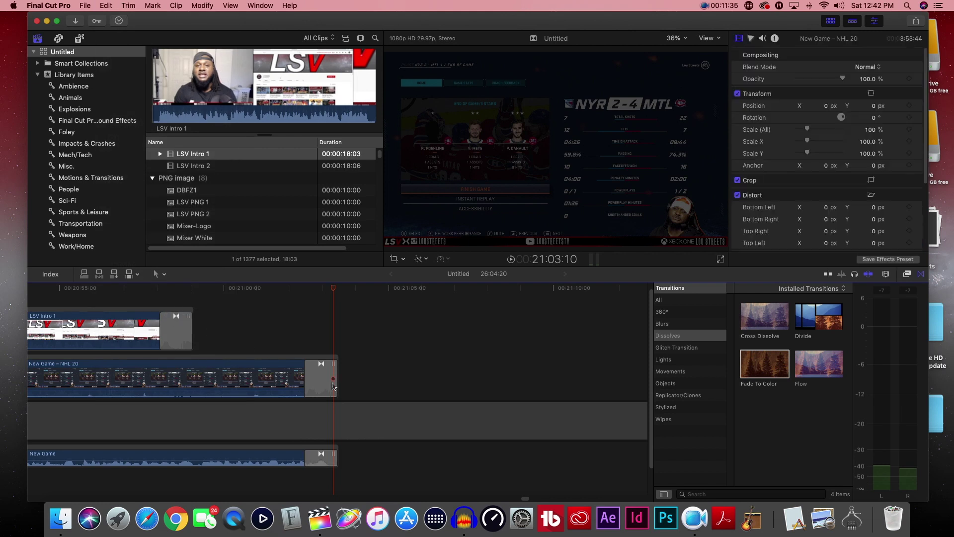
{"action": "left_click", "coordinate": [921, 275]}
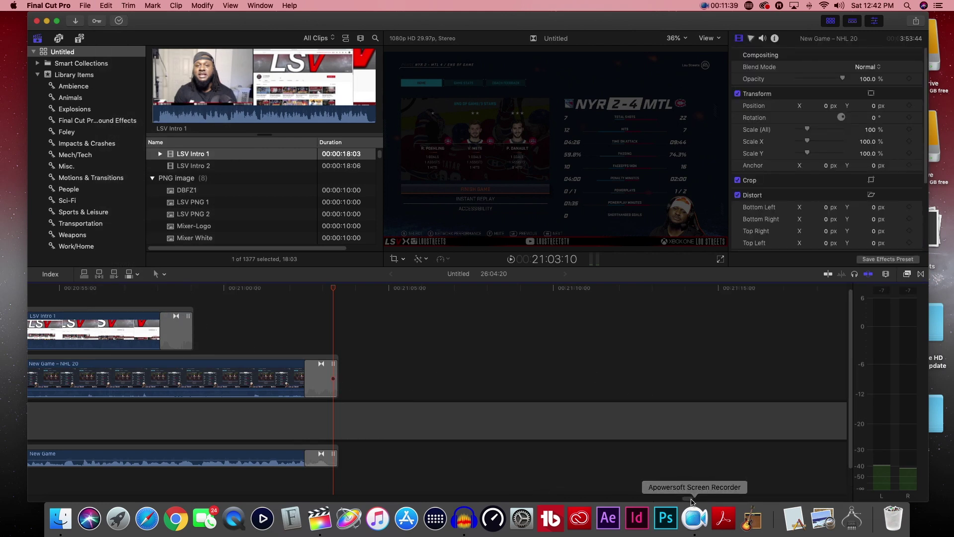
{"action": "scroll", "coordinate": [691, 502], "scroll_direction": "left", "scroll_amount": 2}
{"action": "scroll", "coordinate": [225, 209], "scroll_direction": "down", "scroll_amount": 2}
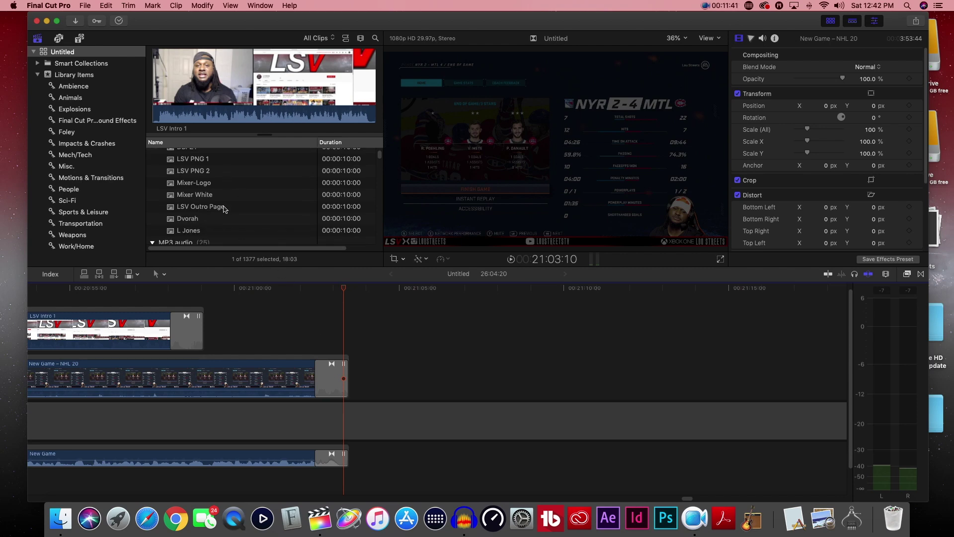
Step: Place LSV Outro Page after the gameplay with dissolves at both ends, trimmed to 8:11
{"action": "left_click", "coordinate": [210, 205]}
{"action": "left_click_drag", "start_coordinate": [212, 207], "coordinate": [387, 378]}
{"action": "left_click", "coordinate": [107, 6]}
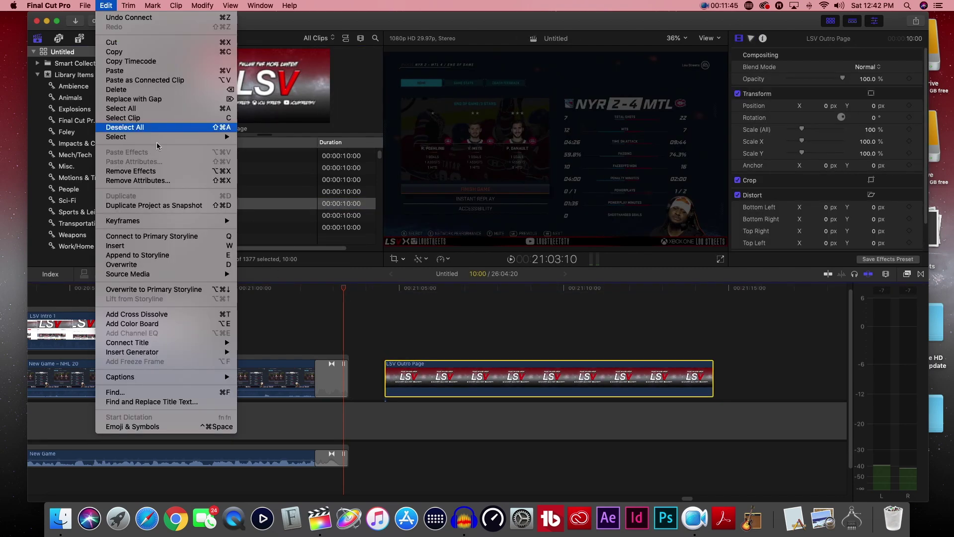
{"action": "left_click", "coordinate": [124, 311]}
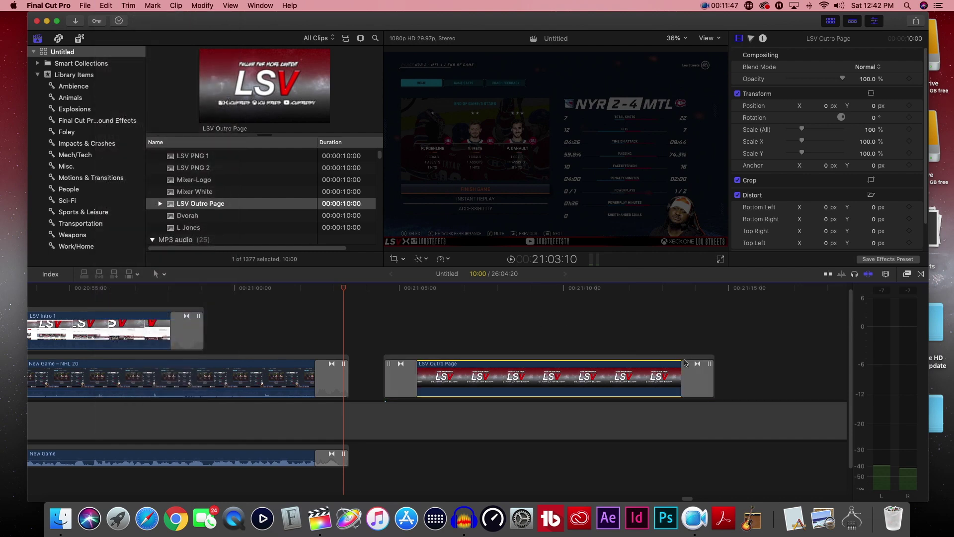
{"action": "left_click_drag", "start_coordinate": [697, 367], "coordinate": [643, 367]}
{"action": "left_click_drag", "start_coordinate": [416, 359], "coordinate": [384, 357]}
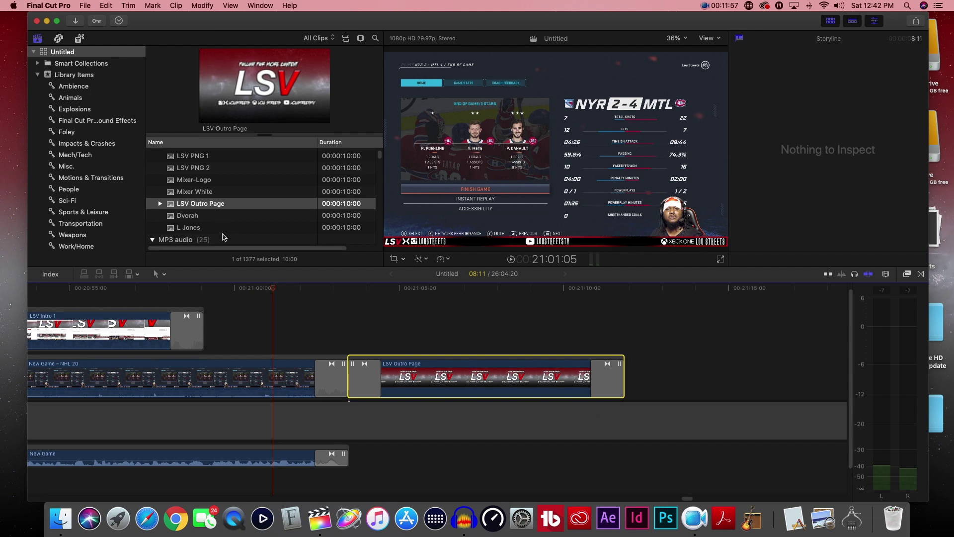
Step: Place the Amsterdam song beneath the LSV Outro Page clip
{"action": "scroll", "coordinate": [214, 223], "scroll_direction": "down", "scroll_amount": 3}
{"action": "scroll", "coordinate": [229, 227], "scroll_direction": "down", "scroll_amount": 2}
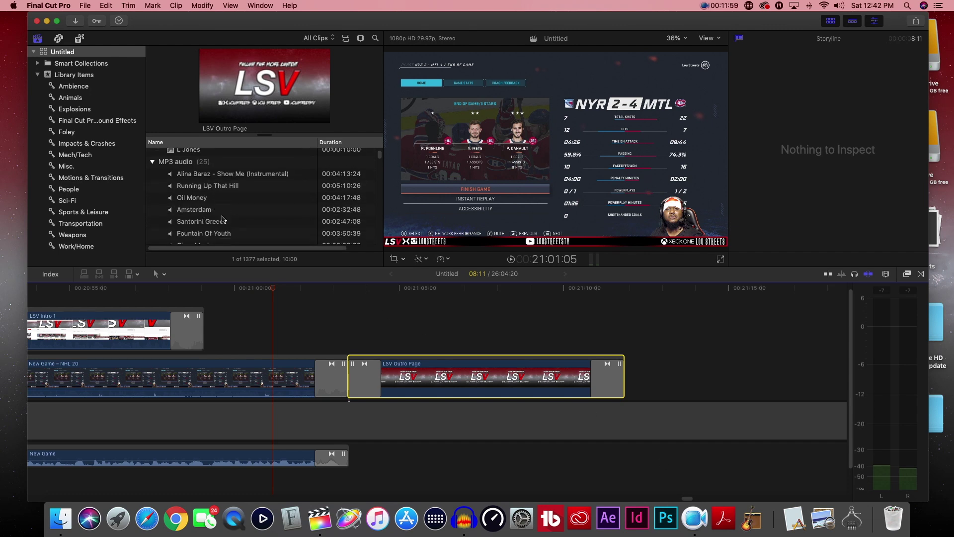
{"action": "left_click_drag", "start_coordinate": [182, 197], "coordinate": [365, 453]}
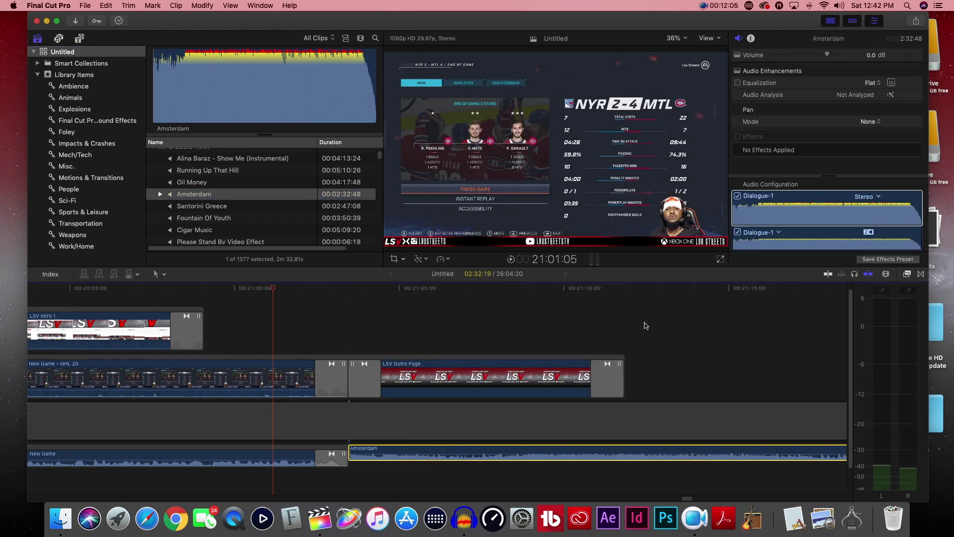
Step: Blade Amsterdam at the outro's end, delete the excess, and trim it to 8:22
{"action": "left_click", "coordinate": [660, 288]}
{"action": "left_click", "coordinate": [128, 5]}
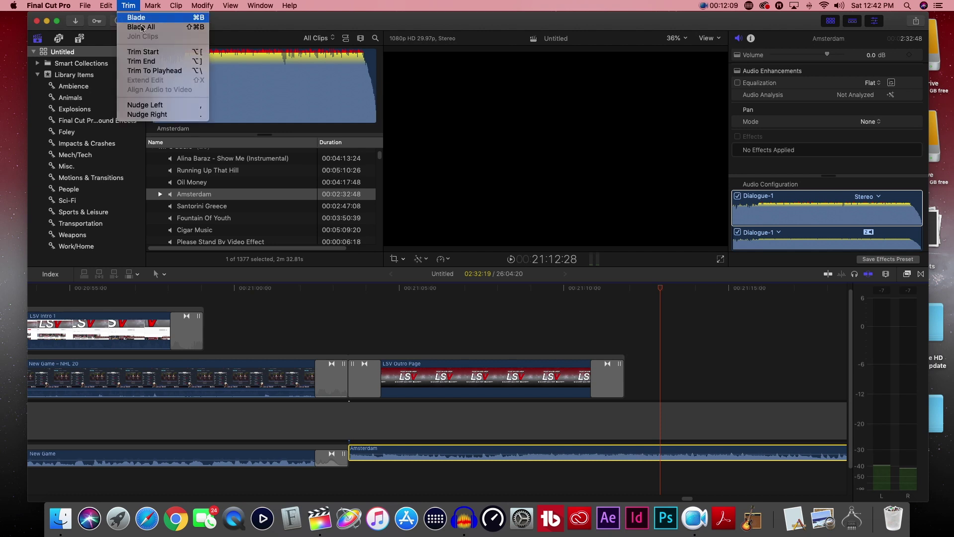
{"action": "left_click", "coordinate": [135, 19]}
{"action": "left_click", "coordinate": [716, 455]}
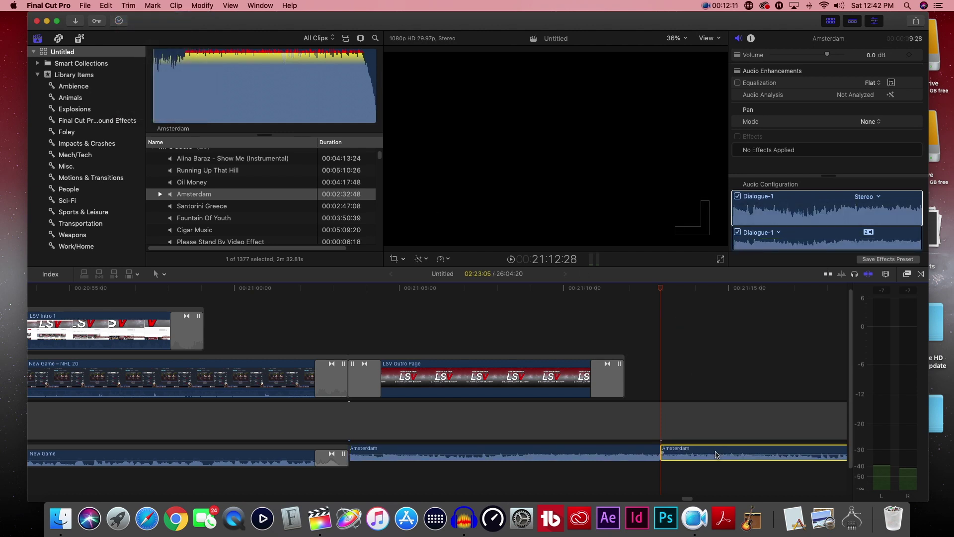
{"action": "key", "text": "Delete"}
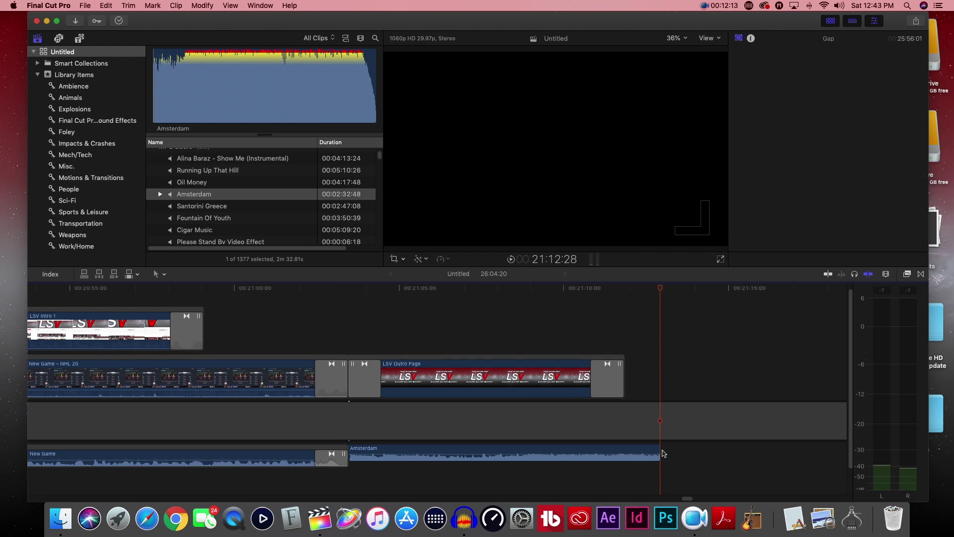
{"action": "left_click_drag", "start_coordinate": [659, 448], "coordinate": [621, 456]}
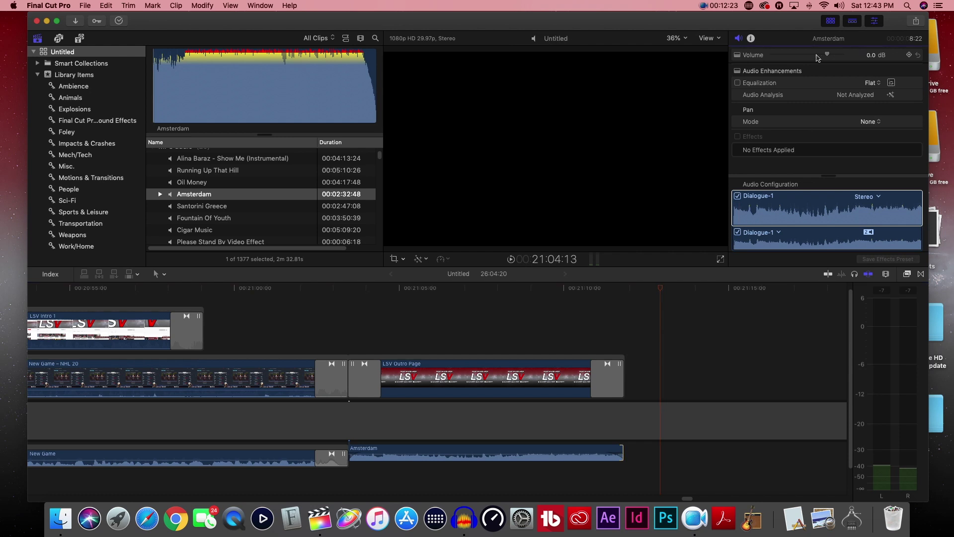
Step: Lower the Amsterdam music volume, shift it slightly earlier, and extend its end
{"action": "left_click_drag", "start_coordinate": [826, 56], "coordinate": [821, 58]}
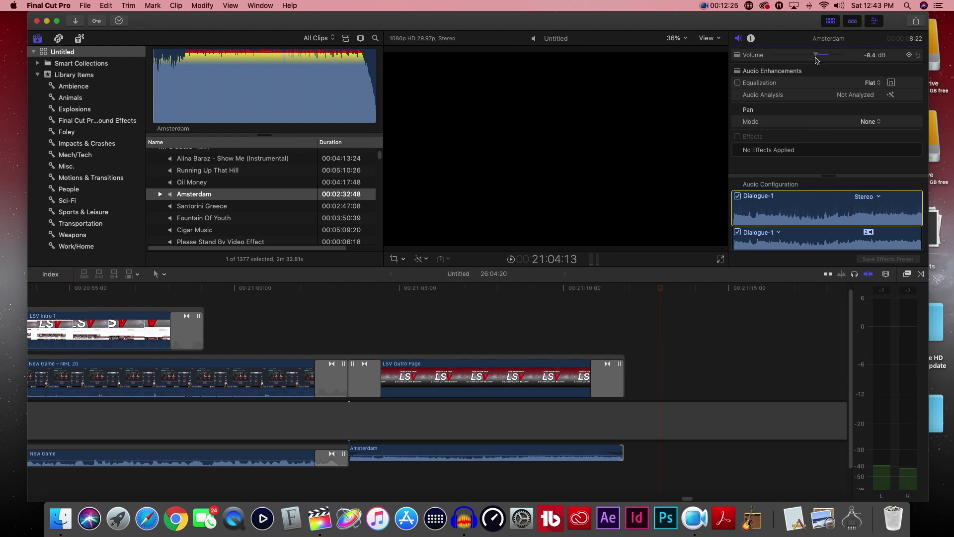
{"action": "left_click_drag", "start_coordinate": [510, 455], "coordinate": [511, 455]}
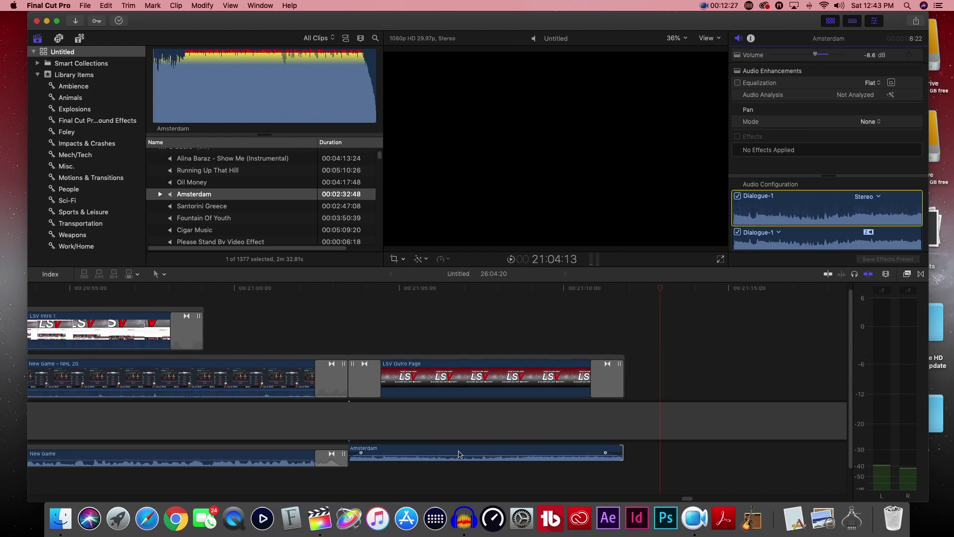
{"action": "scroll", "coordinate": [433, 465], "scroll_direction": "down", "scroll_amount": 1}
{"action": "left_click_drag", "start_coordinate": [425, 446], "coordinate": [408, 477]}
{"action": "key", "text": "super+equal"}
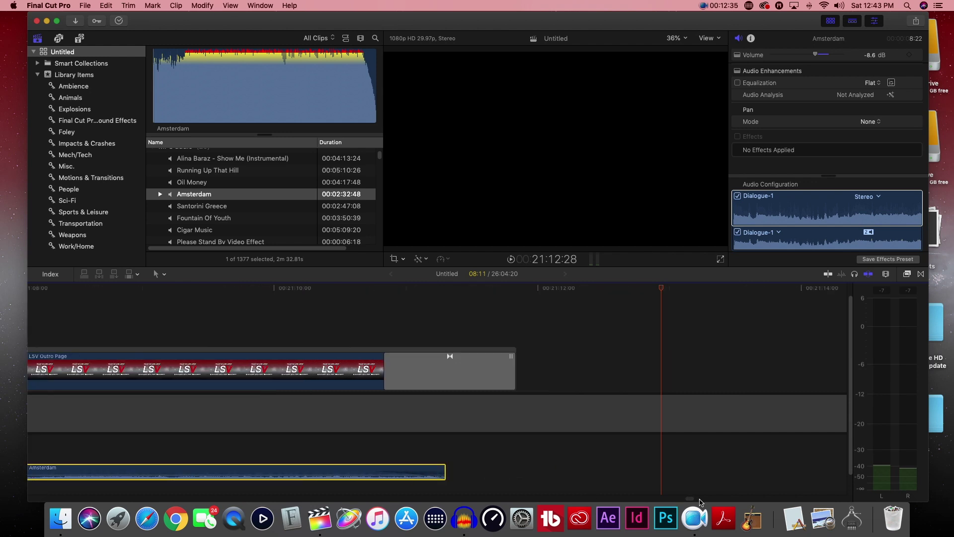
{"action": "scroll", "coordinate": [689, 502], "scroll_direction": "left", "scroll_amount": 10}
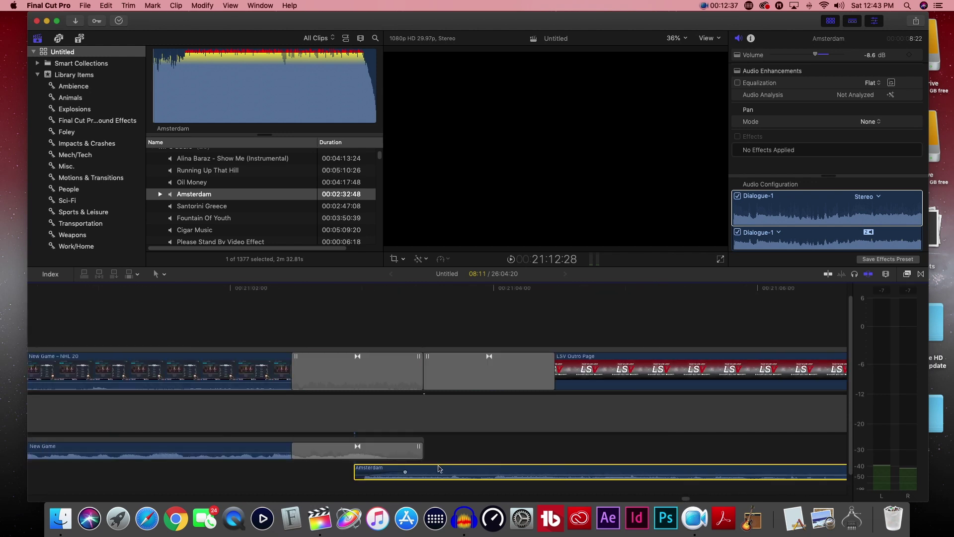
{"action": "left_click_drag", "start_coordinate": [435, 474], "coordinate": [438, 476]}
{"action": "scroll", "coordinate": [689, 501], "scroll_direction": "right", "scroll_amount": 10}
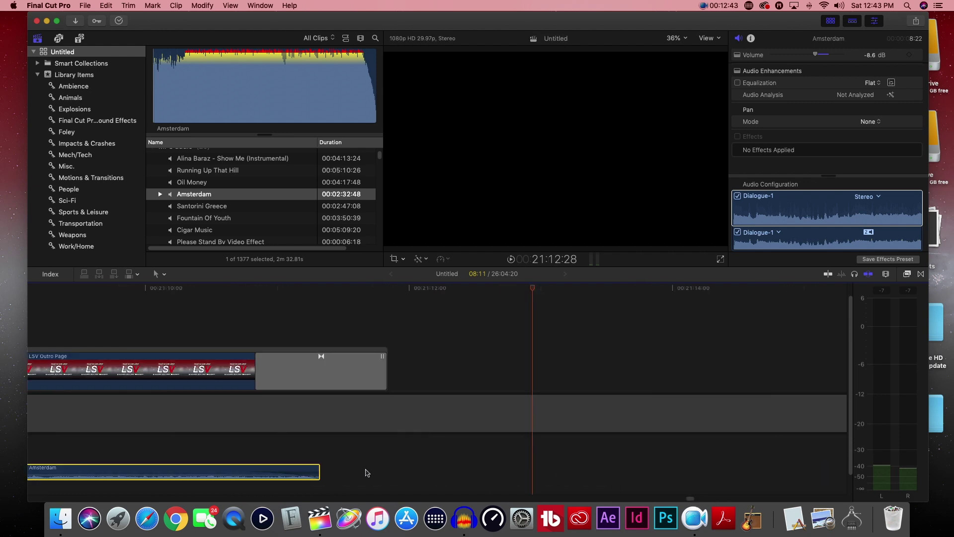
{"action": "left_click_drag", "start_coordinate": [317, 469], "coordinate": [386, 469]}
Step: Cut the trailing gap so the project ends with the outro at 21:11:25
{"action": "left_click", "coordinate": [445, 409]}
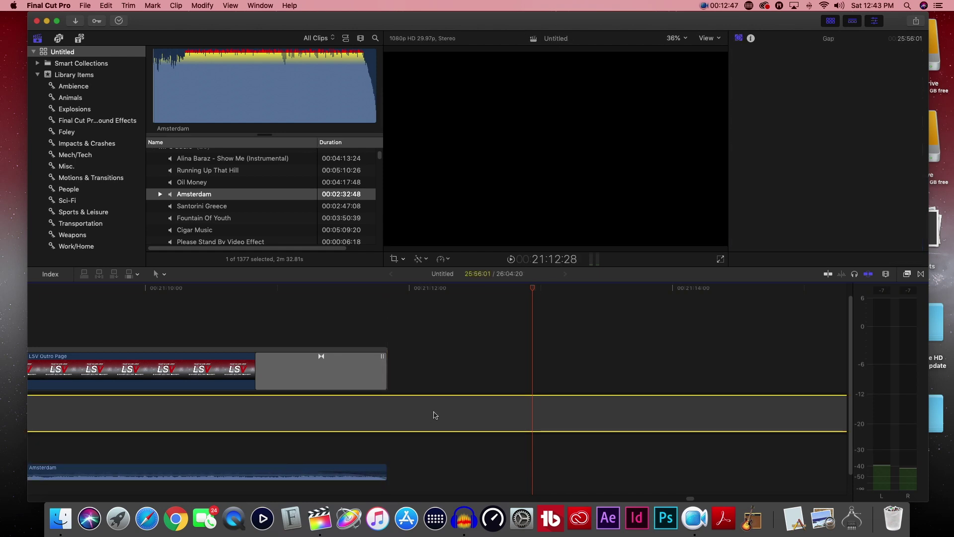
{"action": "left_click", "coordinate": [415, 301]}
{"action": "left_click", "coordinate": [128, 6]}
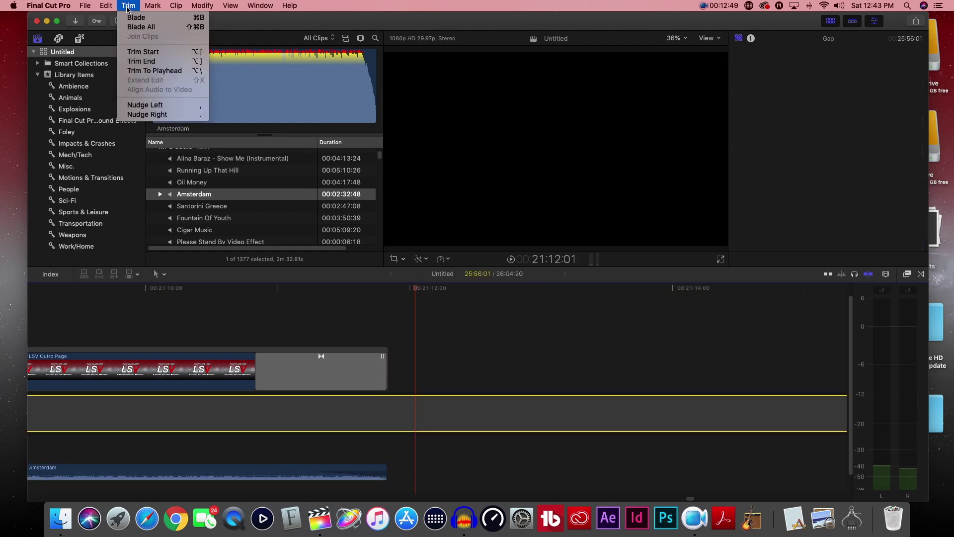
{"action": "left_click", "coordinate": [144, 17]}
{"action": "key", "text": "Delete"}
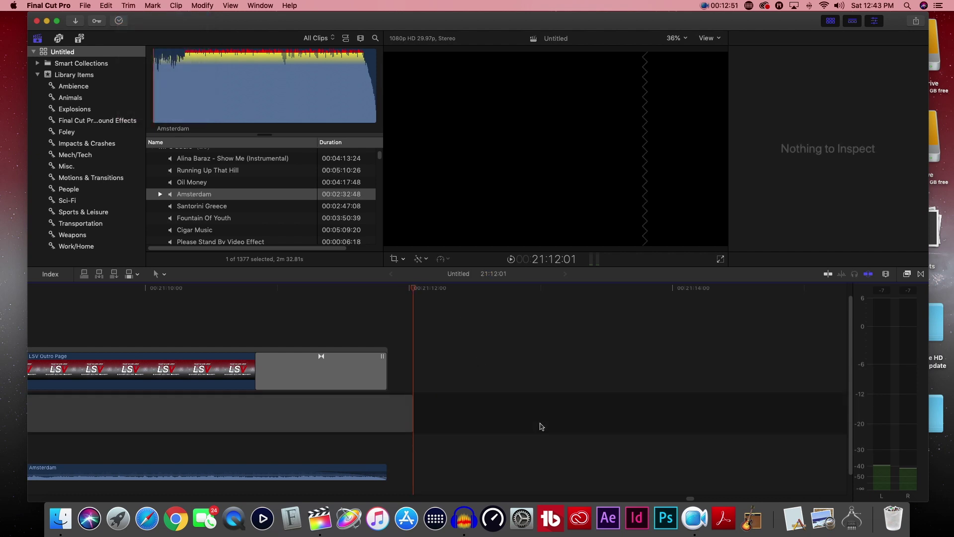
{"action": "left_click_drag", "start_coordinate": [412, 410], "coordinate": [386, 410]}
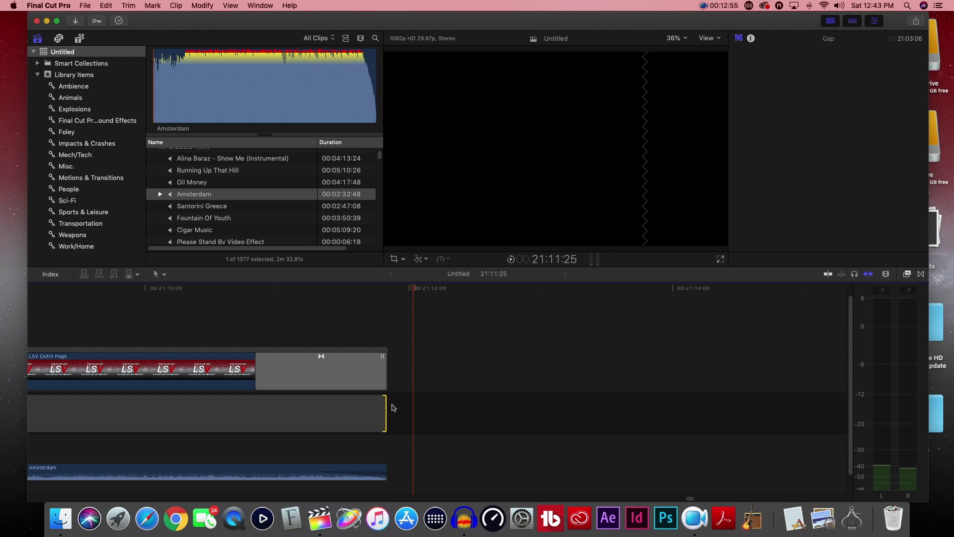
{"action": "key", "text": "super+minus"}
{"action": "key", "text": "super+minus"}
{"action": "key", "text": "super+minus"}
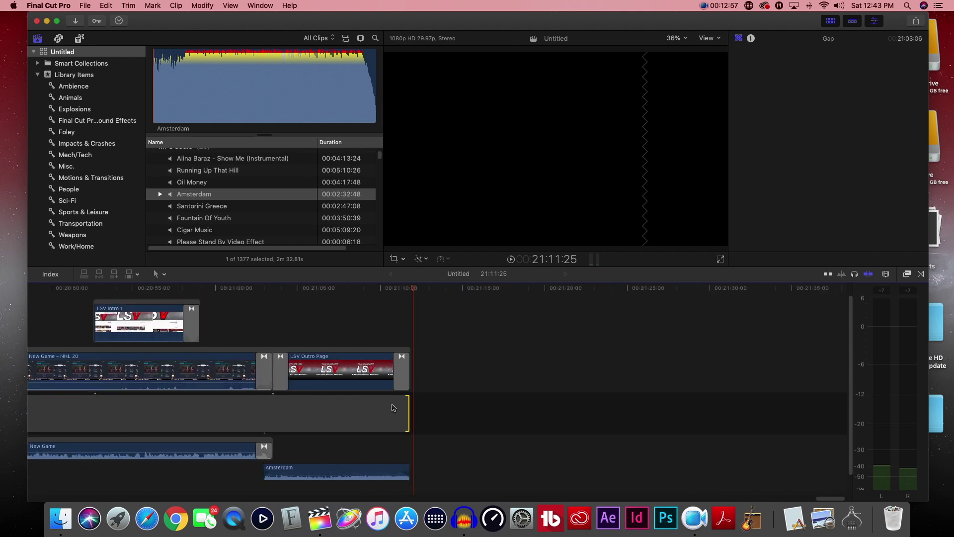
{"action": "scroll", "coordinate": [834, 480], "scroll_direction": "left", "scroll_amount": 10}
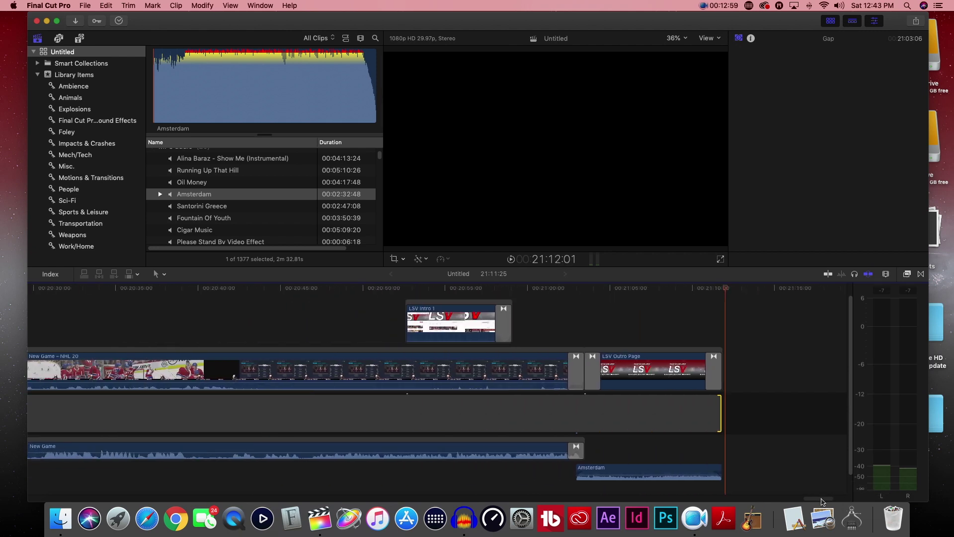
Step: Play the gameplay's ending into the LSV outro
{"action": "left_click", "coordinate": [314, 289]}
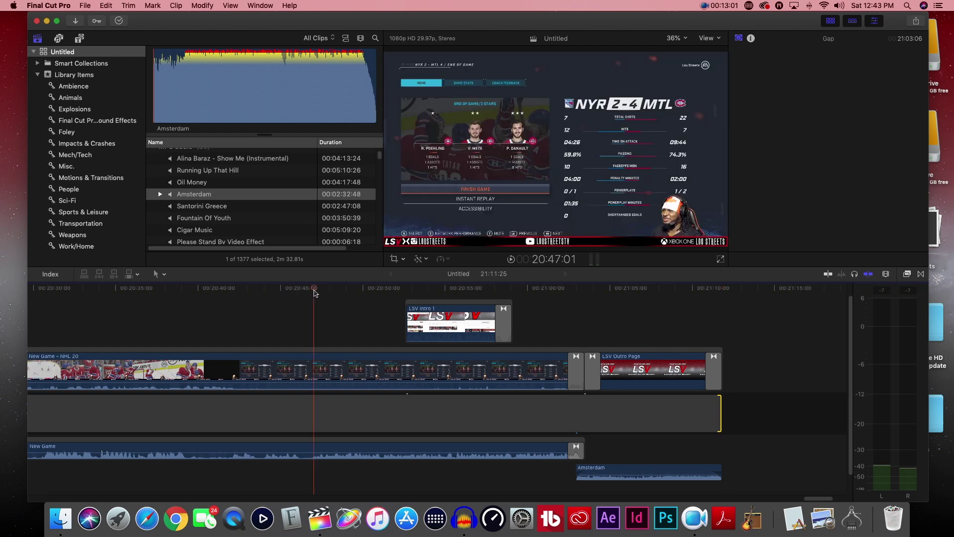
{"action": "left_click_drag", "start_coordinate": [314, 293], "coordinate": [311, 294]}
{"action": "key", "text": "space"}
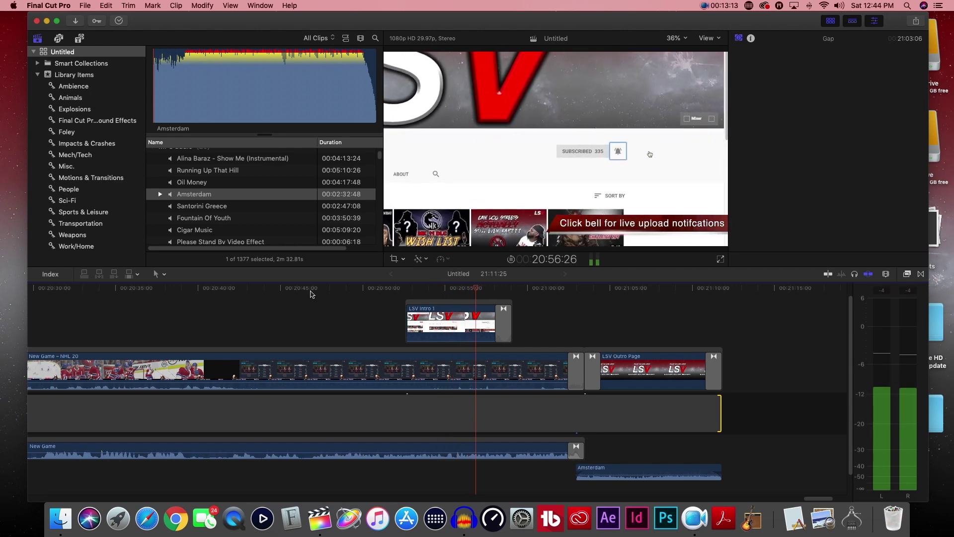
Step: Set Amsterdam to -11.5 dB, place it right after New Game audio, and trim it to the outro's end
{"action": "left_click", "coordinate": [641, 470]}
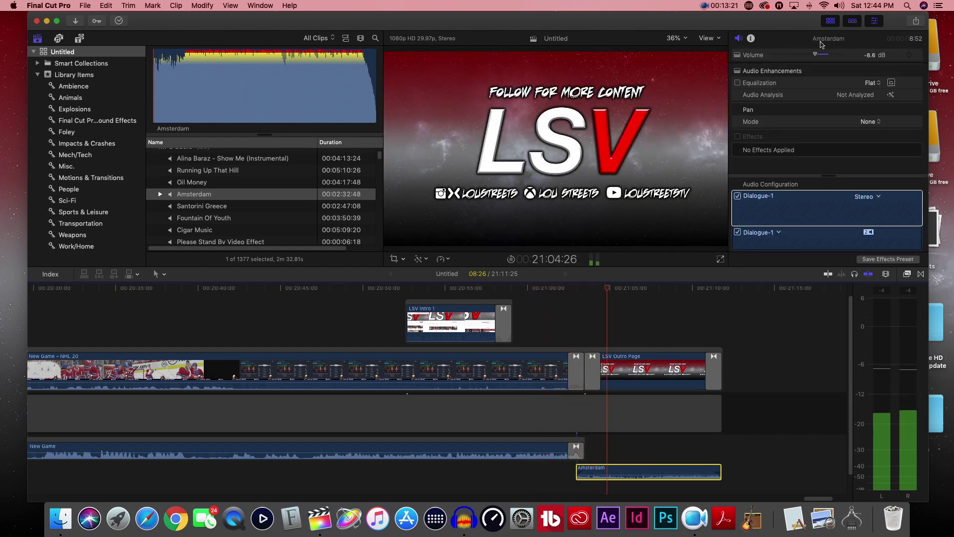
{"action": "left_click_drag", "start_coordinate": [815, 55], "coordinate": [817, 58]}
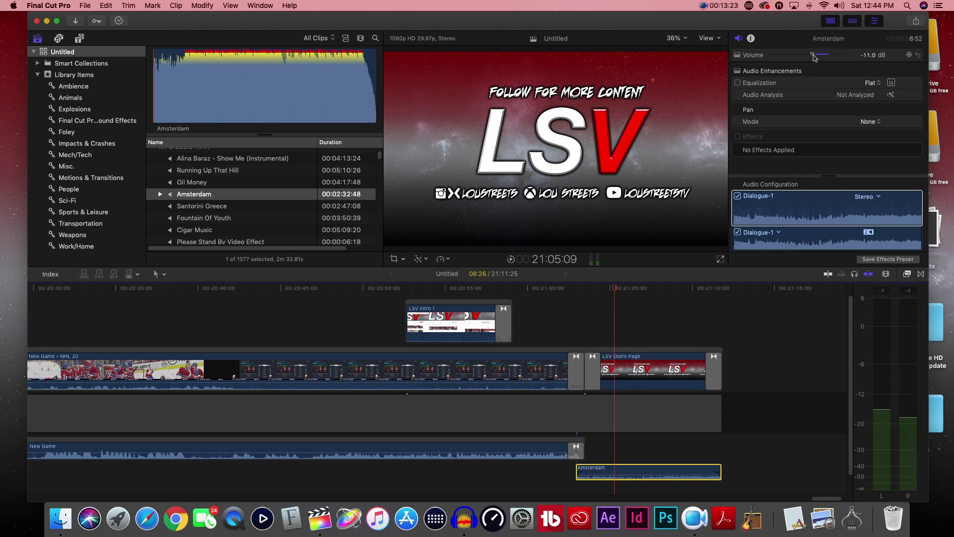
{"action": "key", "text": "space"}
{"action": "left_click_drag", "start_coordinate": [616, 471], "coordinate": [633, 443]}
{"action": "left_click_drag", "start_coordinate": [845, 440], "coordinate": [828, 441]}
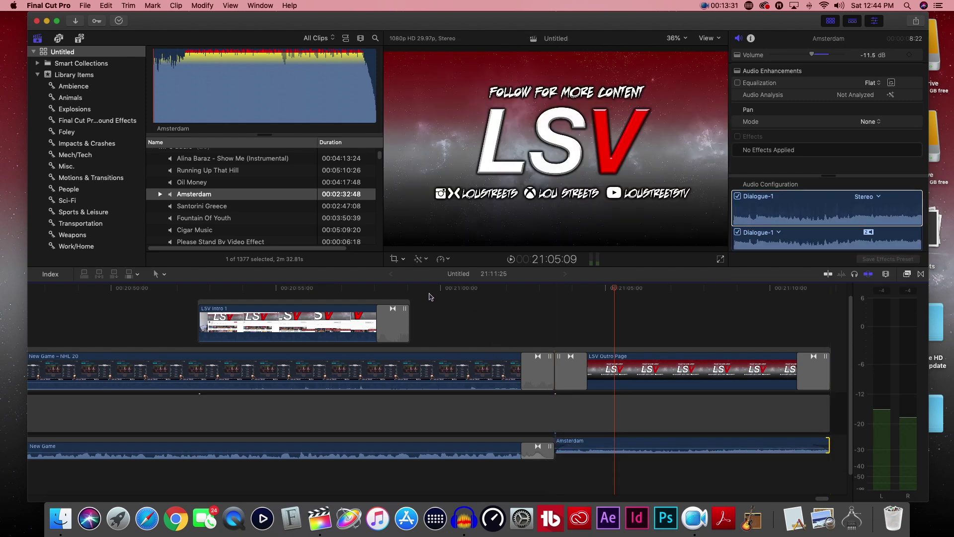
{"action": "left_click", "coordinate": [181, 290]}
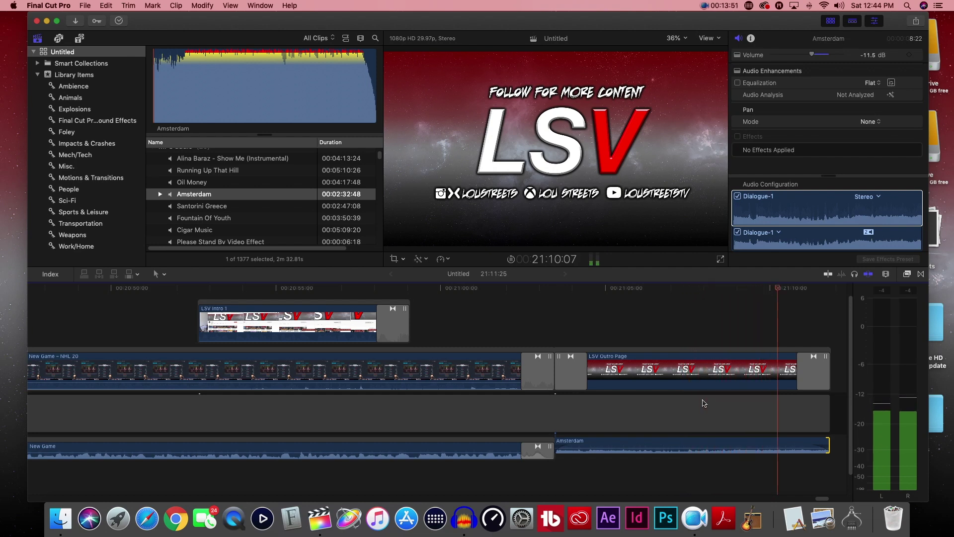
{"action": "key", "text": "space"}
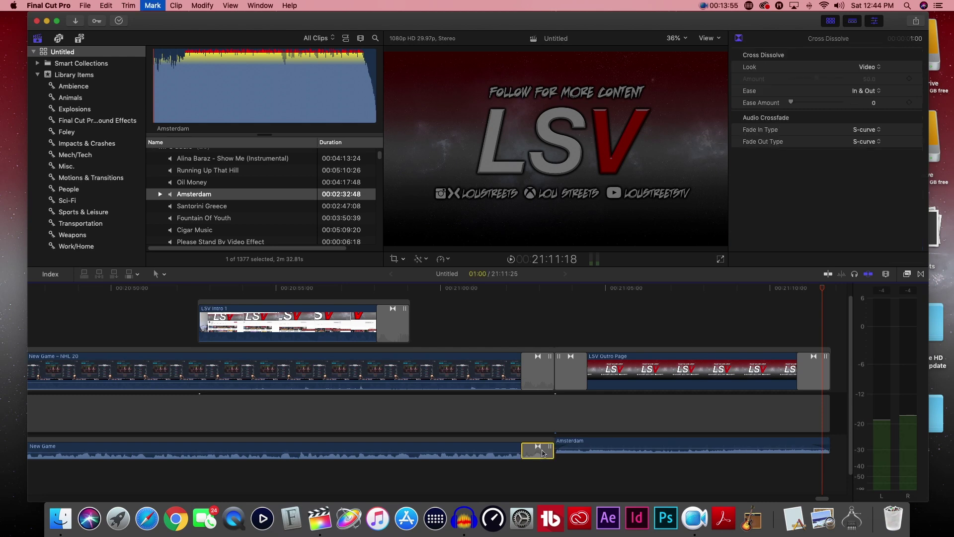
{"action": "key", "text": "Delete"}
{"action": "left_click", "coordinate": [598, 323]}
{"action": "key", "text": "cmd+minus"}
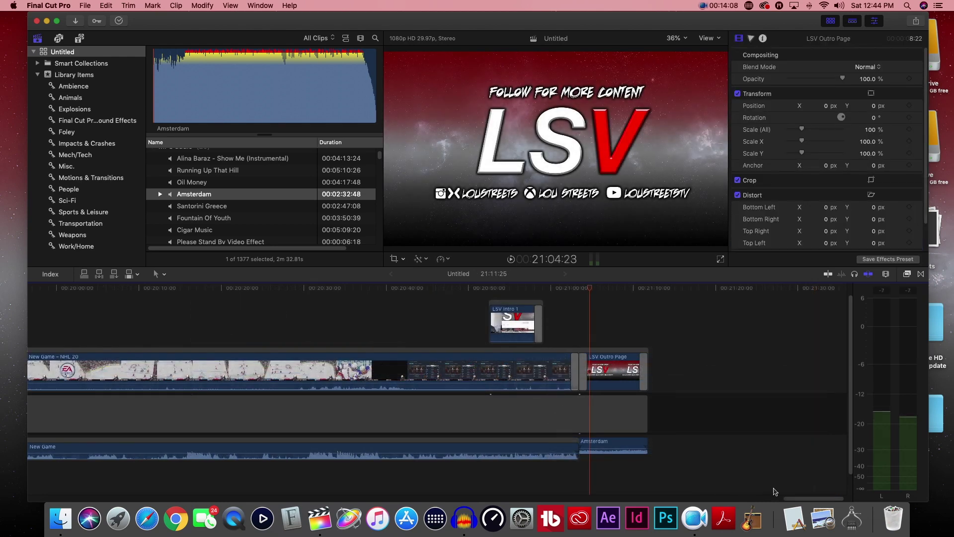
Step: Scrub the gameplay to find the goal play and set the teaser's start point
{"action": "left_click_drag", "start_coordinate": [798, 499], "coordinate": [17, 474]}
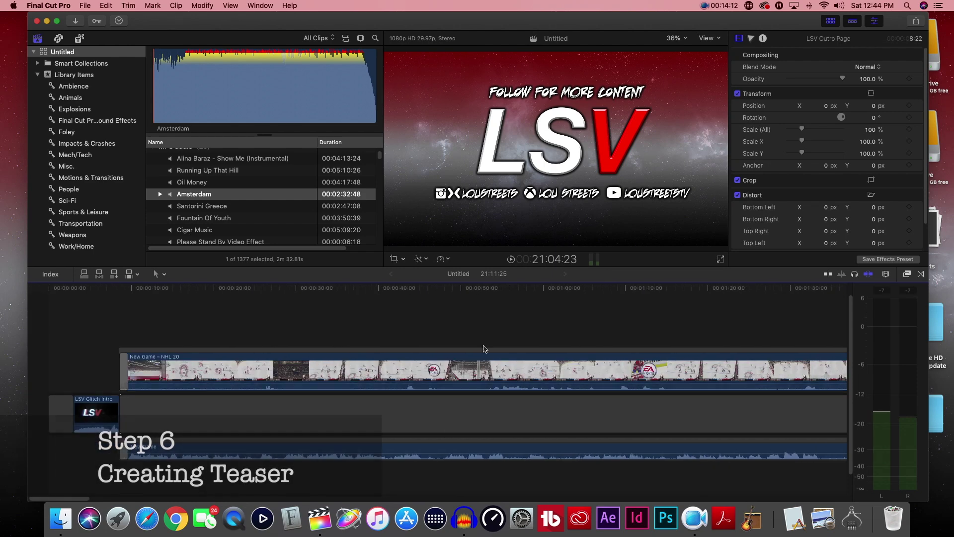
{"action": "left_click_drag", "start_coordinate": [290, 291], "coordinate": [422, 294]}
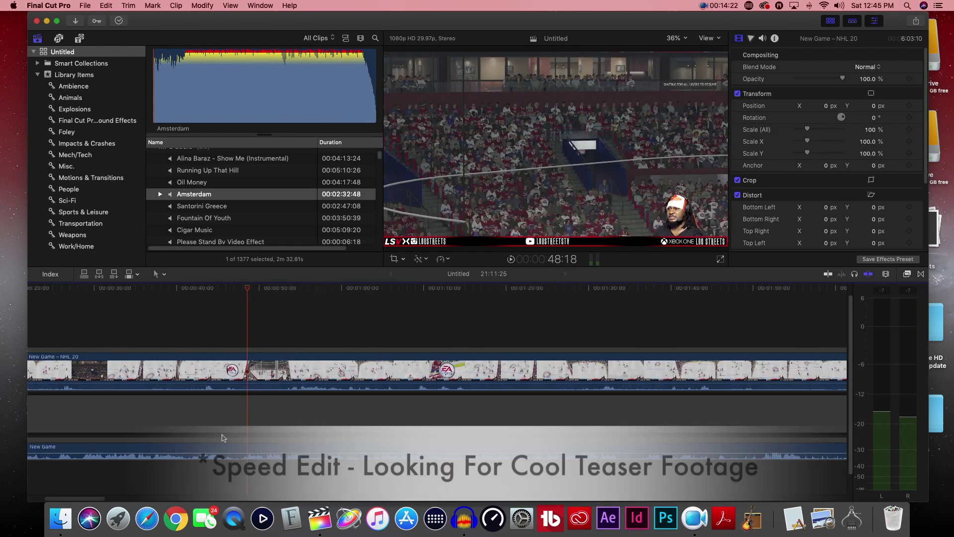
{"action": "left_click_drag", "start_coordinate": [248, 292], "coordinate": [318, 291]}
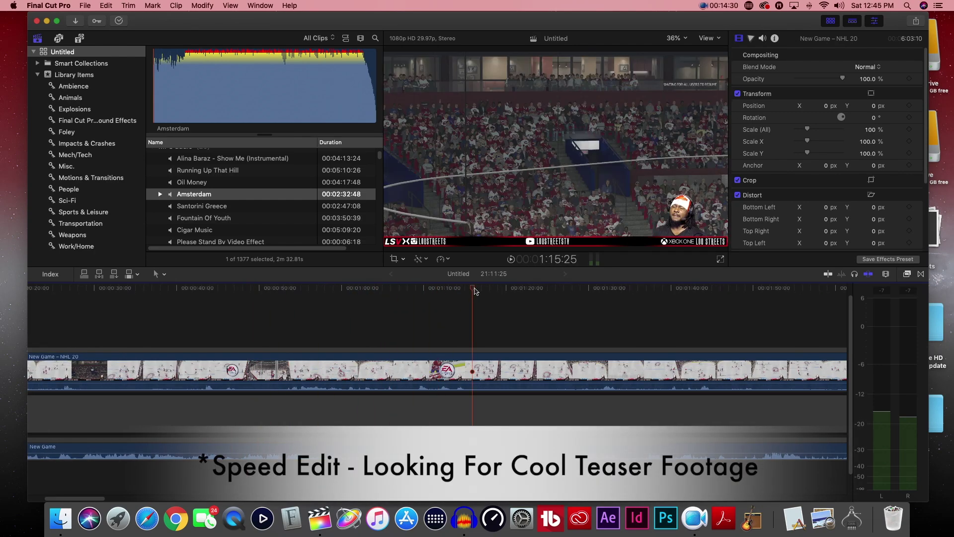
{"action": "key", "text": "super+minus"}
{"action": "scroll", "coordinate": [644, 295], "scroll_direction": "right", "scroll_amount": 10}
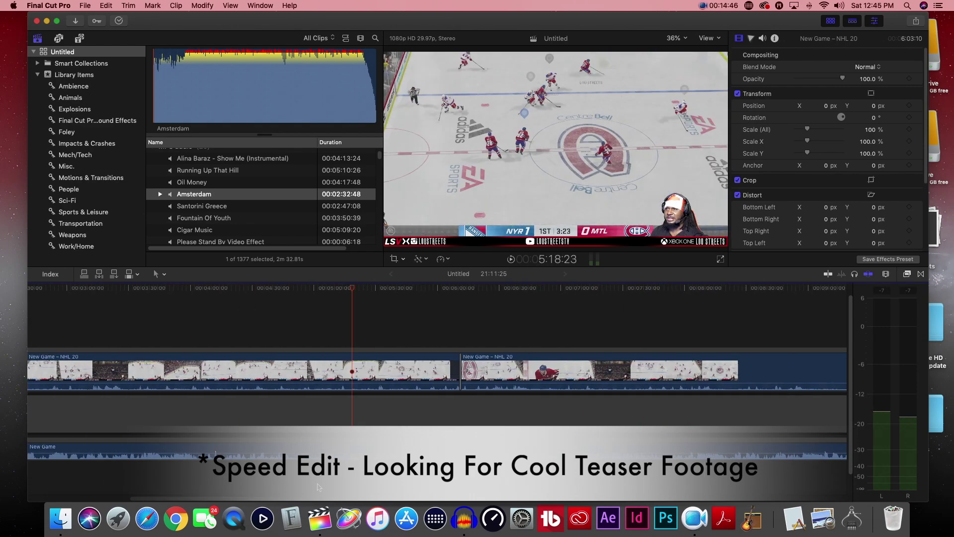
{"action": "left_click", "coordinate": [338, 298]}
{"action": "left_click_drag", "start_coordinate": [334, 299], "coordinate": [332, 301]}
{"action": "key", "text": "space"}
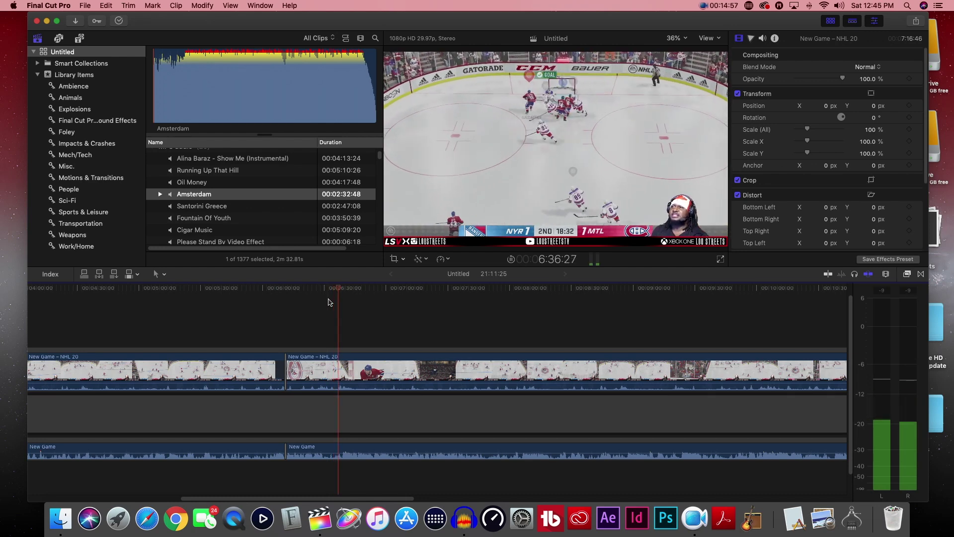
{"action": "key", "text": "space"}
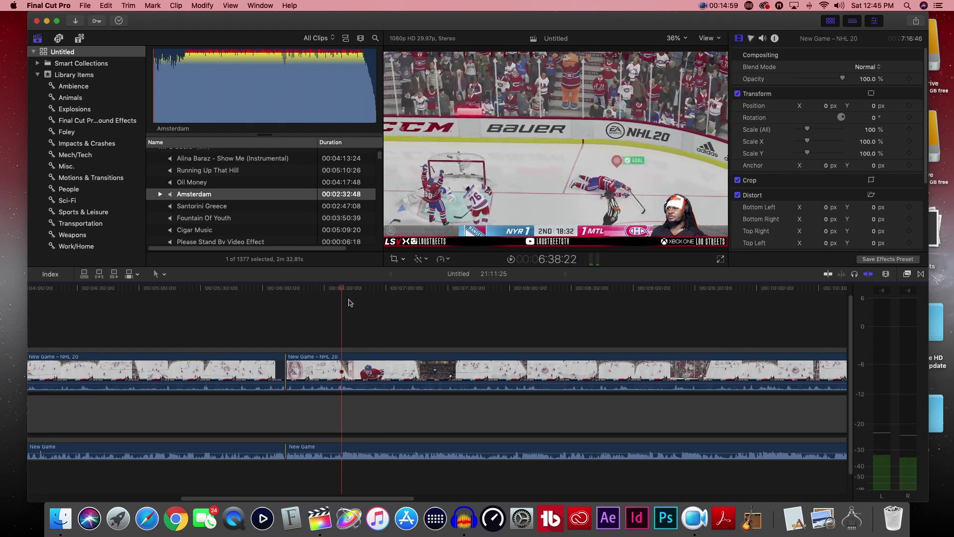
{"action": "key", "text": "super+equal"}
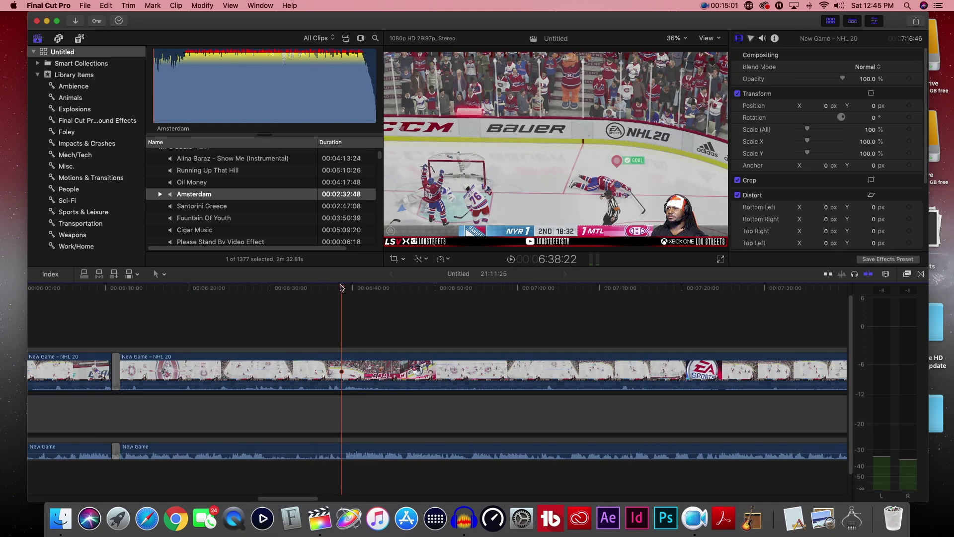
{"action": "left_click_drag", "start_coordinate": [339, 292], "coordinate": [323, 296]}
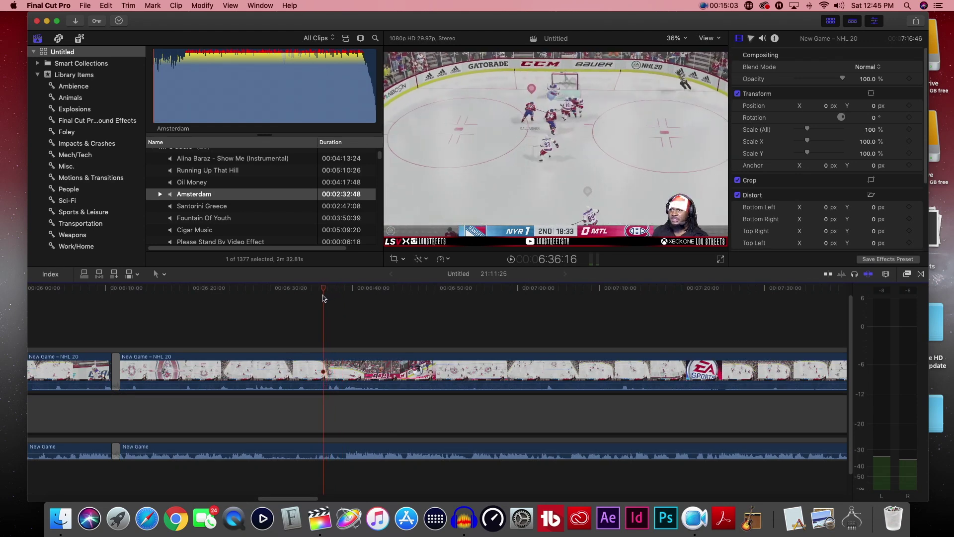
{"action": "left_click_drag", "start_coordinate": [311, 299], "coordinate": [308, 300]}
Step: Blade the gameplay video and New Game audio at both ends of the goal excerpt
{"action": "left_click", "coordinate": [309, 354]}
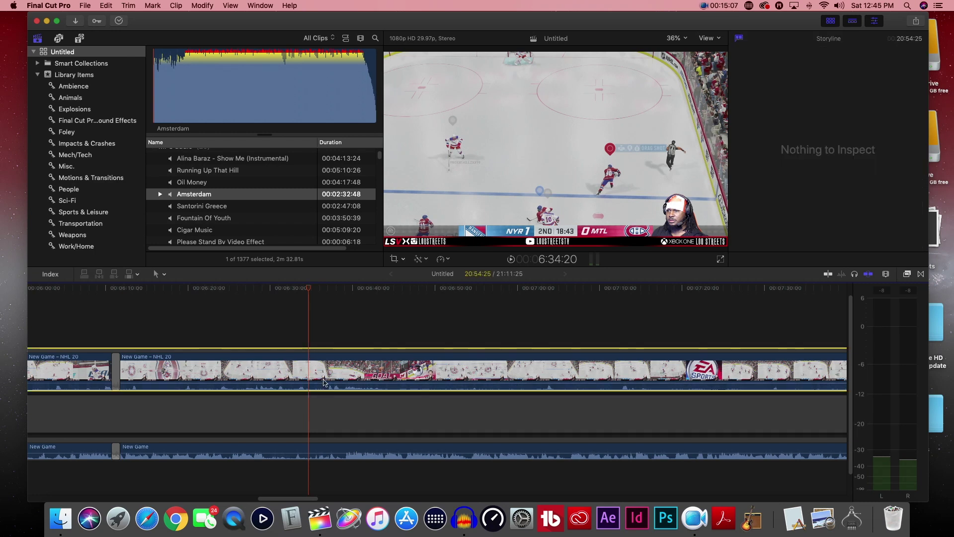
{"action": "left_click", "coordinate": [309, 442], "text": "super"}
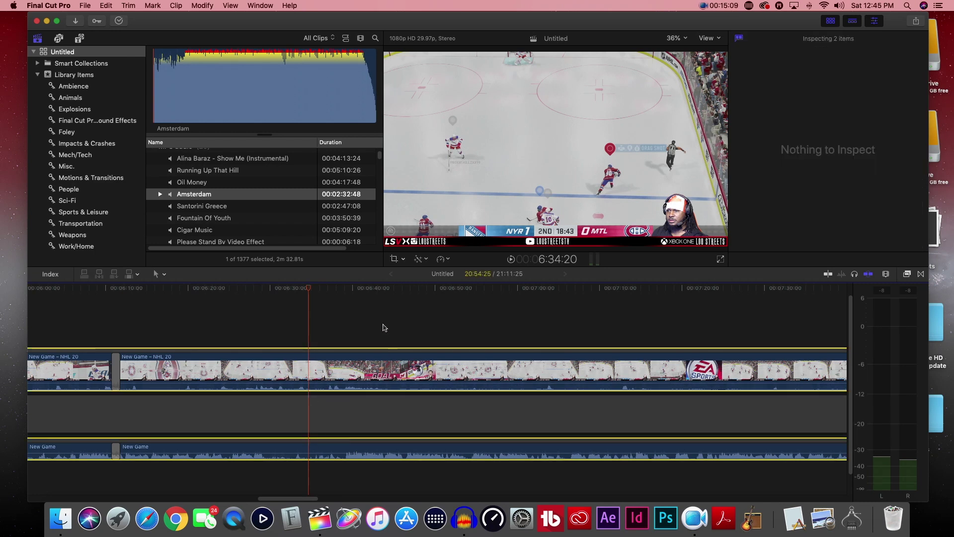
{"action": "left_click", "coordinate": [128, 5]}
{"action": "left_click", "coordinate": [140, 27]}
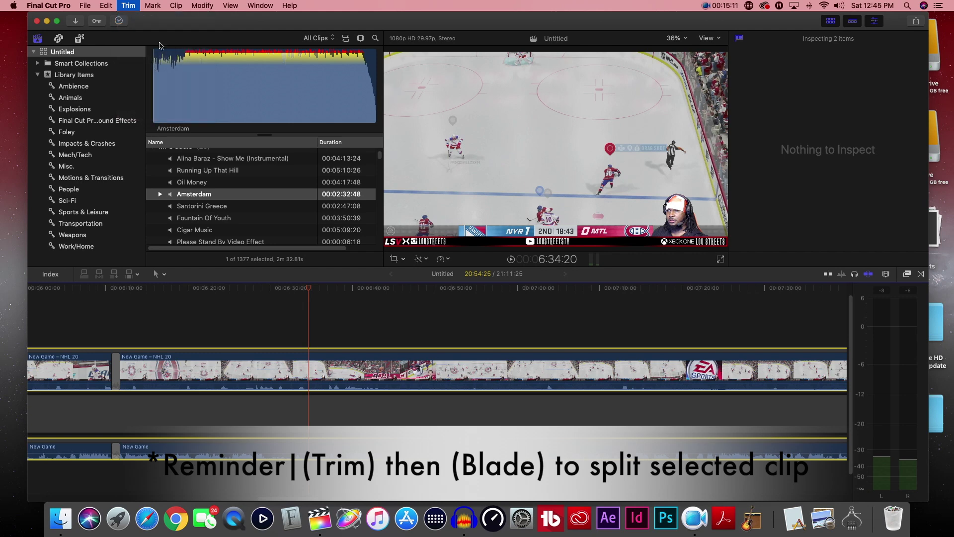
{"action": "left_click", "coordinate": [394, 289]}
{"action": "left_click_drag", "start_coordinate": [394, 292], "coordinate": [341, 297]}
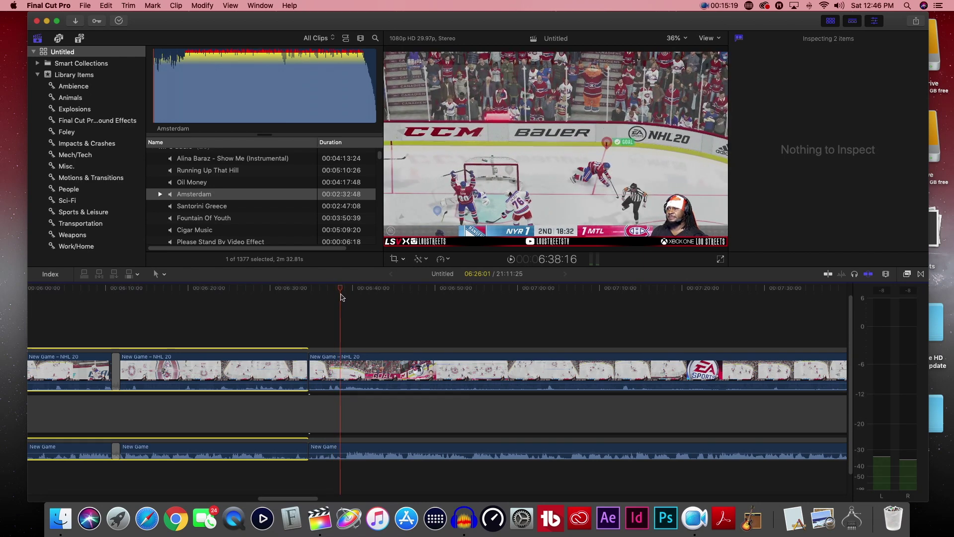
{"action": "left_click", "coordinate": [344, 366]}
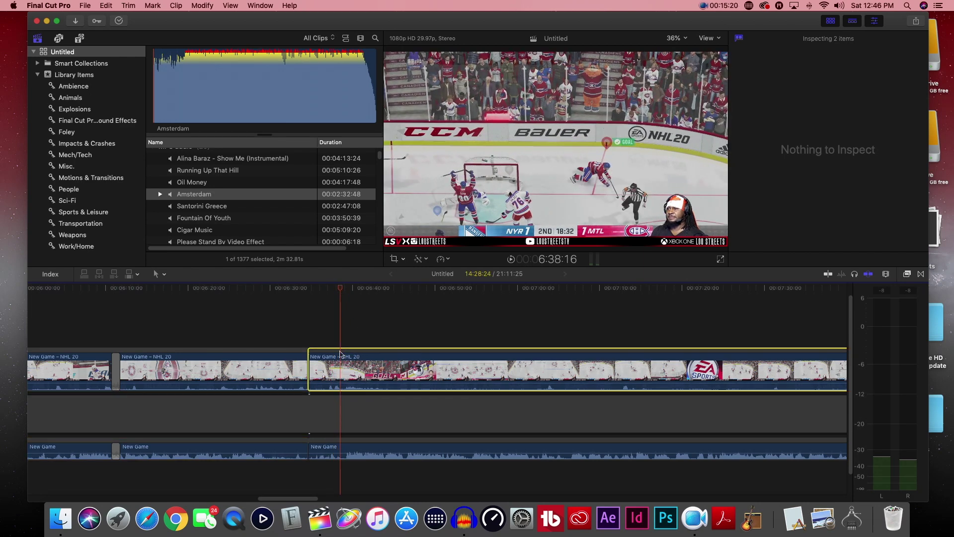
{"action": "left_click", "coordinate": [342, 441], "text": "super"}
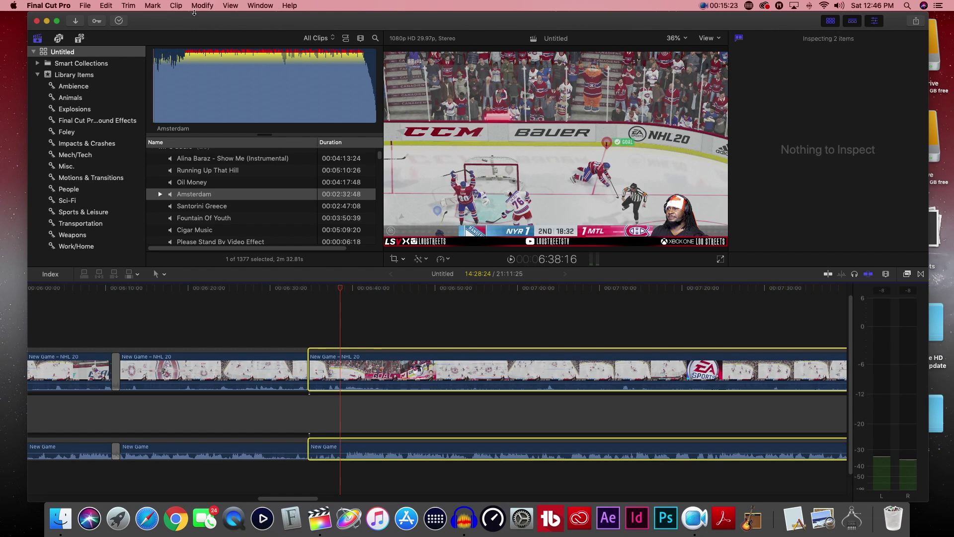
{"action": "left_click", "coordinate": [130, 6]}
{"action": "left_click", "coordinate": [134, 17]}
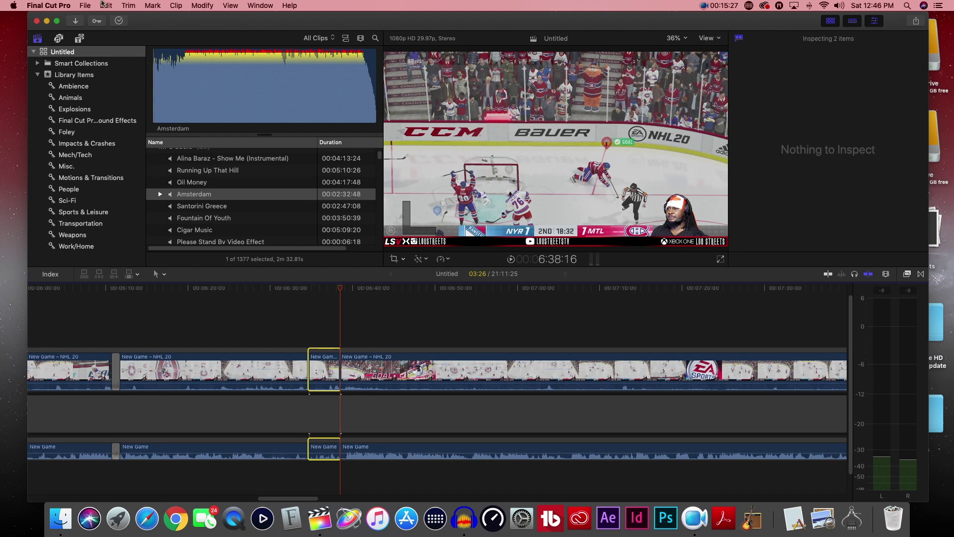
Step: Copy the 3:26 goal-play excerpt, then undo the extra blade splits
{"action": "left_click", "coordinate": [105, 5]}
{"action": "left_click", "coordinate": [129, 53]}
{"action": "left_click", "coordinate": [107, 6]}
{"action": "left_click", "coordinate": [120, 18]}
{"action": "left_click", "coordinate": [106, 5]}
{"action": "left_click", "coordinate": [119, 18]}
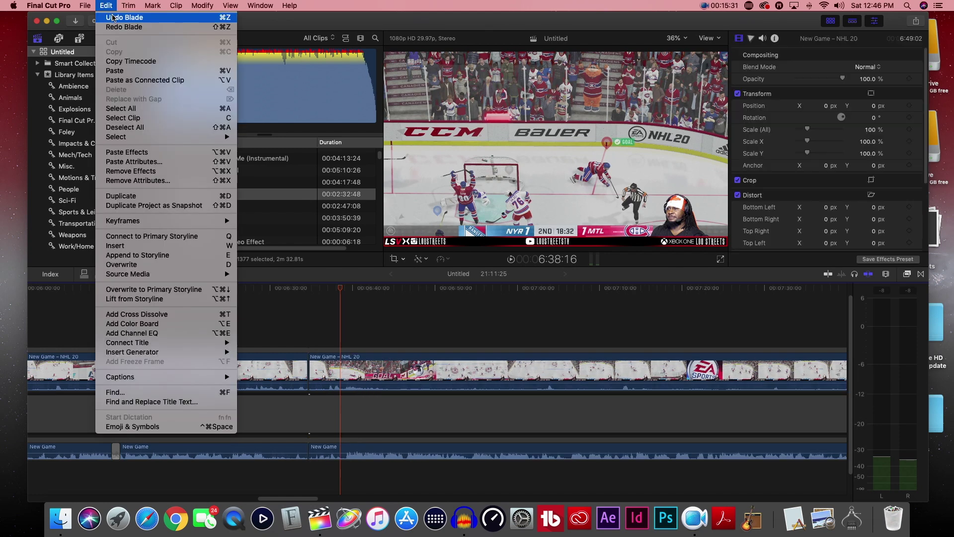
Step: Lengthen the empty gap before the LSV Glitch Intro at the timeline start
{"action": "left_click_drag", "start_coordinate": [290, 498], "coordinate": [5, 485]}
{"action": "key", "text": "super+equal"}
{"action": "key", "text": "super+equal"}
{"action": "key", "text": "super+equal"}
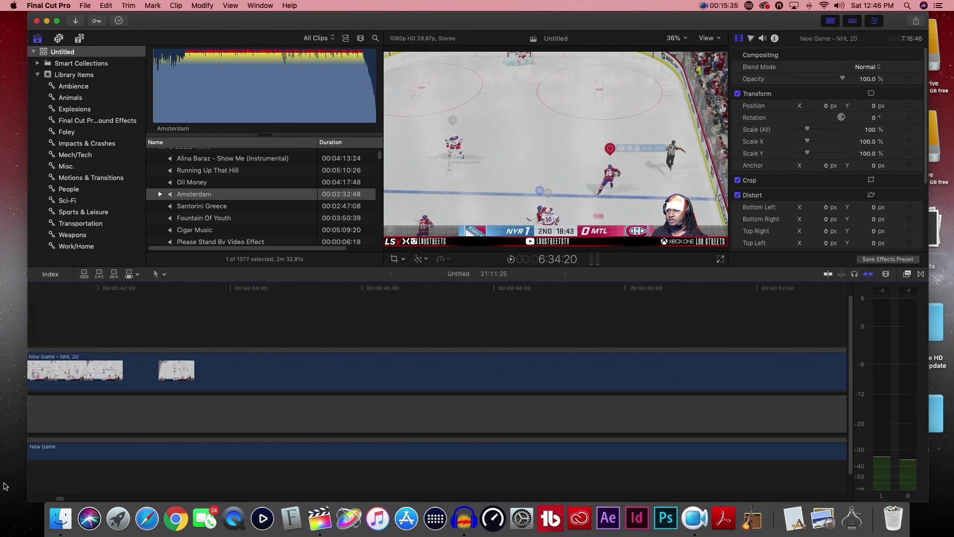
{"action": "left_click_drag", "start_coordinate": [64, 496], "coordinate": [32, 499]}
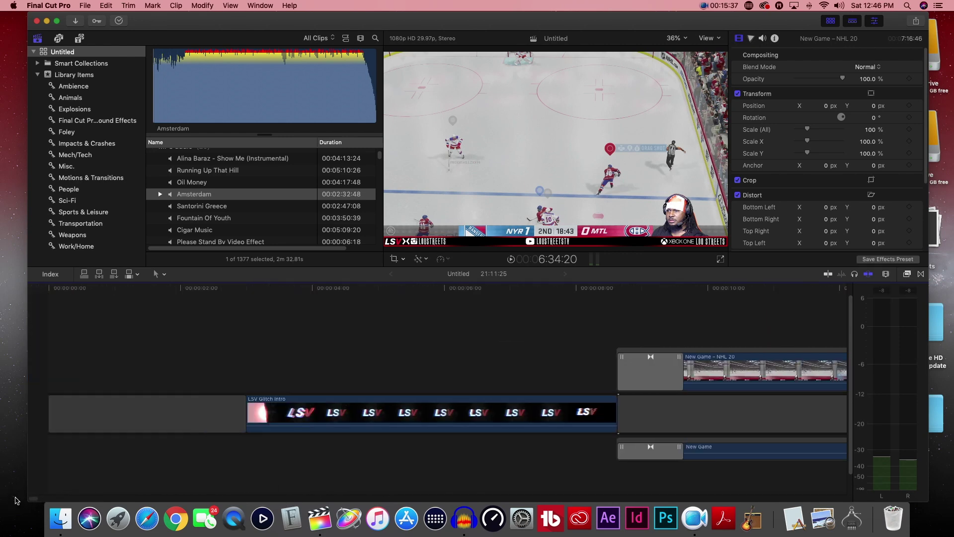
{"action": "left_click_drag", "start_coordinate": [50, 417], "coordinate": [31, 418]}
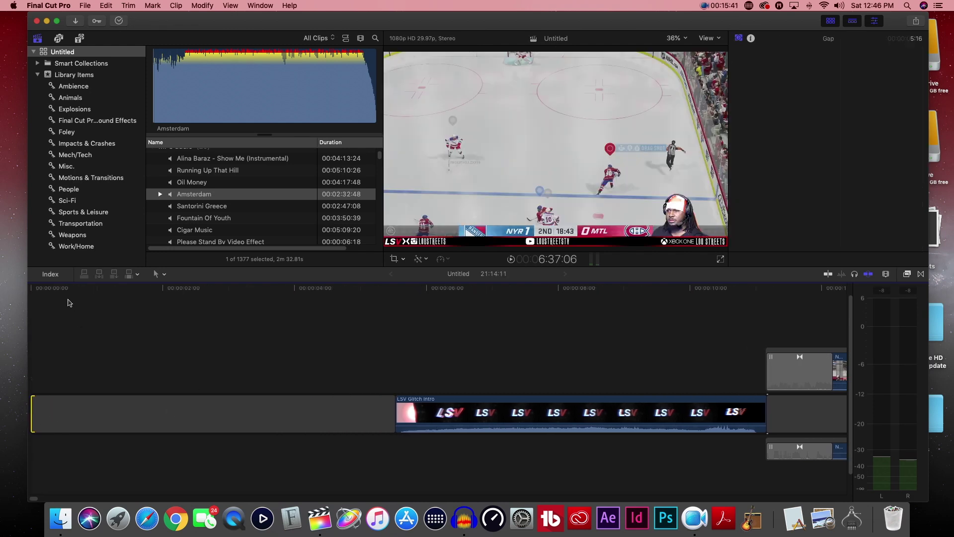
Step: Paste the goal-play teaser at the timeline start and select it with its New Game audio
{"action": "left_click", "coordinate": [51, 290]}
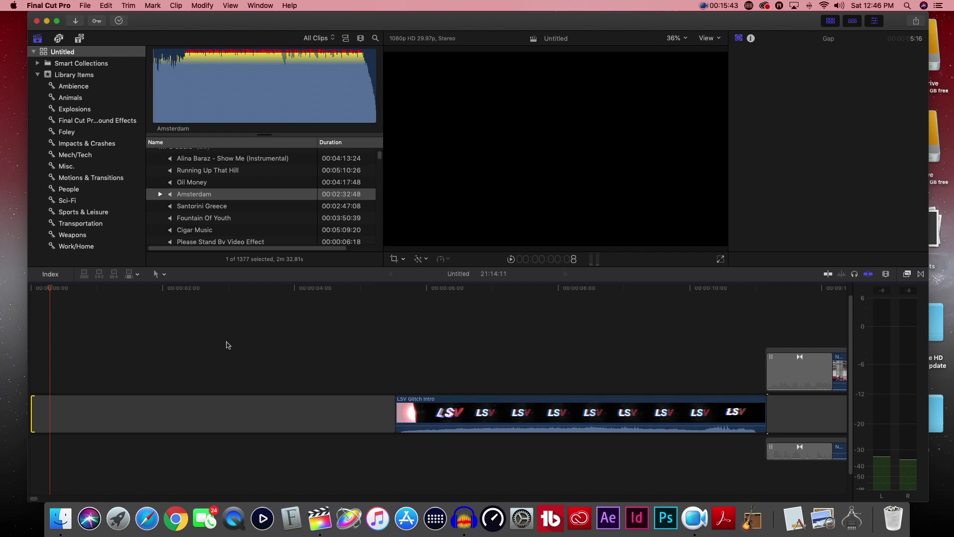
{"action": "key", "text": "alt+v"}
{"action": "left_click", "coordinate": [188, 352]}
{"action": "left_click", "coordinate": [171, 448], "text": "super"}
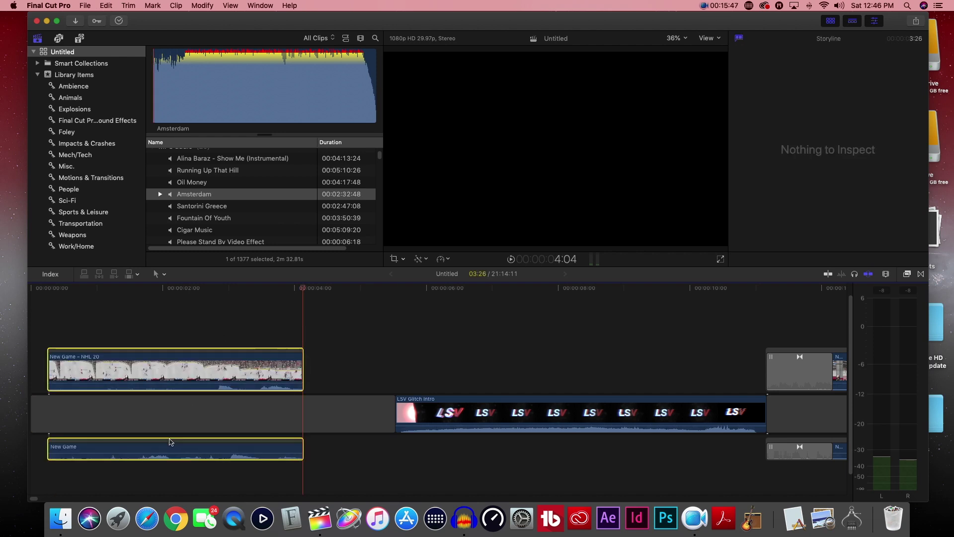
Step: Shift the teaser clips later and trim away the empty gap before them
{"action": "left_click_drag", "start_coordinate": [186, 353], "coordinate": [275, 351]}
{"action": "left_click", "coordinate": [135, 287]}
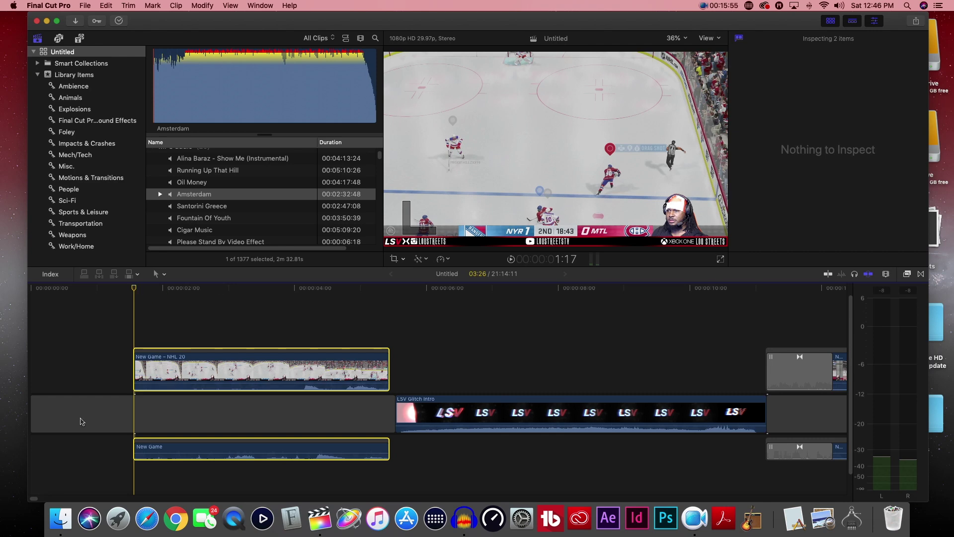
{"action": "left_click_drag", "start_coordinate": [31, 412], "coordinate": [134, 412]}
{"action": "left_click", "coordinate": [177, 316]}
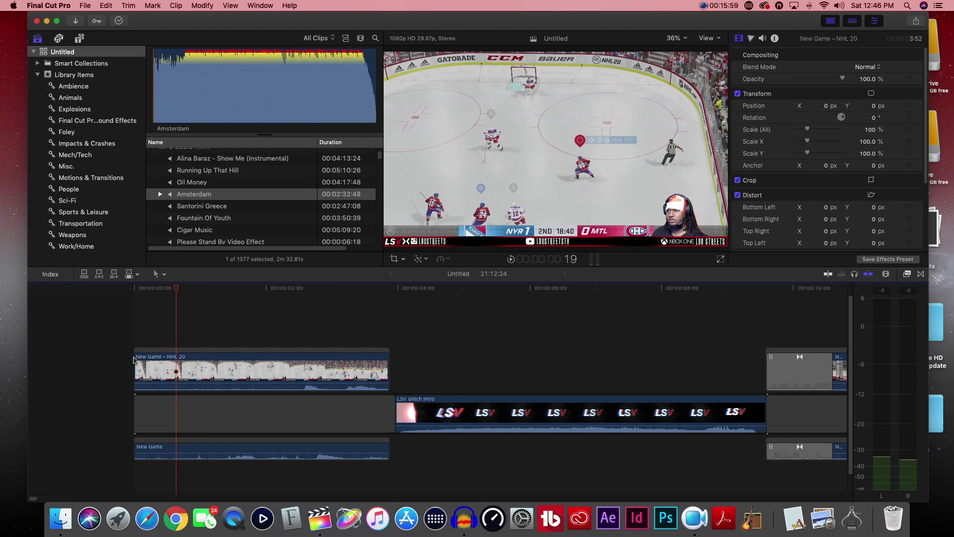
Step: Add cross dissolves fading in the start of the teaser video and its New Game audio
{"action": "left_click", "coordinate": [106, 6]}
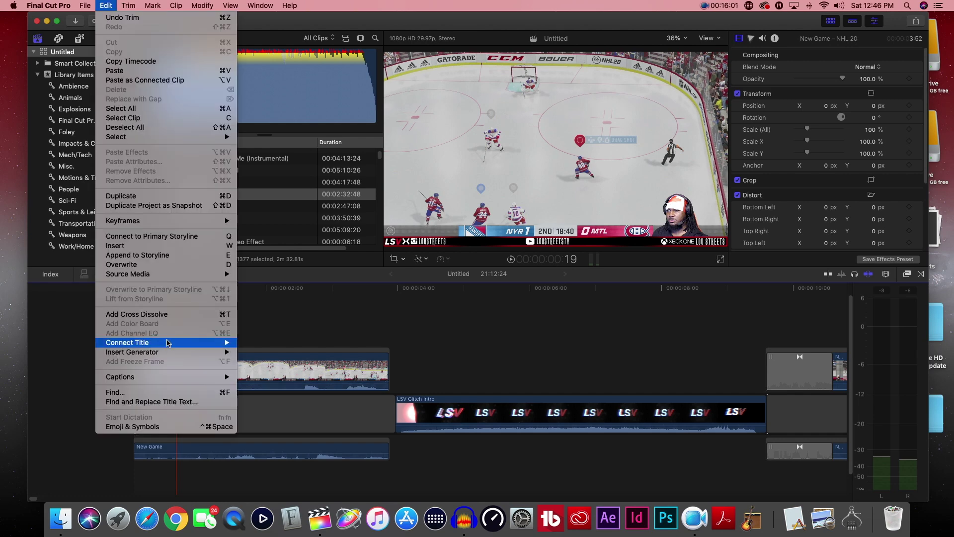
{"action": "left_click", "coordinate": [165, 311]}
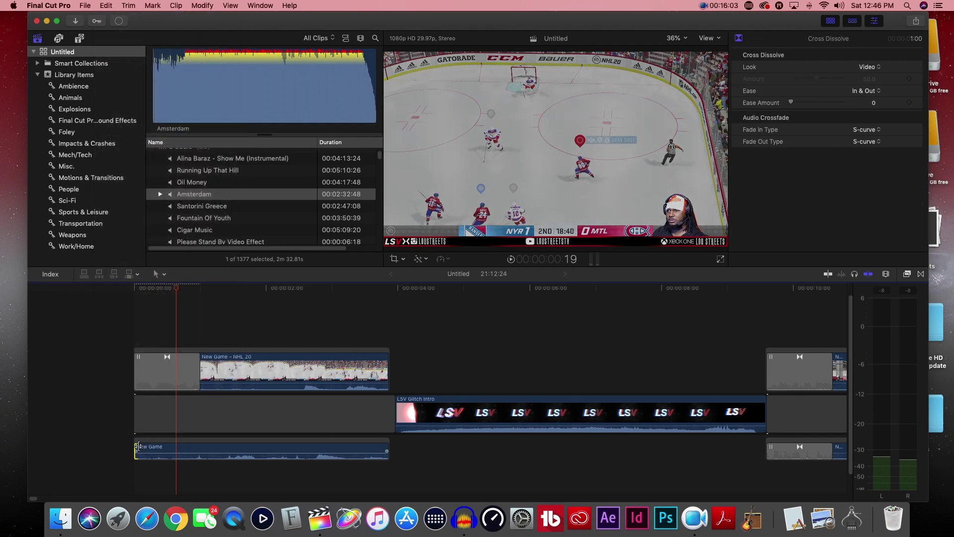
{"action": "left_click", "coordinate": [138, 446]}
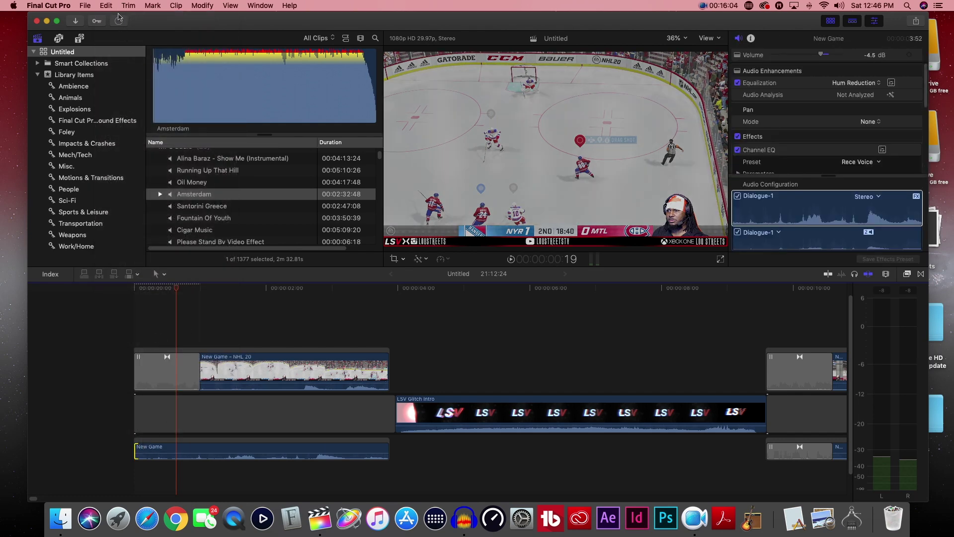
{"action": "left_click", "coordinate": [107, 6]}
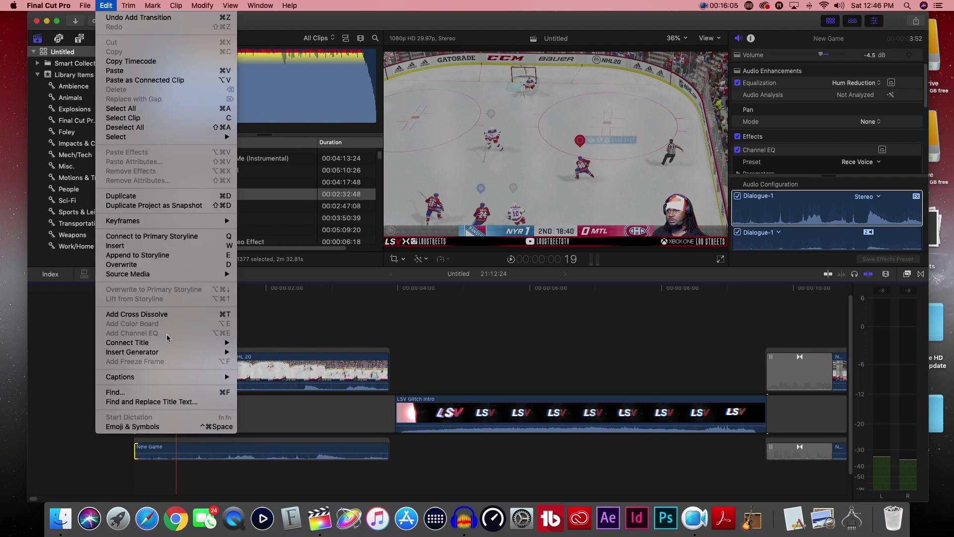
{"action": "left_click", "coordinate": [164, 314]}
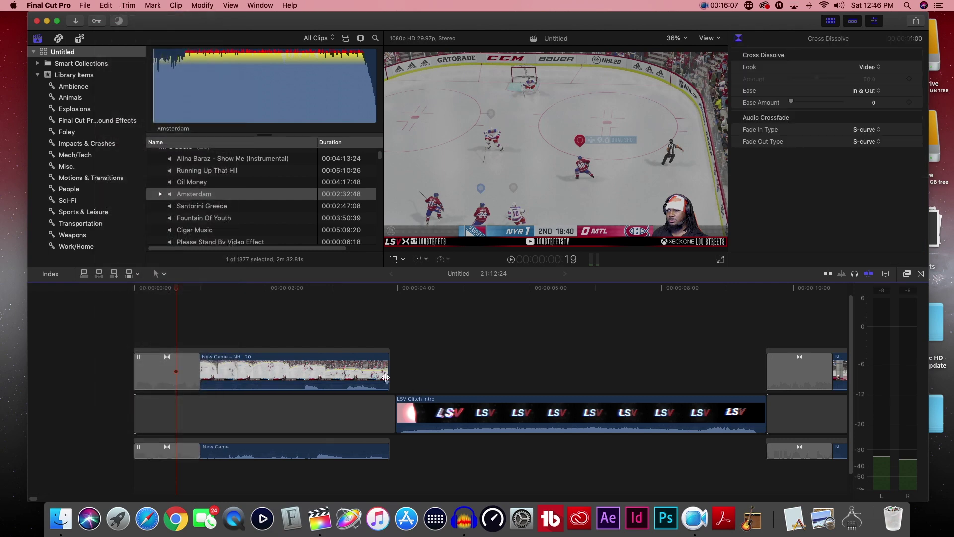
Step: Nudge both teaser storylines slightly later and trim the remaining gap at the timeline start
{"action": "left_click", "coordinate": [387, 447]}
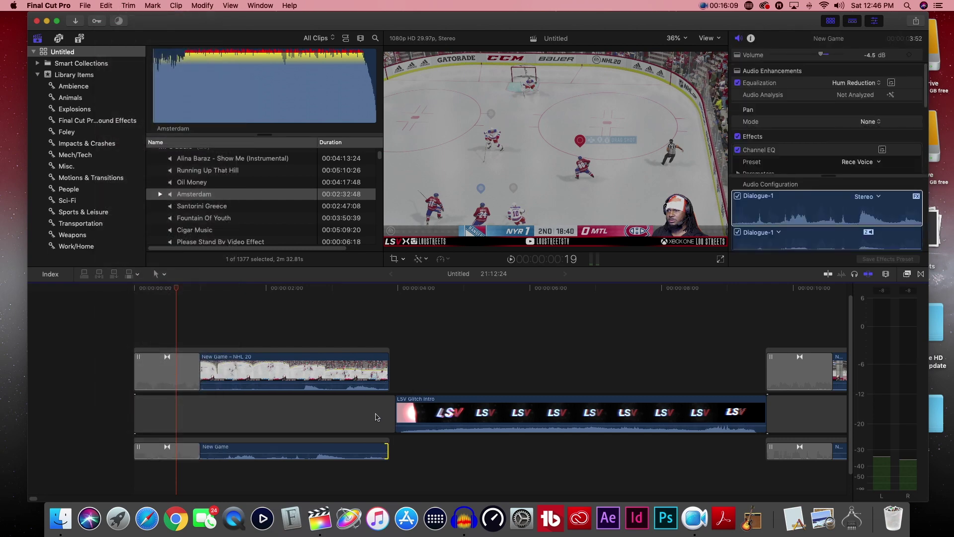
{"action": "left_click", "coordinate": [283, 353]}
{"action": "left_click", "coordinate": [278, 444], "text": "super"}
{"action": "left_click_drag", "start_coordinate": [294, 355], "coordinate": [299, 354]}
{"action": "left_click_drag", "start_coordinate": [135, 413], "coordinate": [141, 413]}
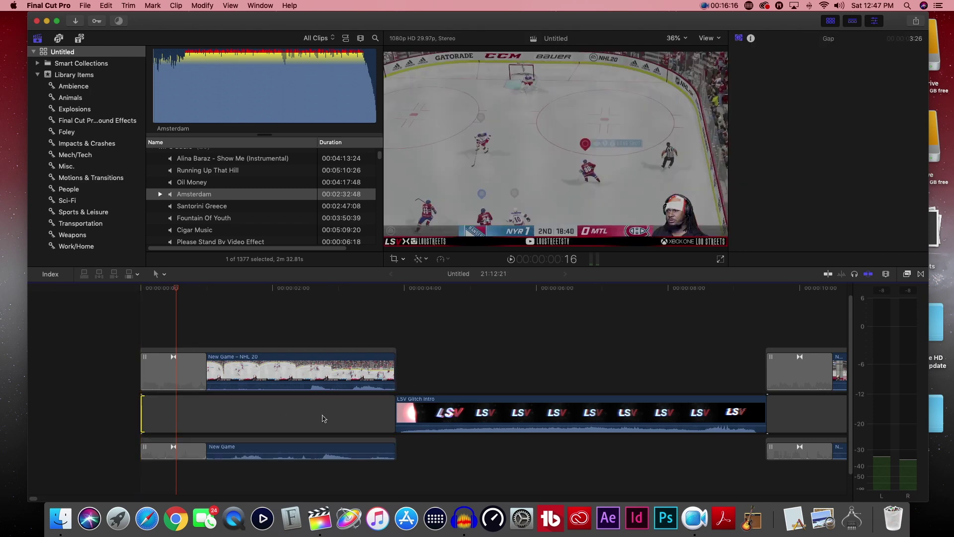
Step: Add a cross dissolve fading out the end of the New Game audio
{"action": "left_click", "coordinate": [392, 446]}
{"action": "left_click", "coordinate": [109, 6]}
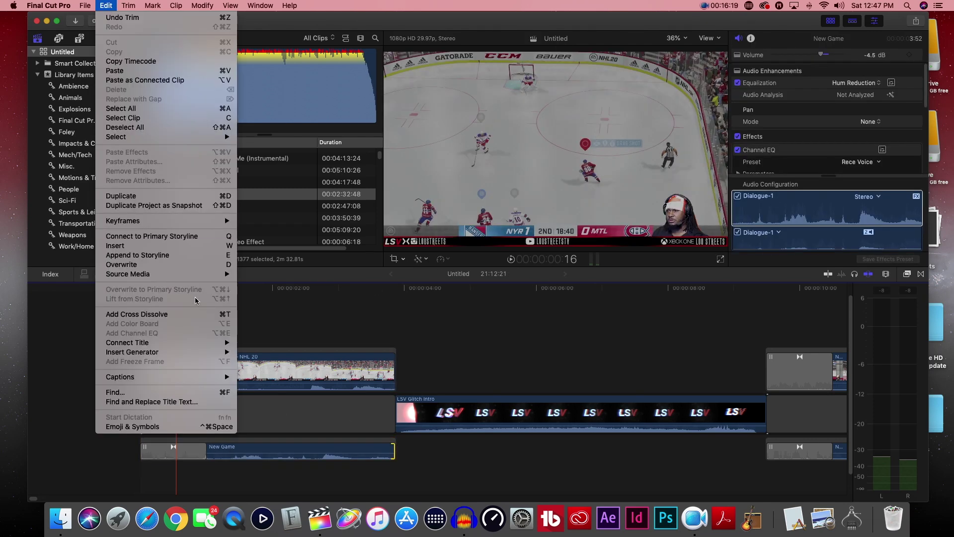
{"action": "left_click", "coordinate": [150, 312]}
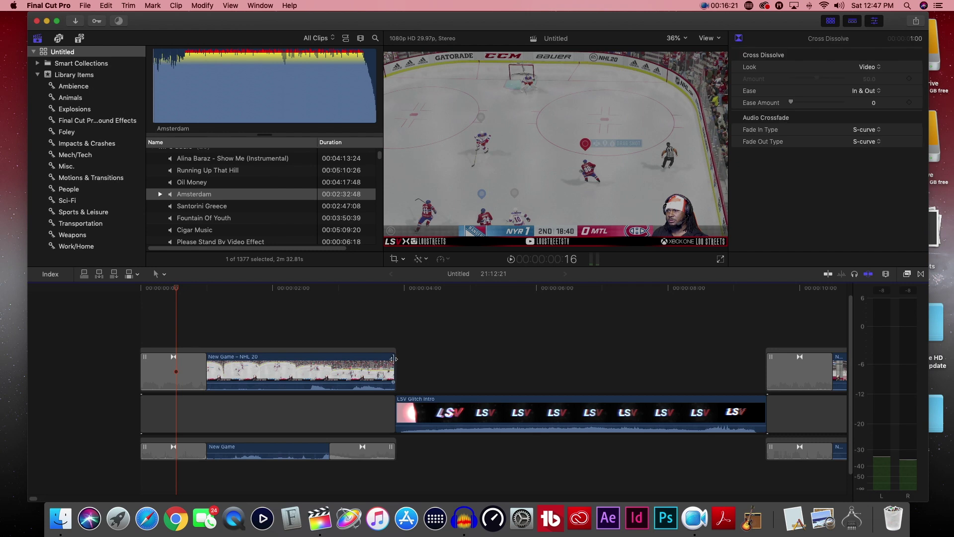
{"action": "left_click", "coordinate": [393, 359]}
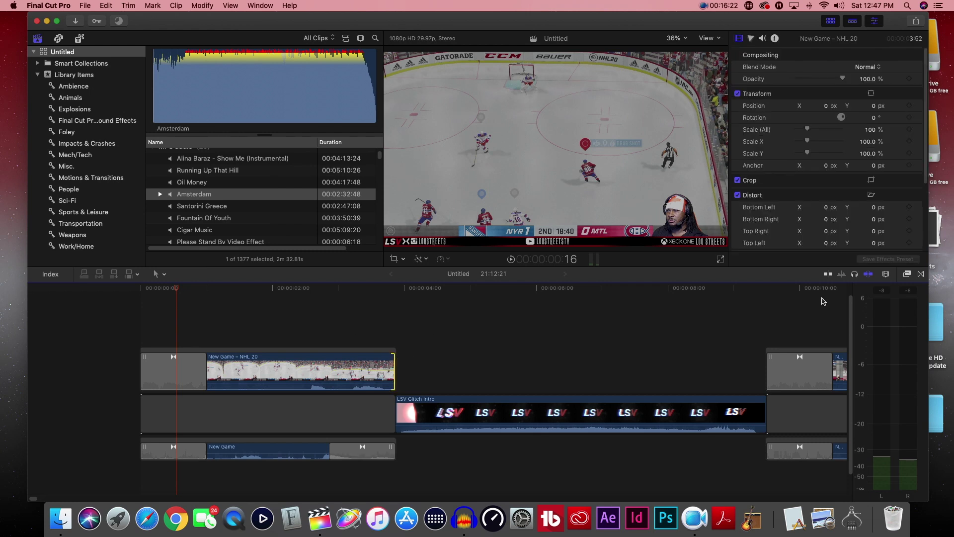
{"action": "left_click", "coordinate": [923, 274]}
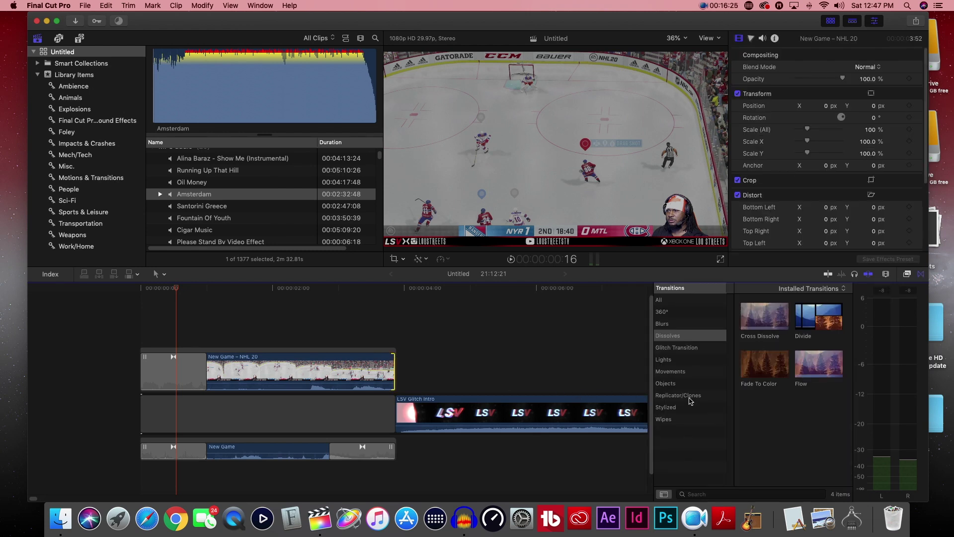
Step: Place the Lights Static transition at the teaser's end and shorten both opening cross dissolves
{"action": "left_click", "coordinate": [678, 360]}
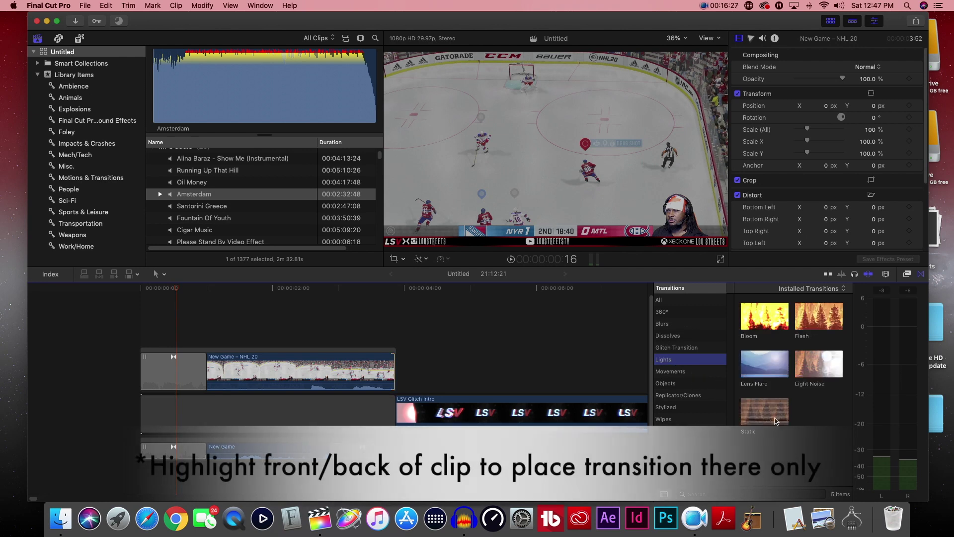
{"action": "left_click_drag", "start_coordinate": [776, 422], "coordinate": [379, 373]}
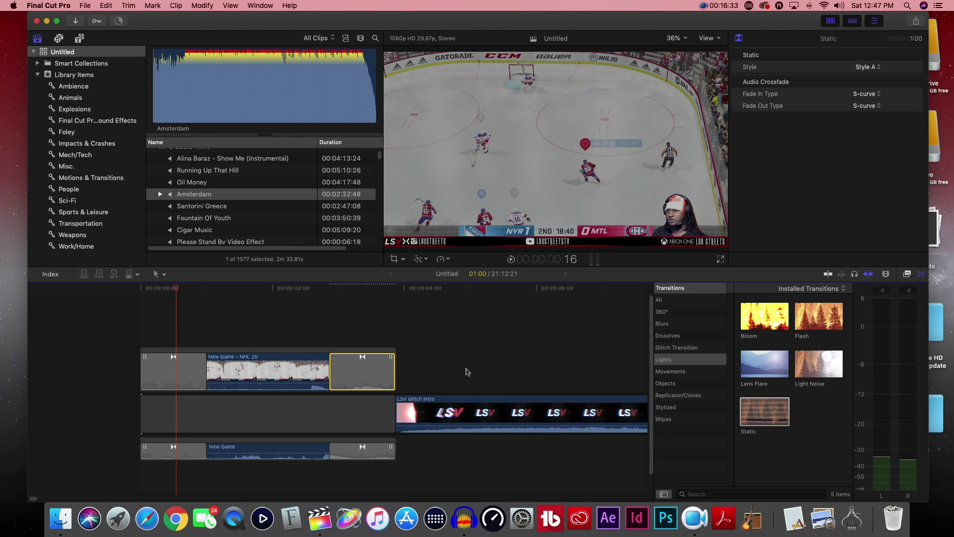
{"action": "left_click_drag", "start_coordinate": [205, 368], "coordinate": [175, 368]}
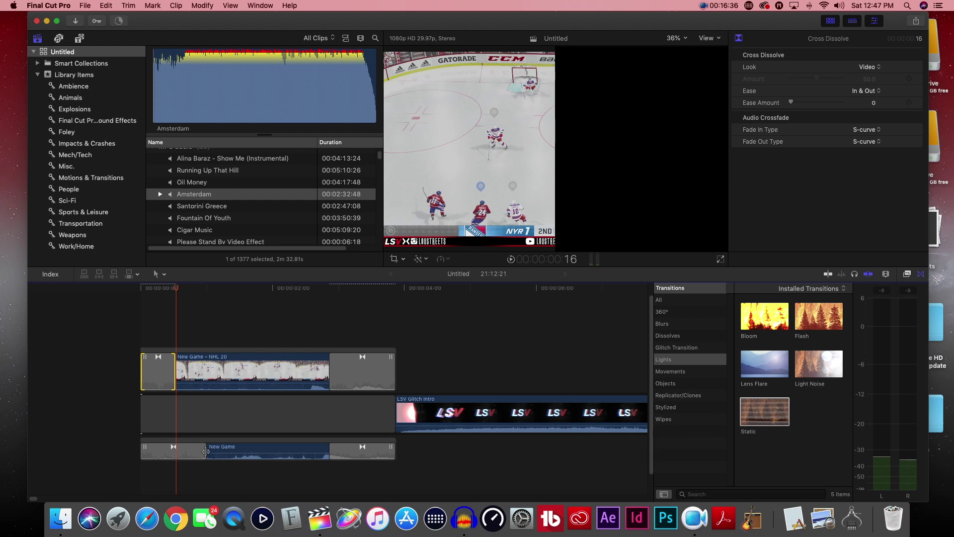
{"action": "left_click_drag", "start_coordinate": [205, 451], "coordinate": [172, 447]}
Step: Set the Static transition's style to Style B in the inspector
{"action": "left_click", "coordinate": [362, 368]}
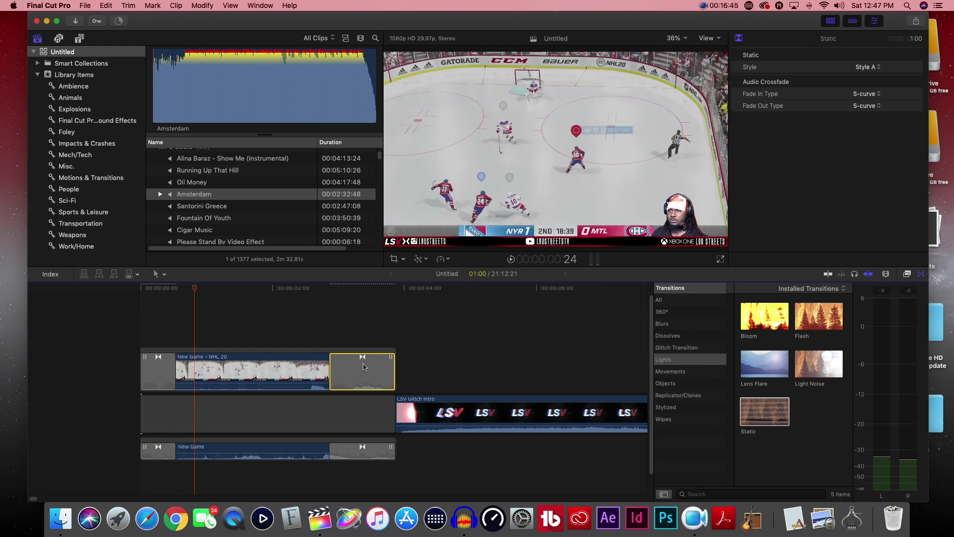
{"action": "left_click", "coordinate": [874, 69]}
{"action": "scroll", "coordinate": [221, 190], "scroll_direction": "down", "scroll_amount": 3}
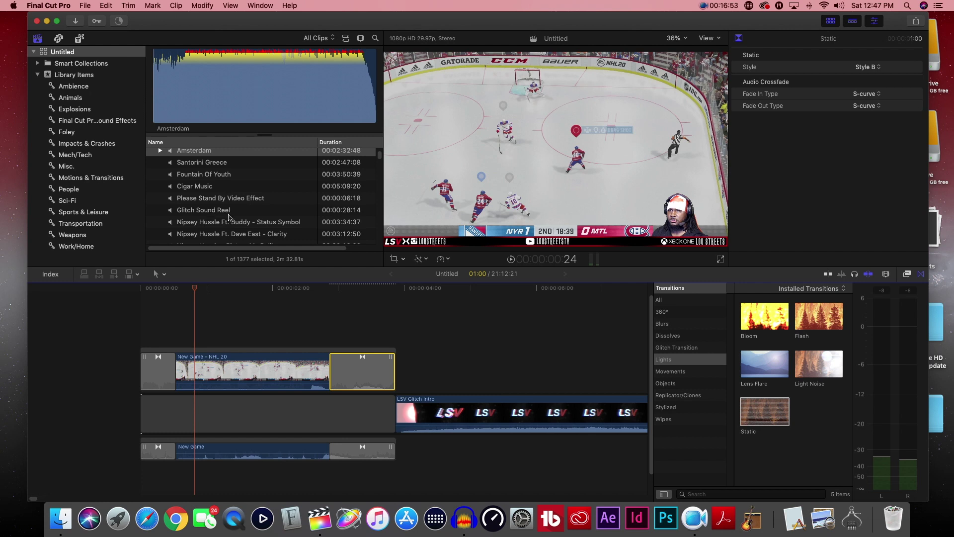
Step: Drop the Glitch Sound Reel effect beneath the teaser's end, then close the transitions browser
{"action": "left_click", "coordinate": [214, 210]}
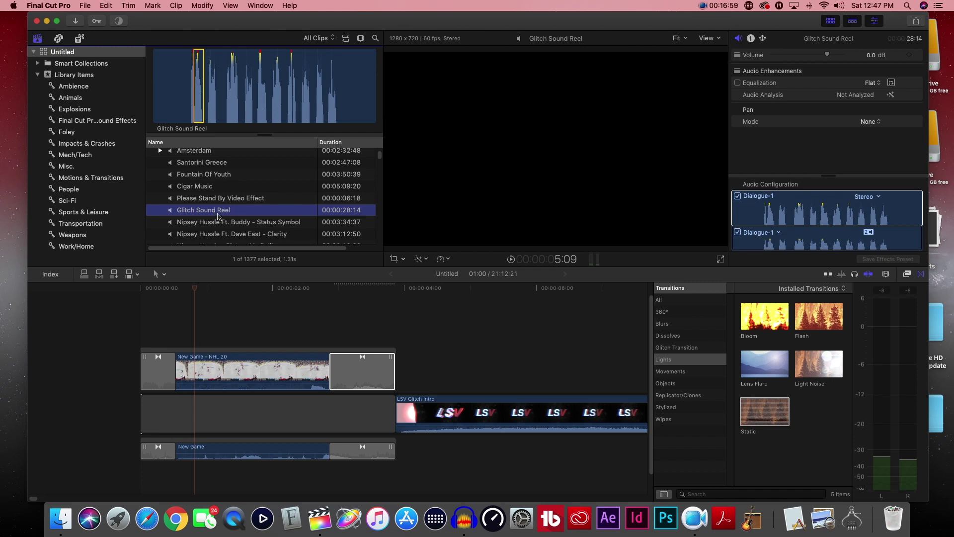
{"action": "left_click_drag", "start_coordinate": [225, 213], "coordinate": [330, 473]}
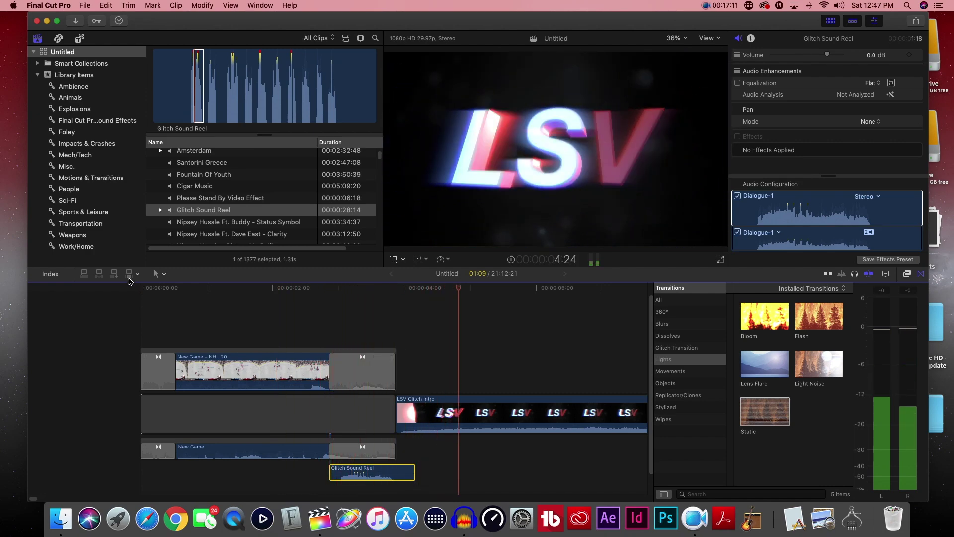
{"action": "left_click", "coordinate": [920, 275]}
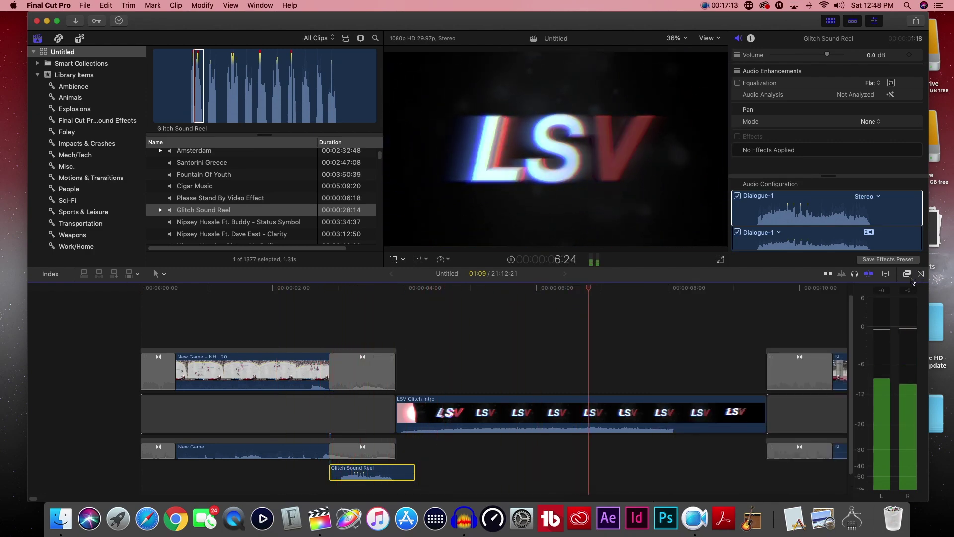
{"action": "key", "text": "super+minus"}
{"action": "key", "text": "super+minus"}
{"action": "key", "text": "super+minus"}
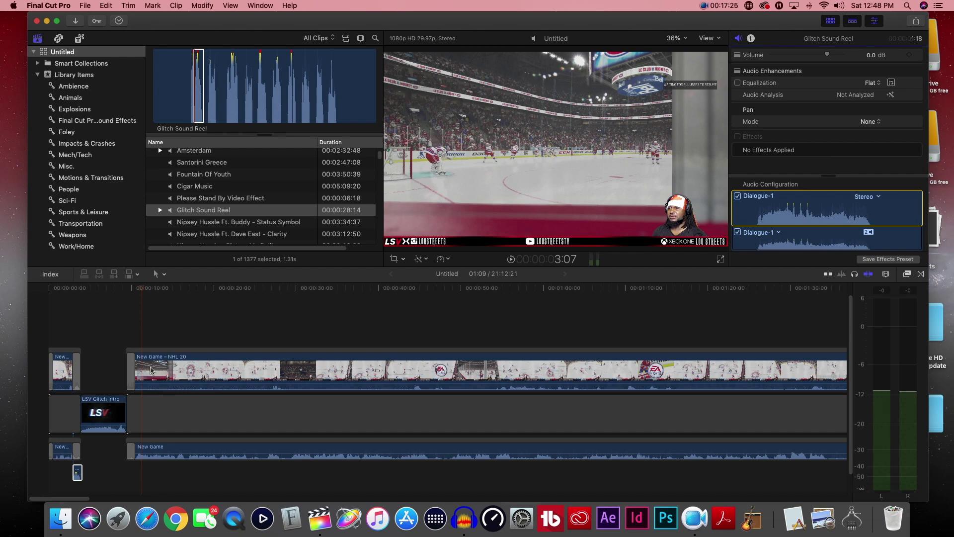
{"action": "left_click", "coordinate": [51, 288]}
{"action": "left_click", "coordinate": [49, 288]}
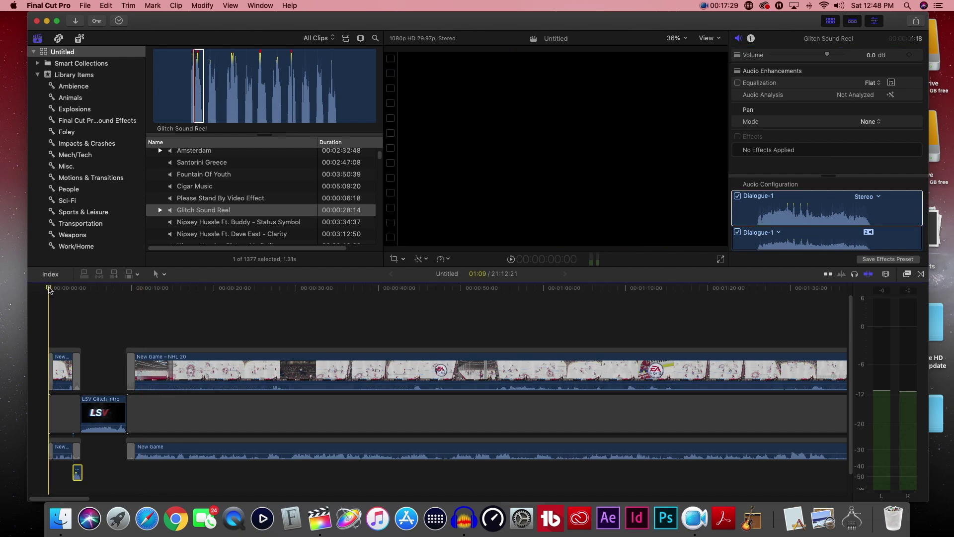
{"action": "key", "text": "space"}
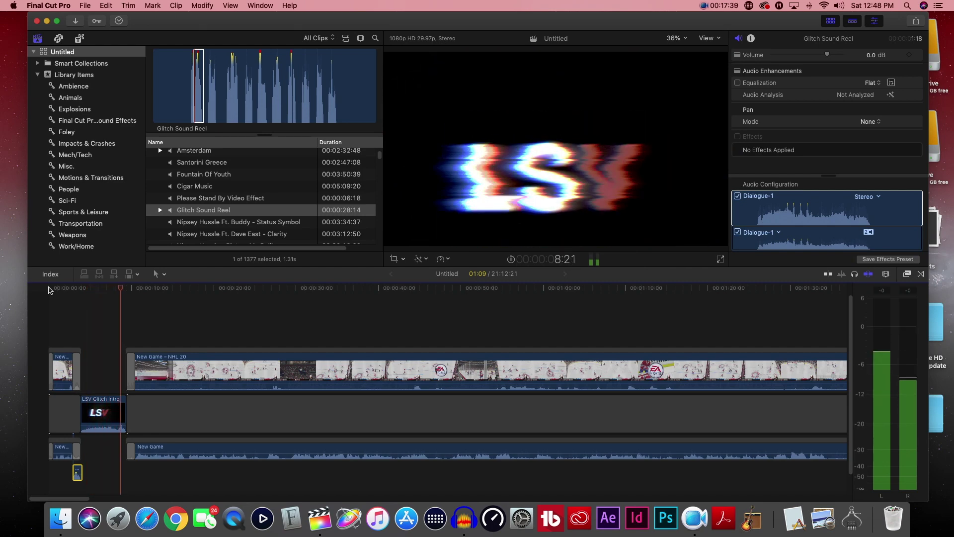
{"action": "scroll", "coordinate": [273, 485], "scroll_direction": "right", "scroll_amount": 15}
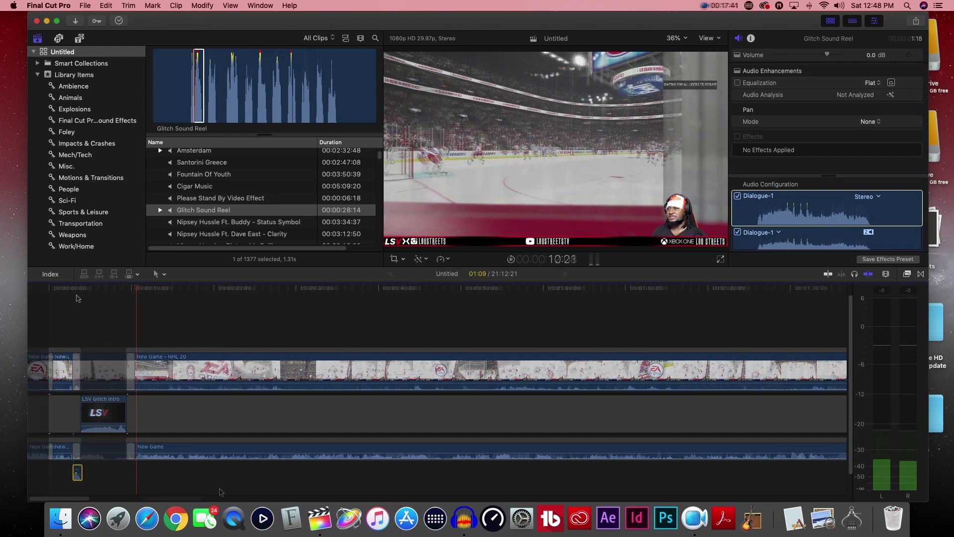
{"action": "left_click", "coordinate": [171, 288]}
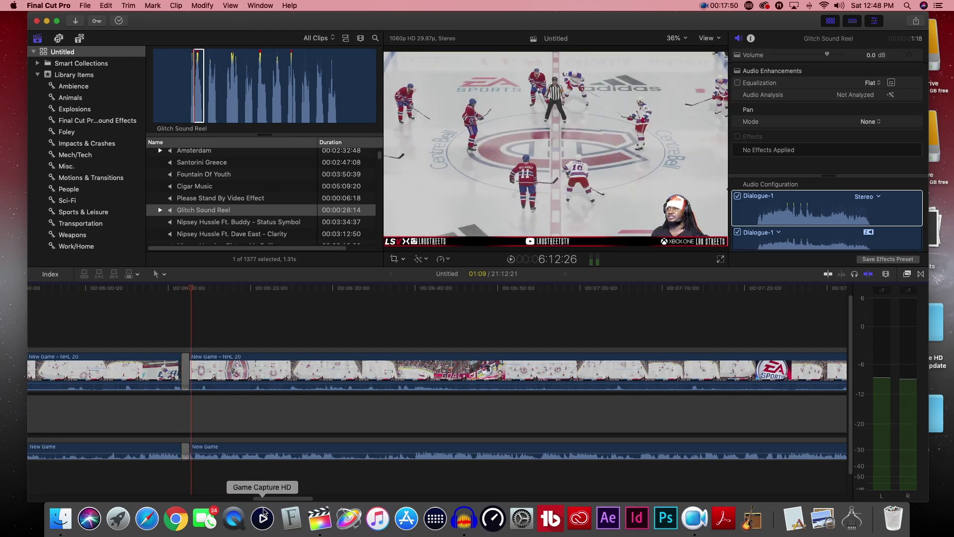
{"action": "left_click_drag", "start_coordinate": [283, 497], "coordinate": [545, 498]}
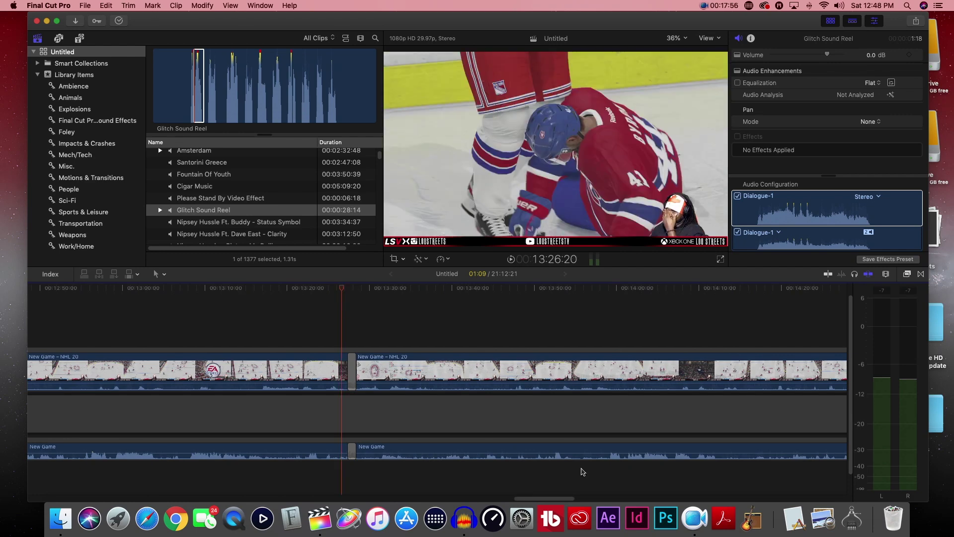
{"action": "left_click_drag", "start_coordinate": [556, 499], "coordinate": [689, 486]}
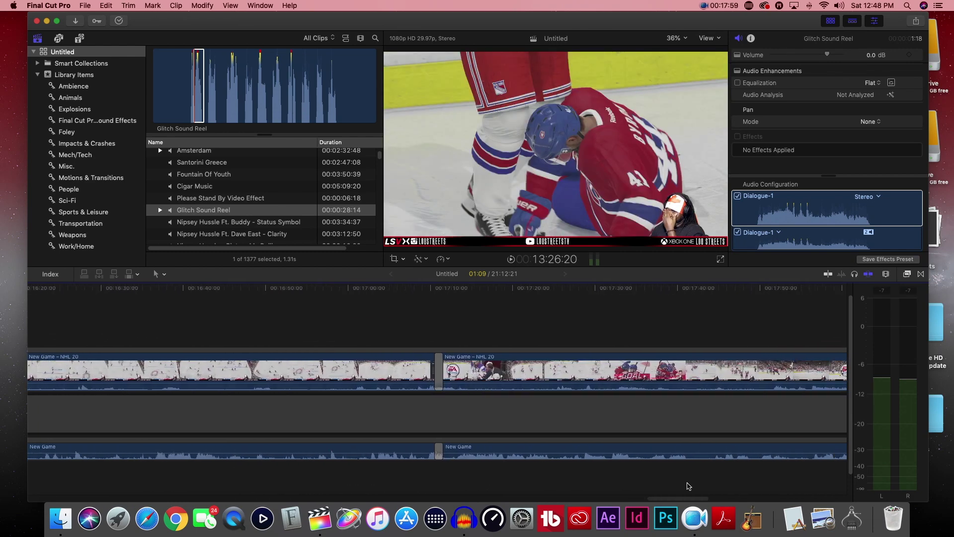
{"action": "left_click", "coordinate": [422, 291]}
{"action": "left_click_drag", "start_coordinate": [684, 500], "coordinate": [785, 498]}
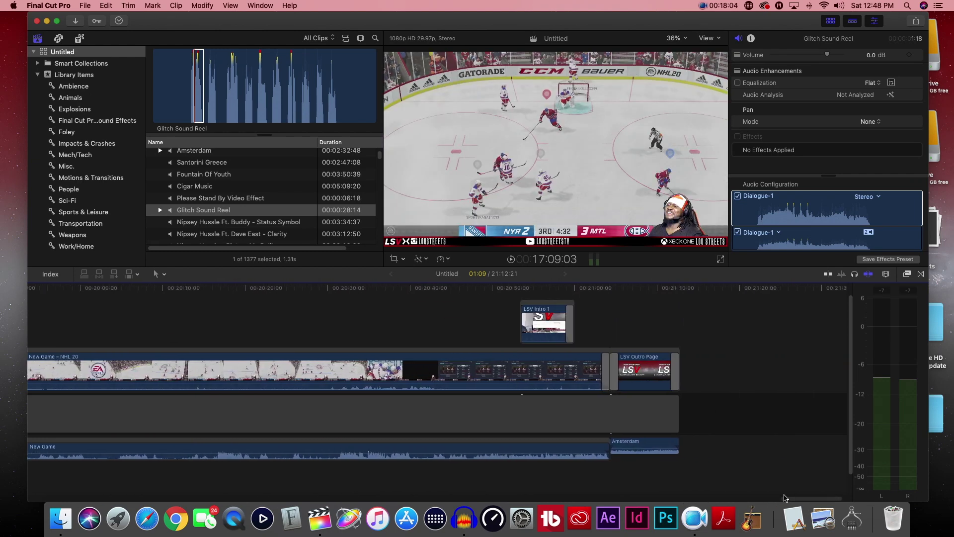